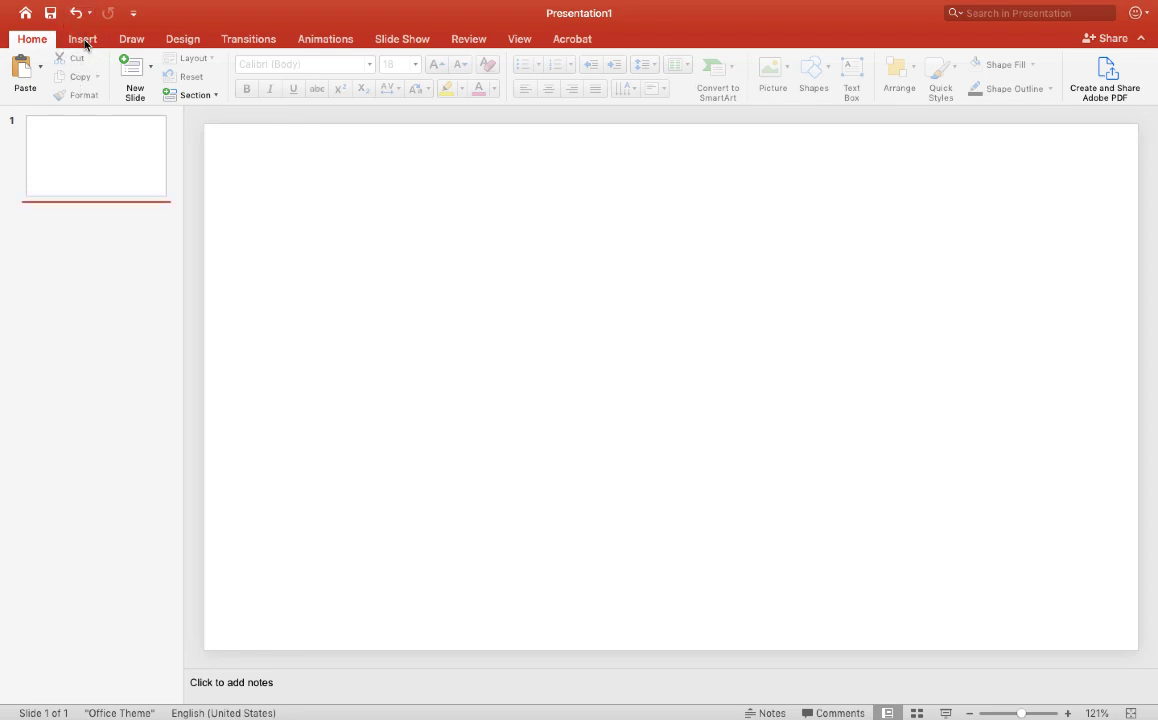
Insert the picture Card front 3.png from file onto the blank slide.
left_click(83, 40)
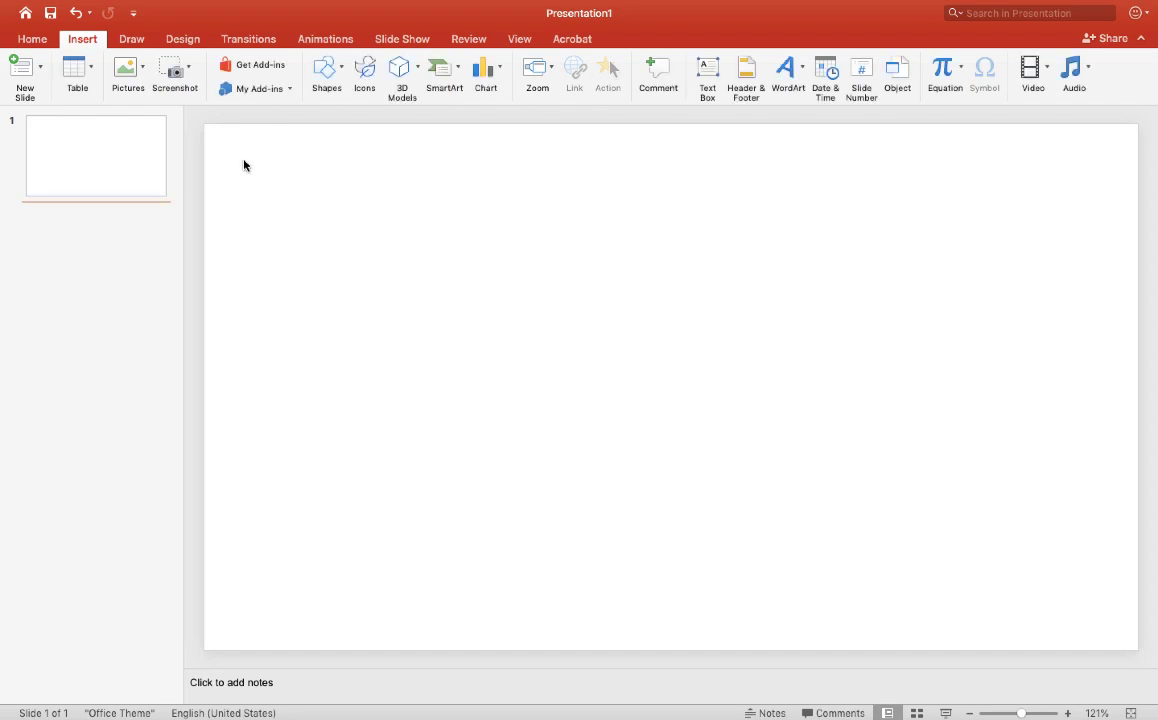
left_click(145, 71)
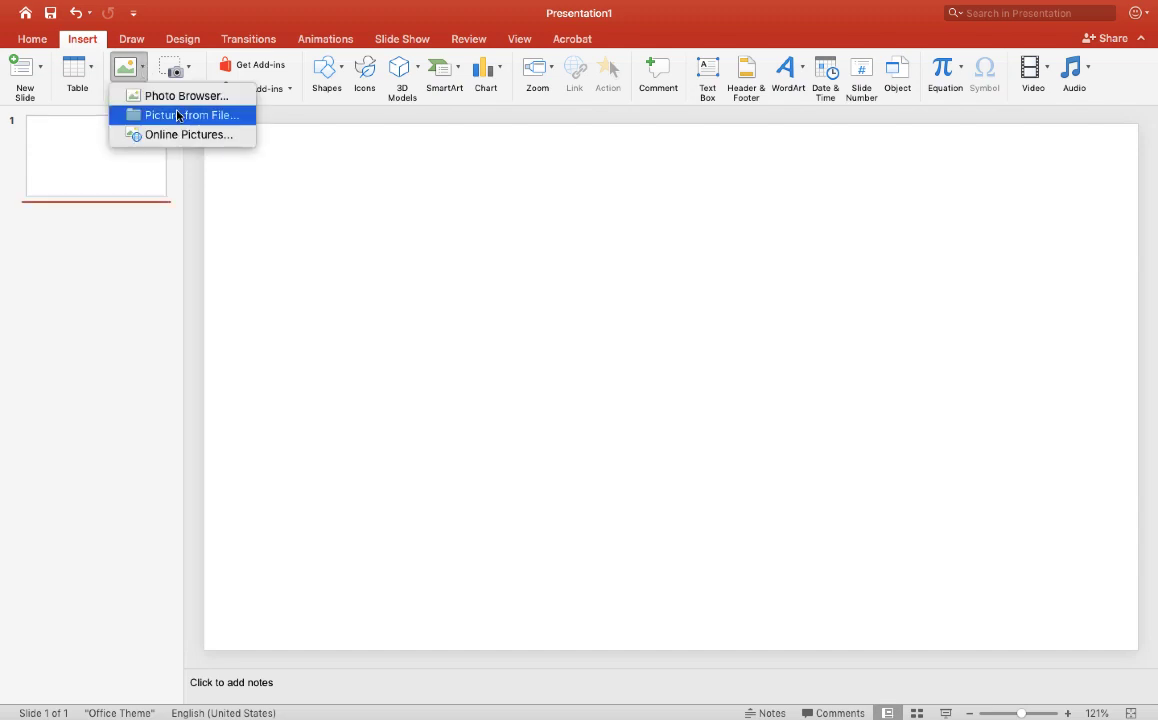
left_click(179, 116)
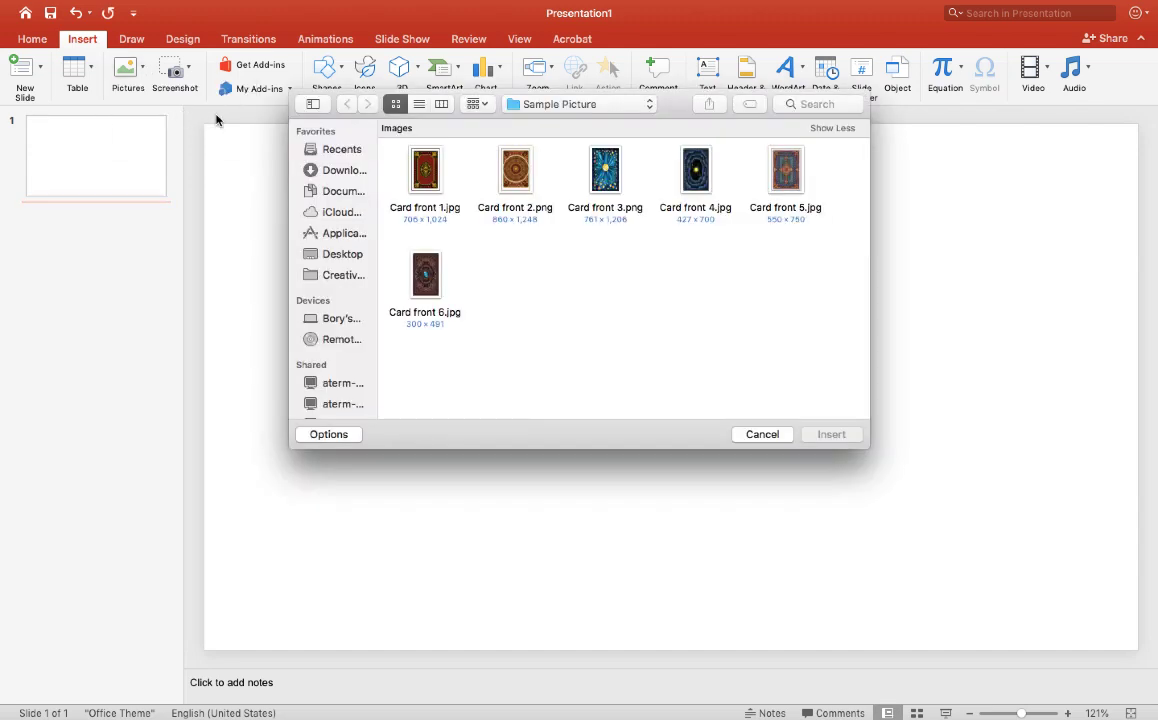
left_click(608, 189)
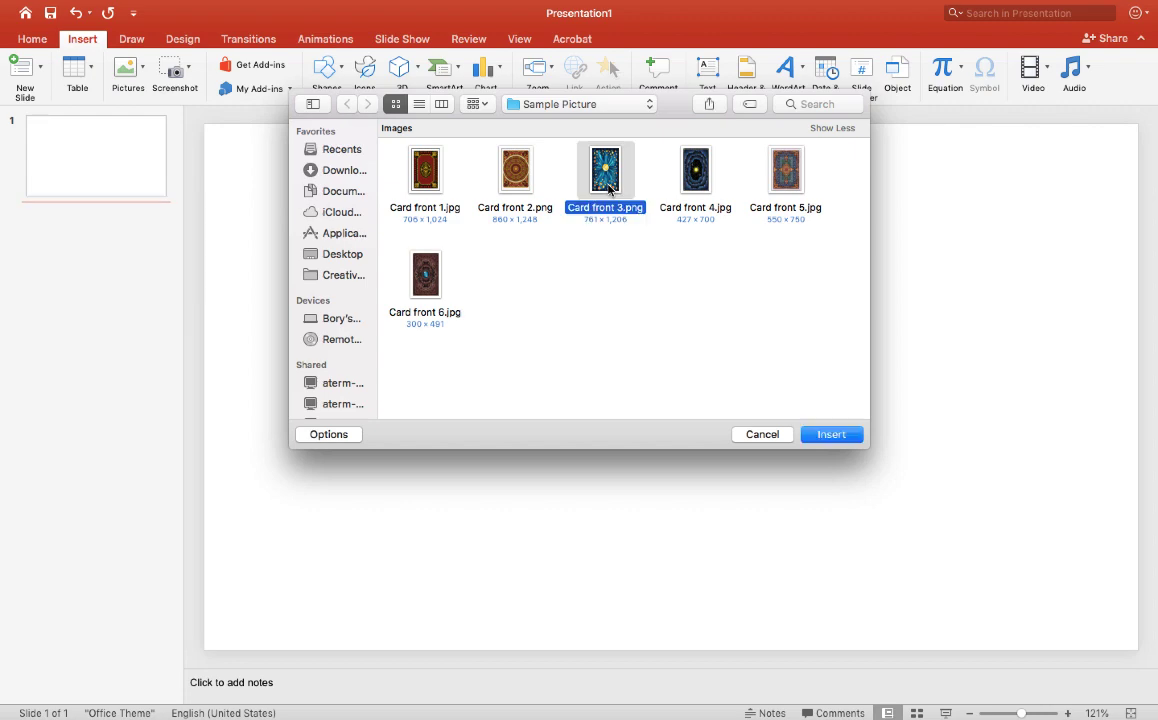
left_click(831, 435)
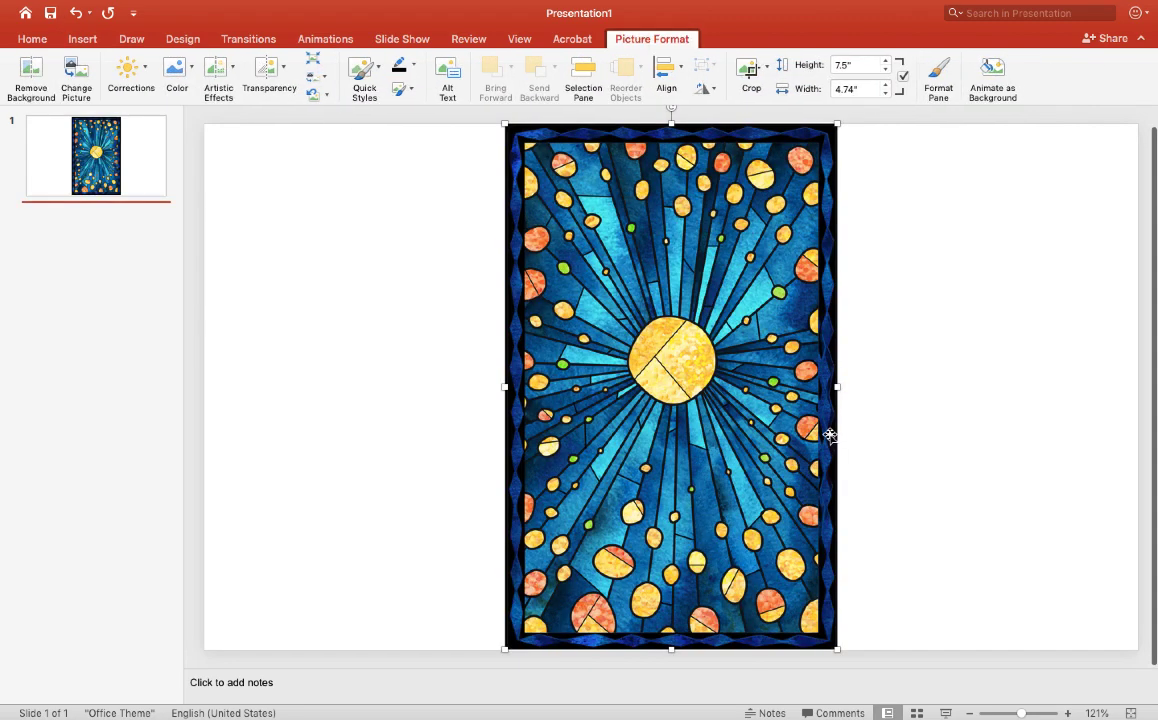
Resize the card picture to 3" tall and move it near the slide centre.
left_click_drag(505, 124, 575, 196)
left_click(846, 64)
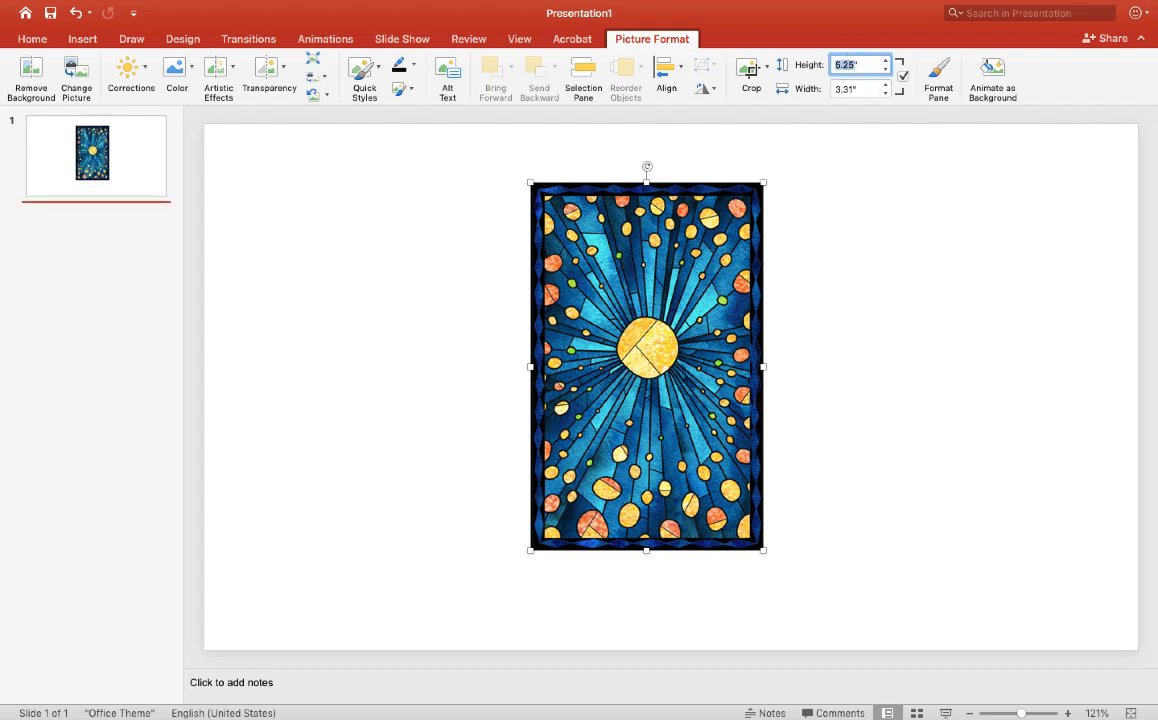
type("3")
key("Return")
left_click_drag(602, 274, 636, 370)
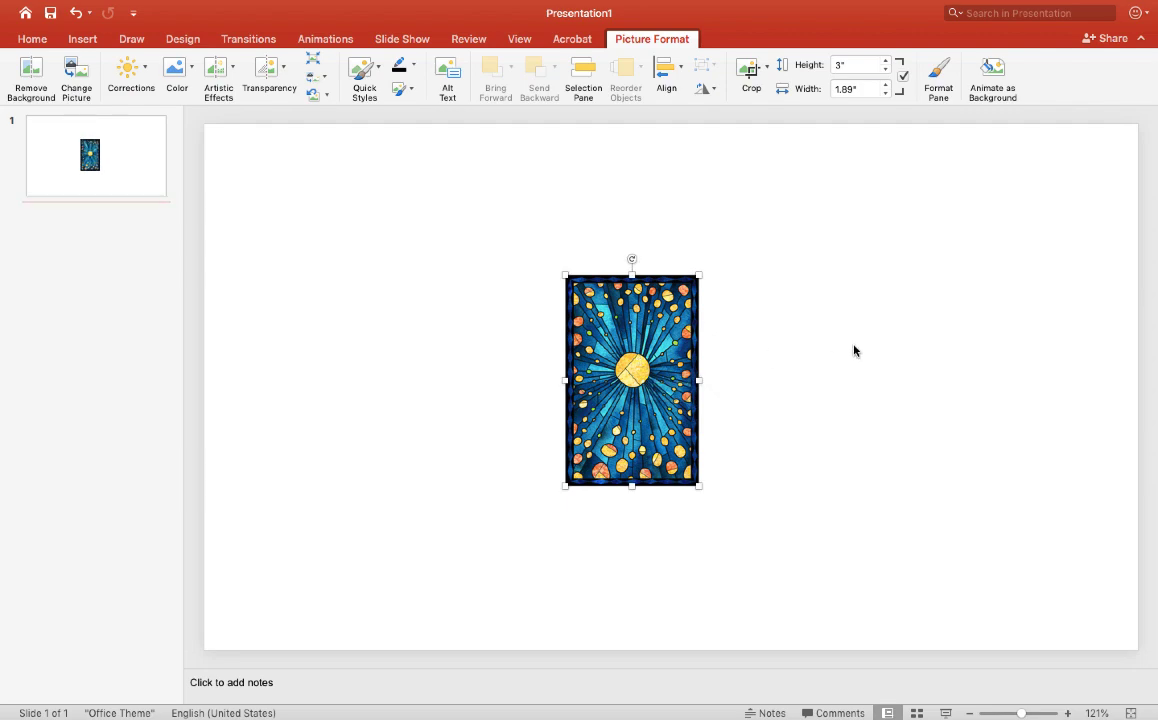
left_click(822, 320)
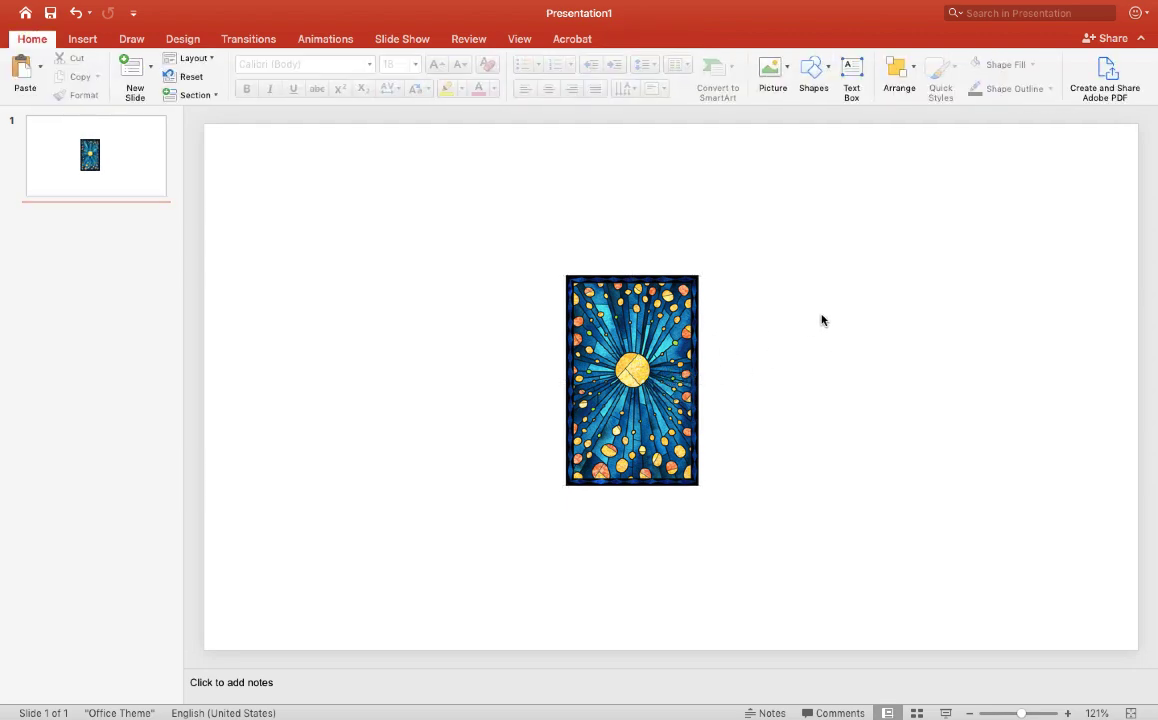
Draw a rectangle over the card picture matching its 3" by 1.89" size.
left_click(829, 70)
left_click(918, 120)
mouse_move(565, 274)
left_mouse_down()
mouse_move(625, 400)
mouse_move(703, 477)
mouse_move(698, 489)
left_mouse_up()
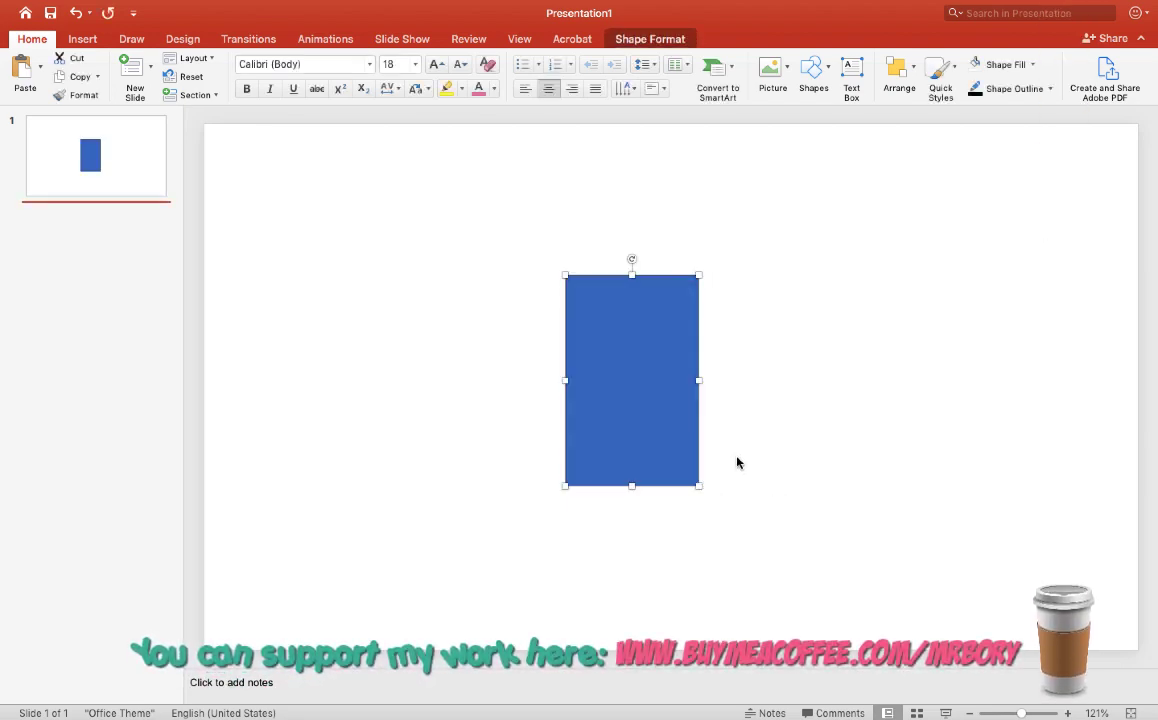
left_click(646, 42)
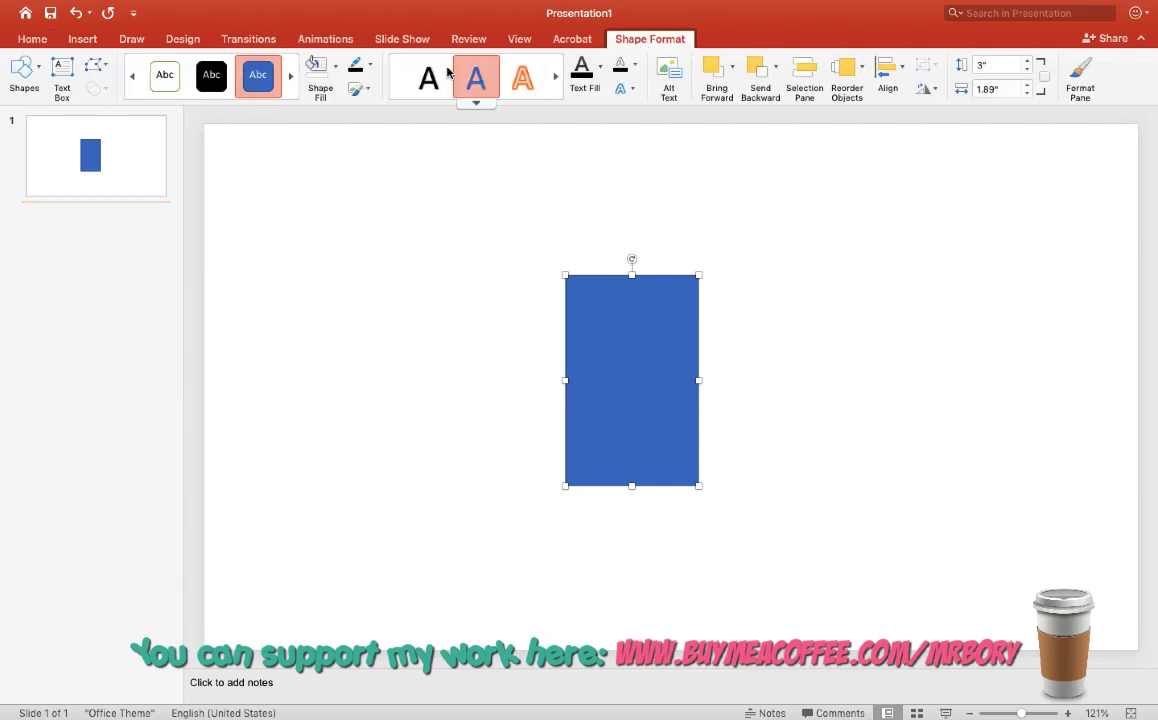
Fill the rectangle with dark grey, then apply the Light Variations Linear Diagonal gradient.
left_click(335, 69)
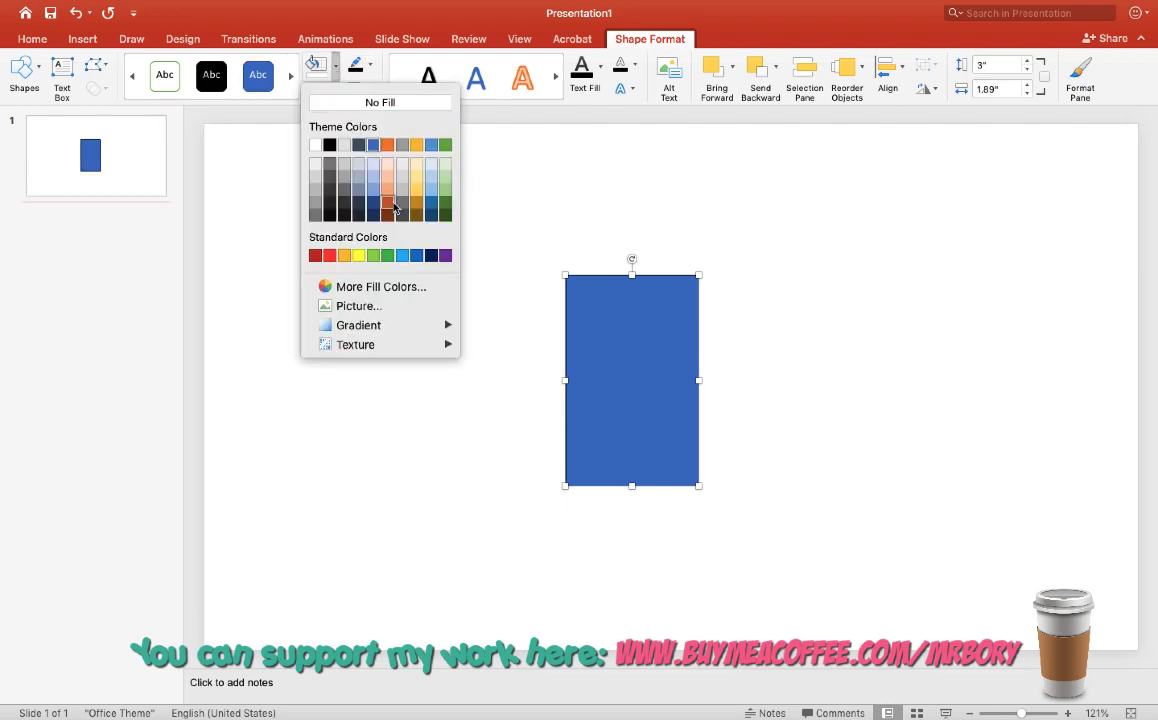
left_click(402, 255)
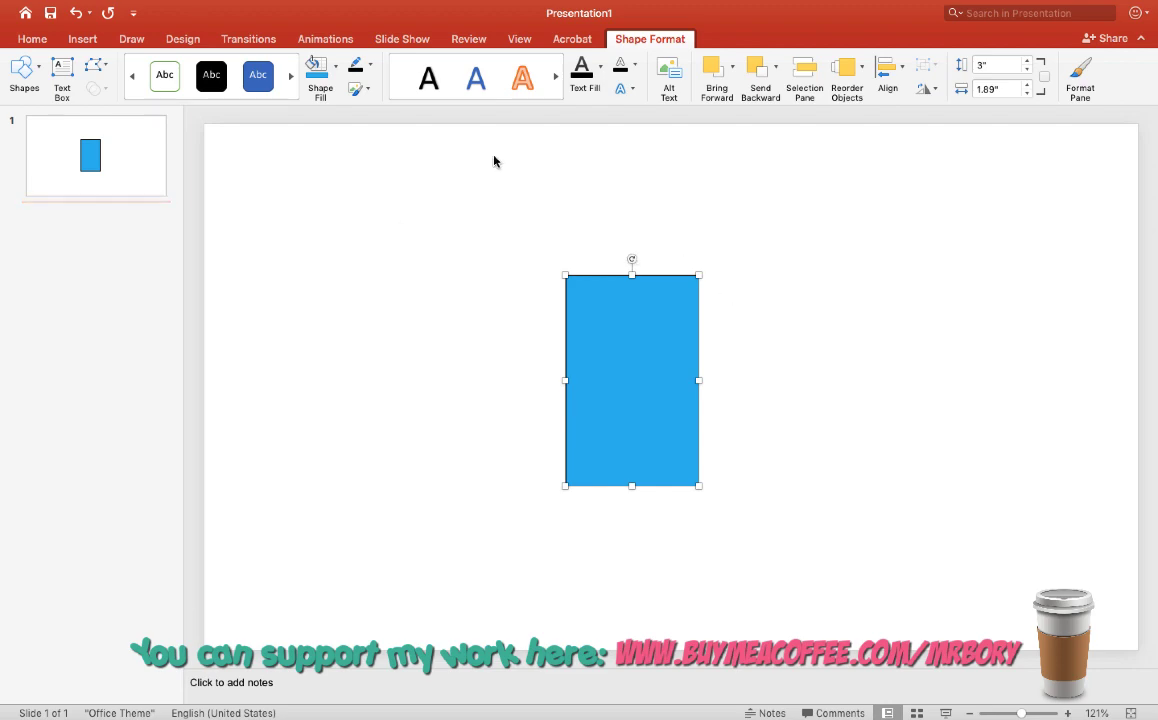
left_click(337, 70)
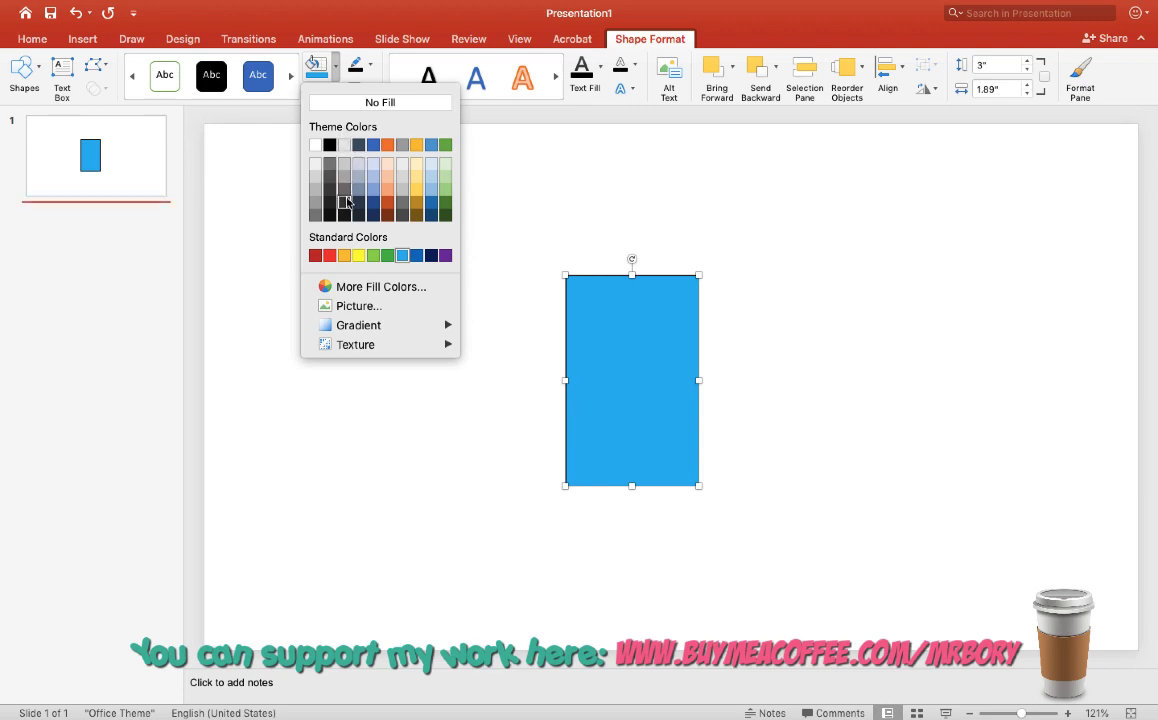
left_click(345, 202)
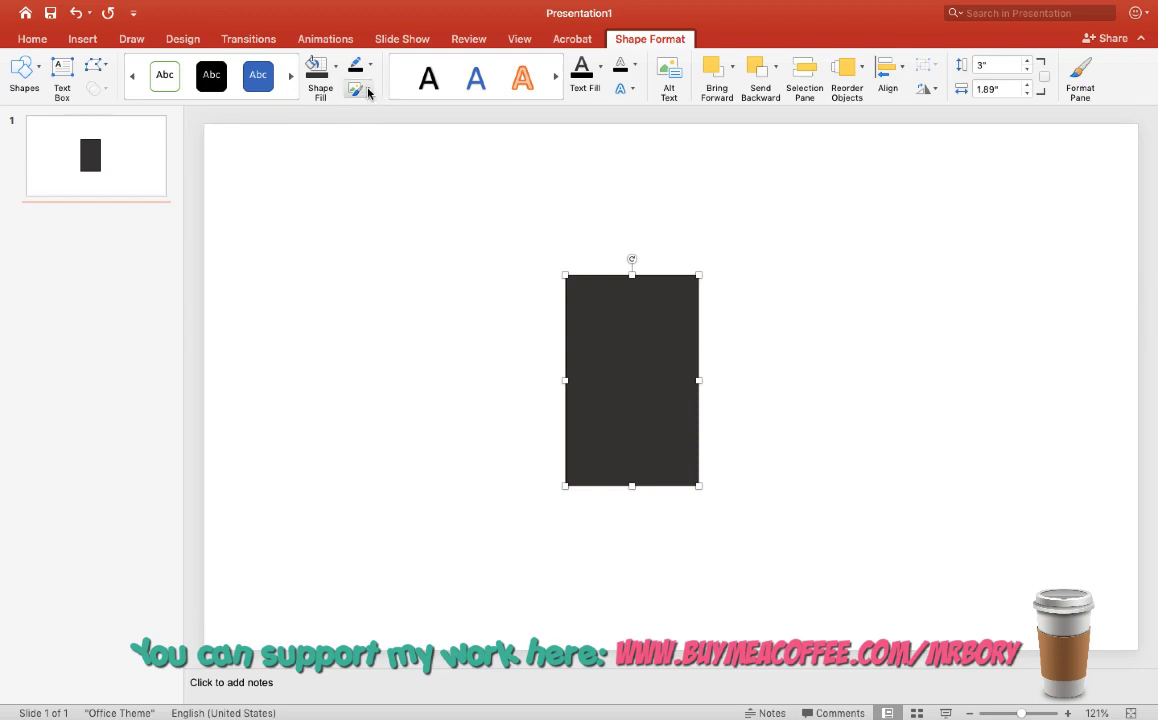
left_click(338, 67)
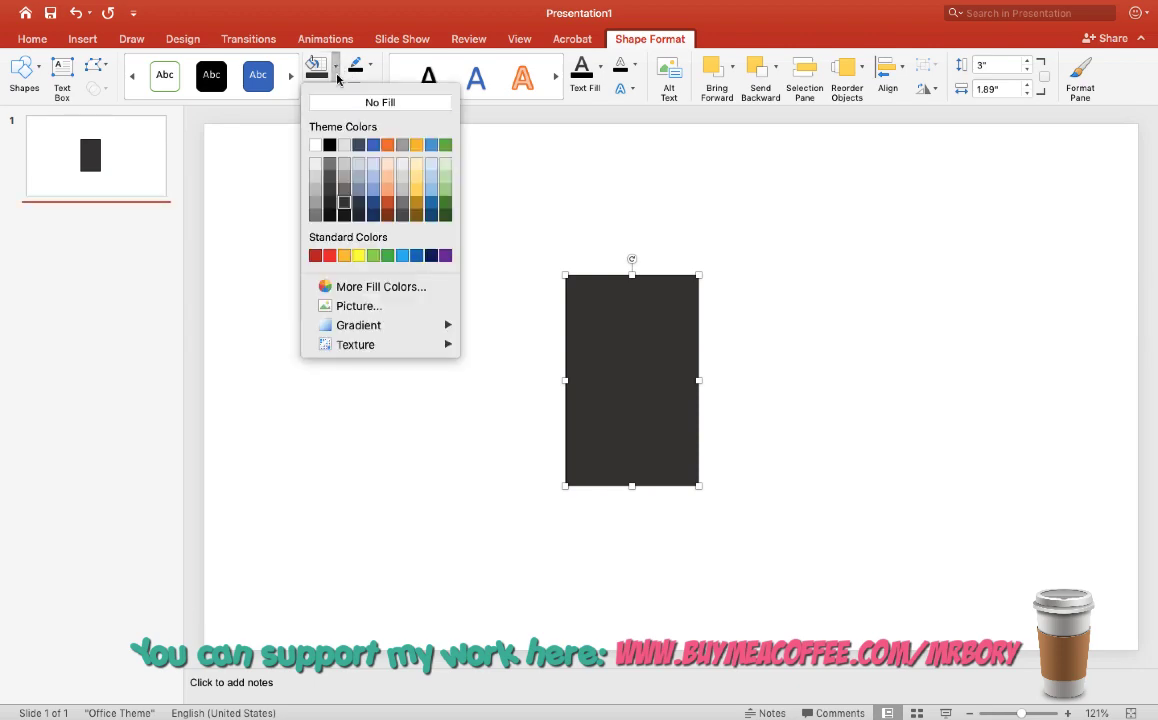
mouse_move(375, 334)
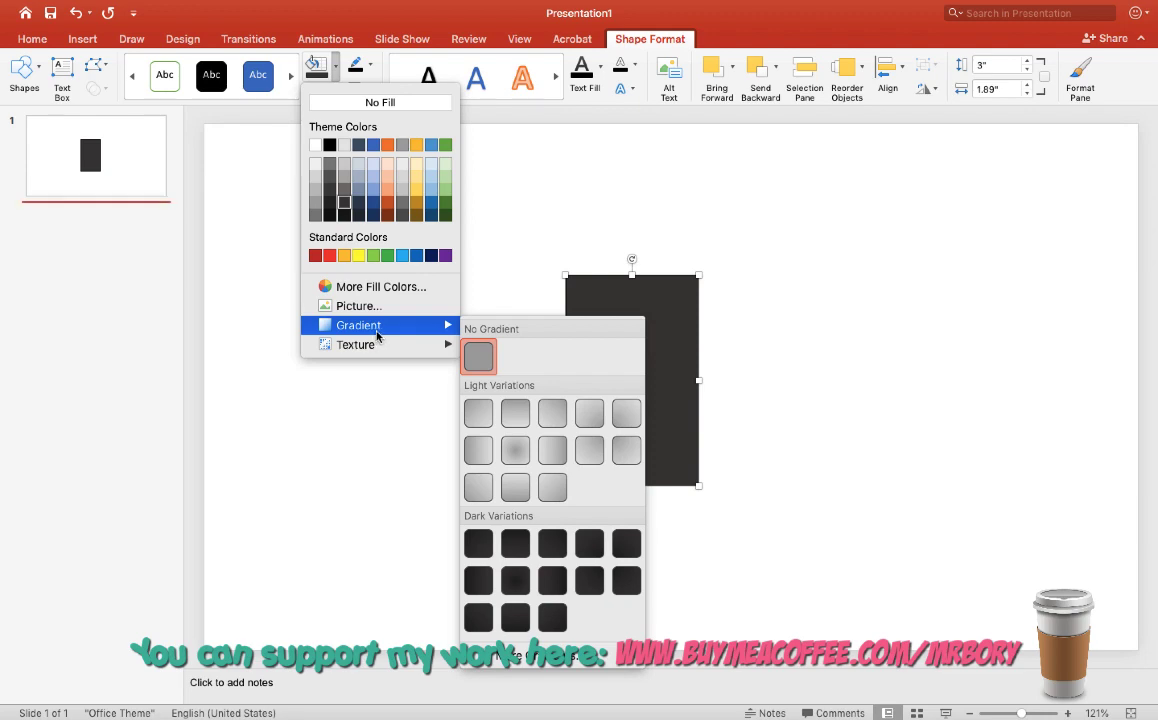
mouse_move(446, 331)
left_click(479, 413)
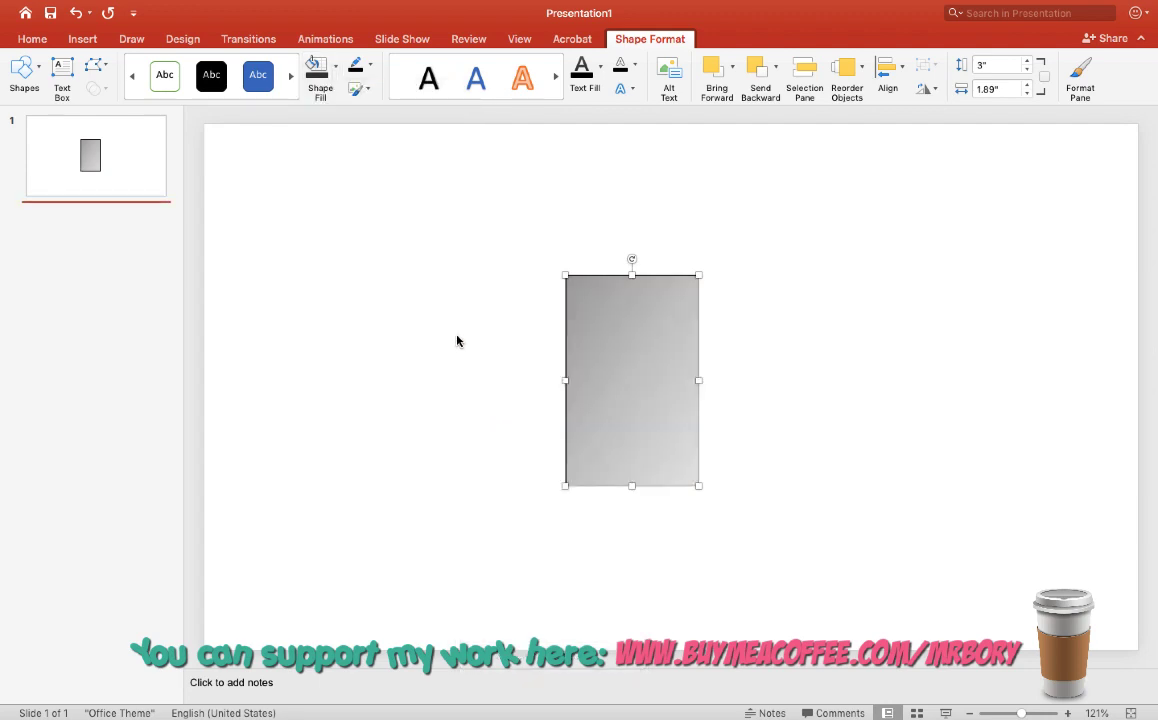
Move the grey gradient rectangle to the right of the card picture, then select the picture.
left_click(794, 323)
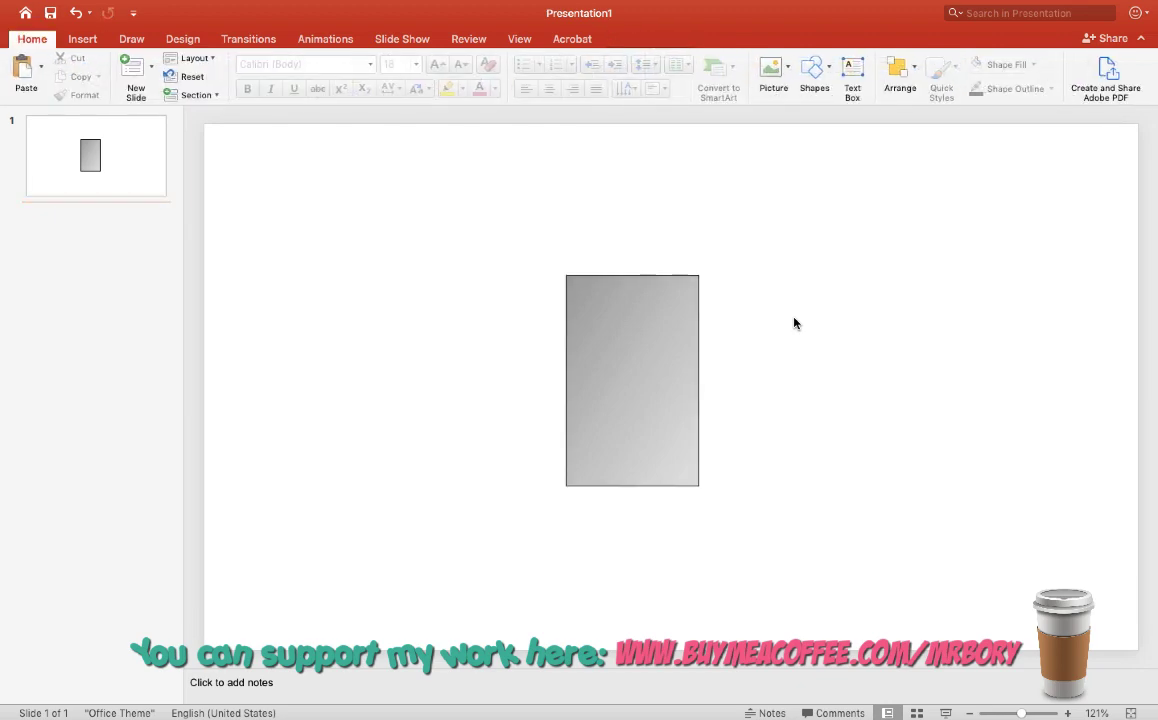
left_click_drag(645, 340, 801, 337)
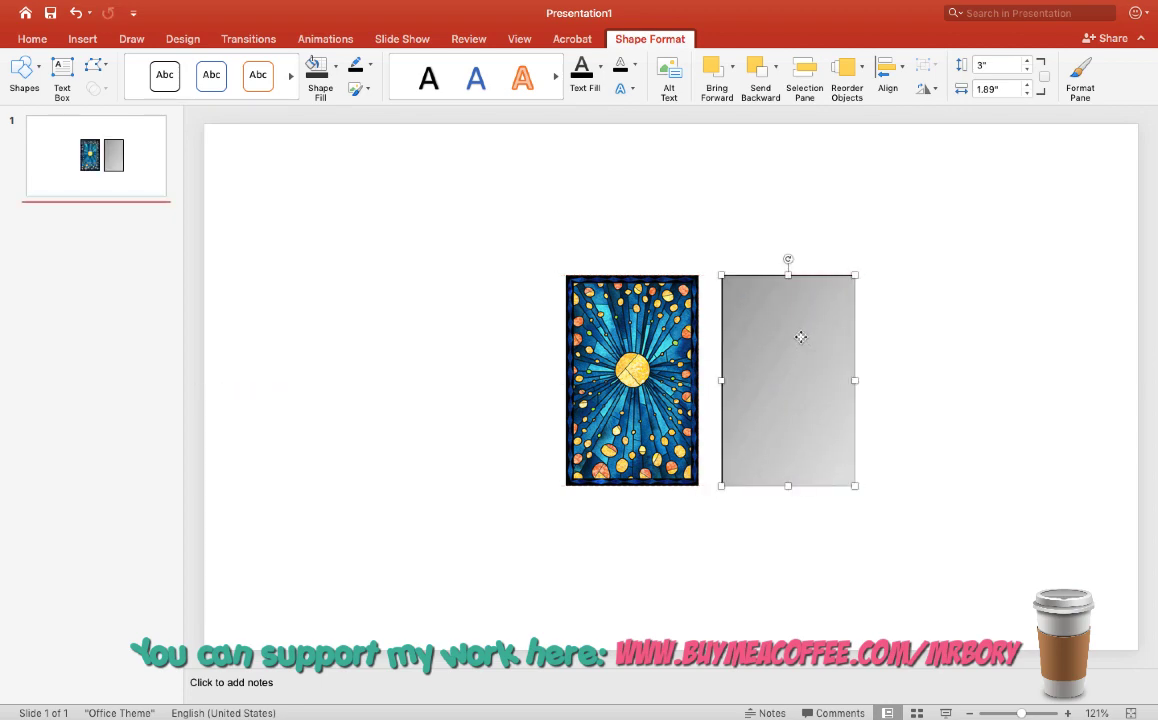
left_click(921, 355)
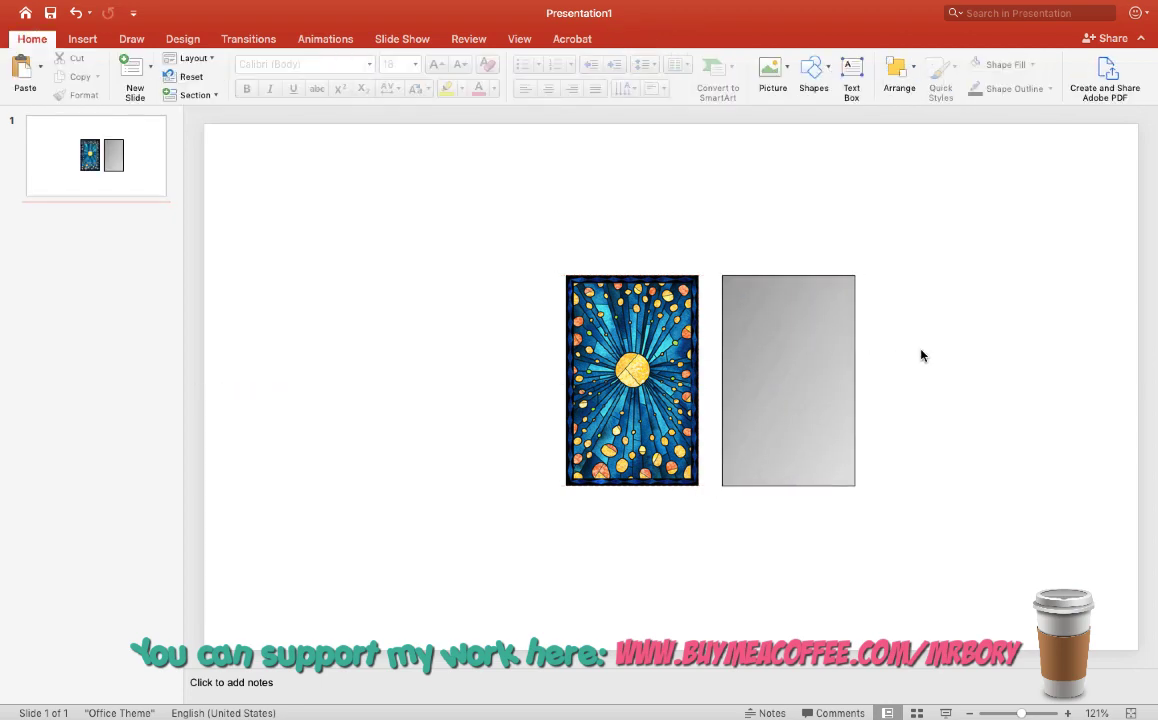
left_click(627, 338)
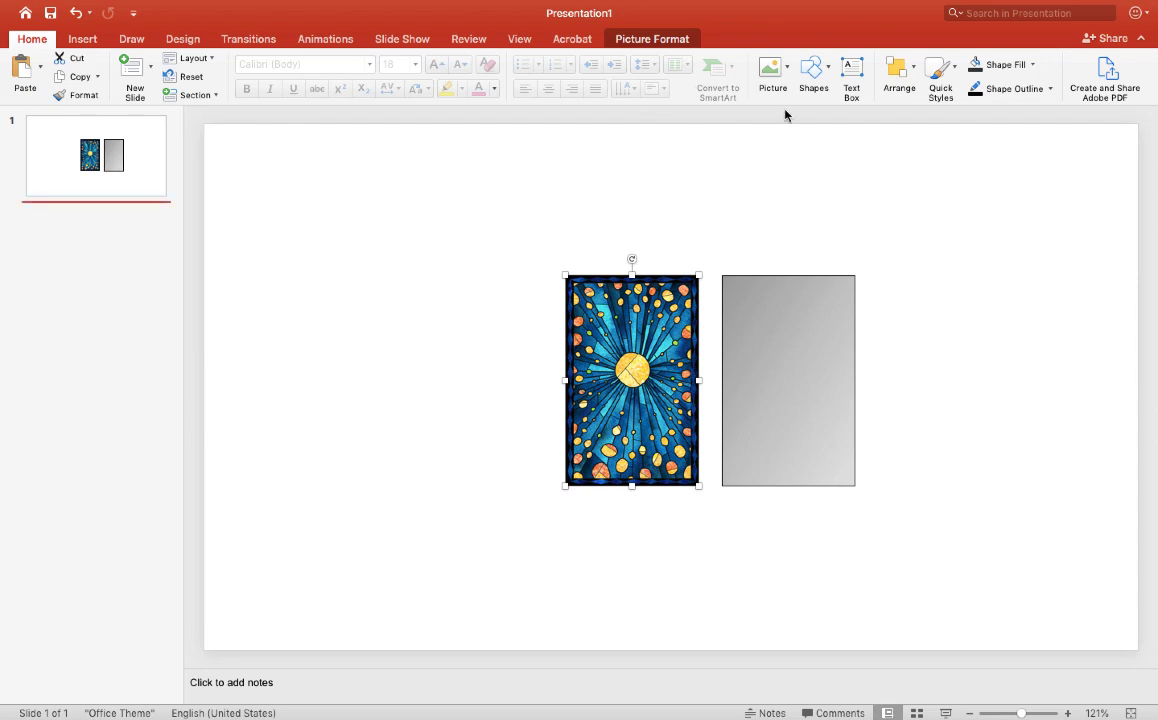
In the Selection Pane, rename Picture 9 to 'Front 1' and Rectangle 10 to 'Back 1'.
left_click(913, 70)
left_click(950, 395)
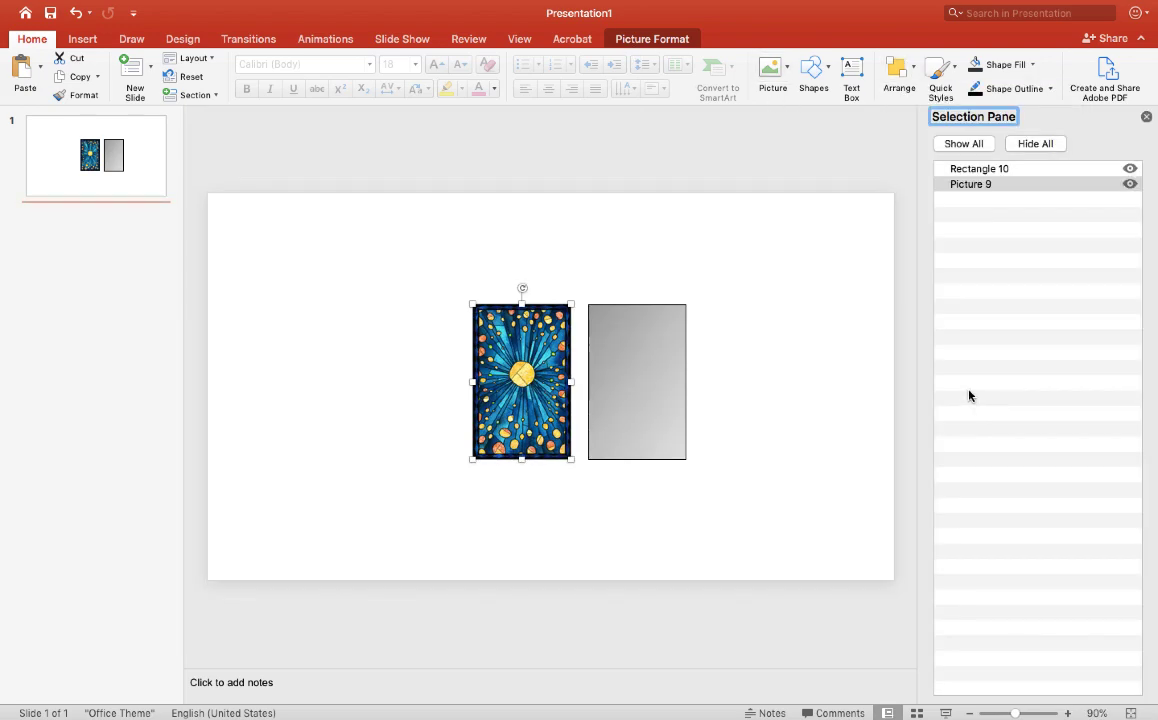
double_click(976, 187)
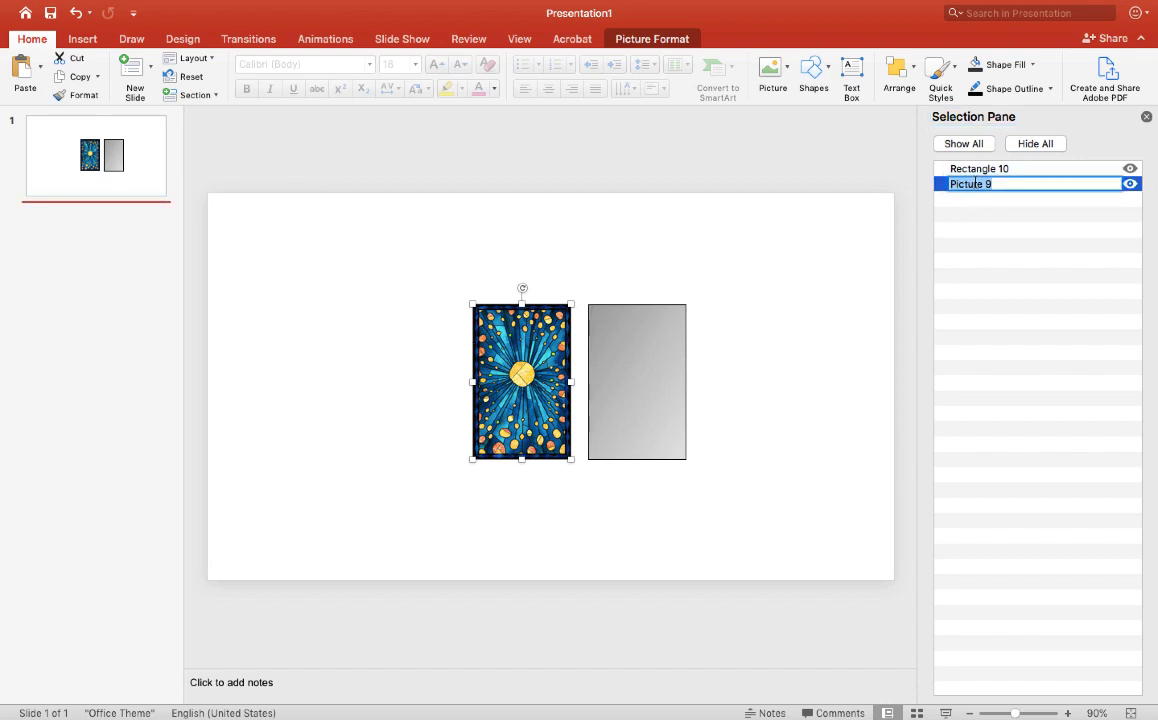
type("Front 1")
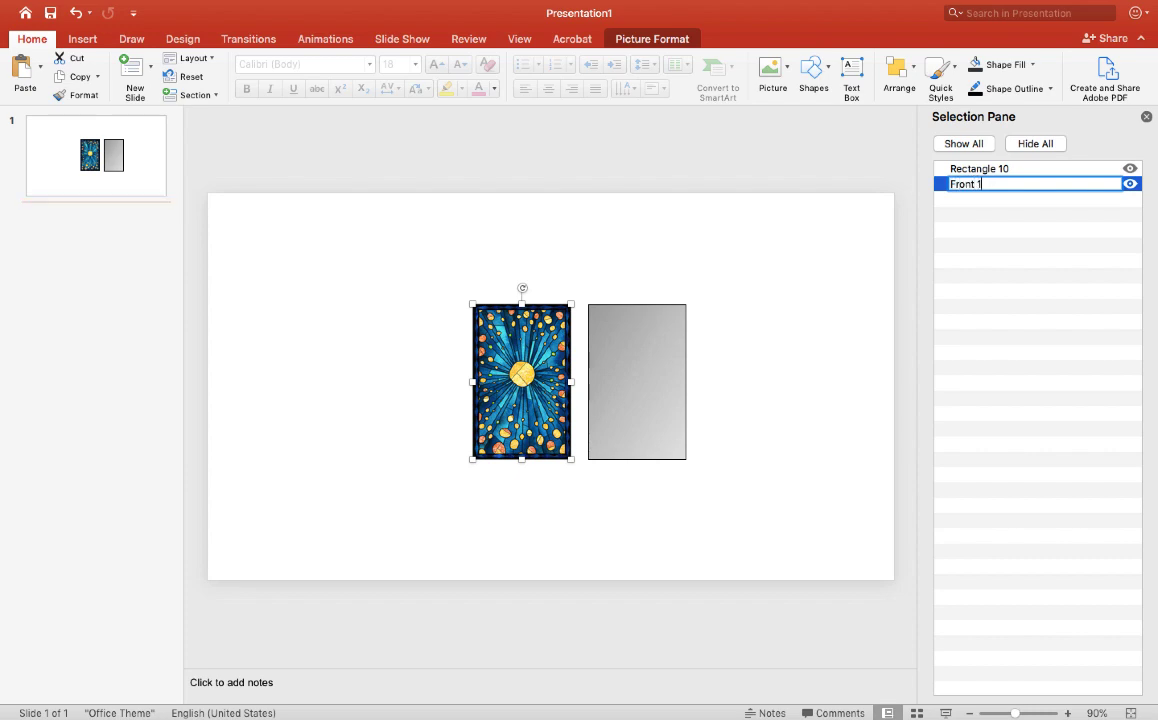
left_click(980, 170)
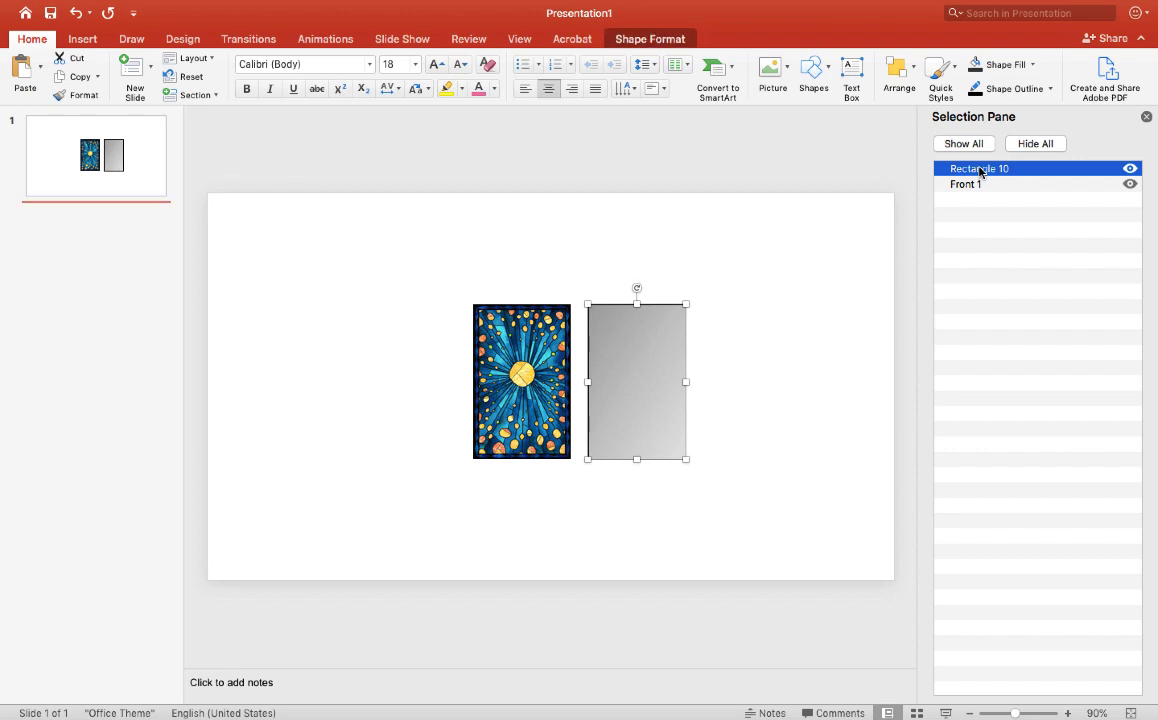
double_click(980, 170)
type("Back 1")
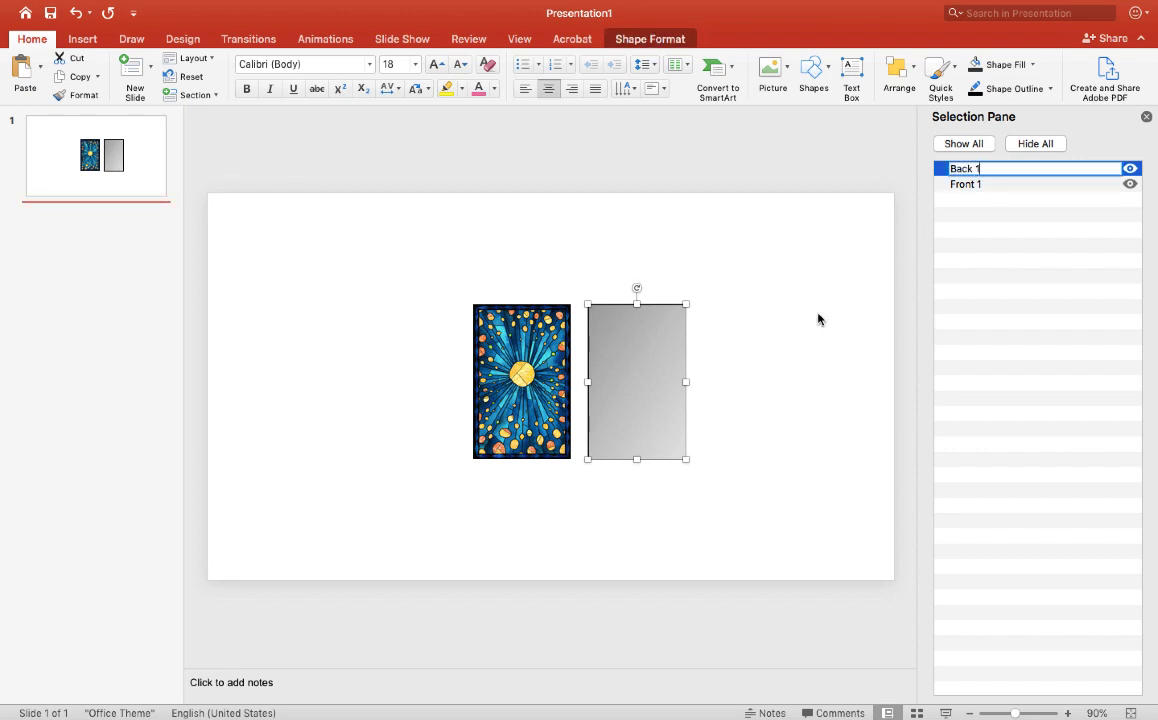
left_click(818, 319)
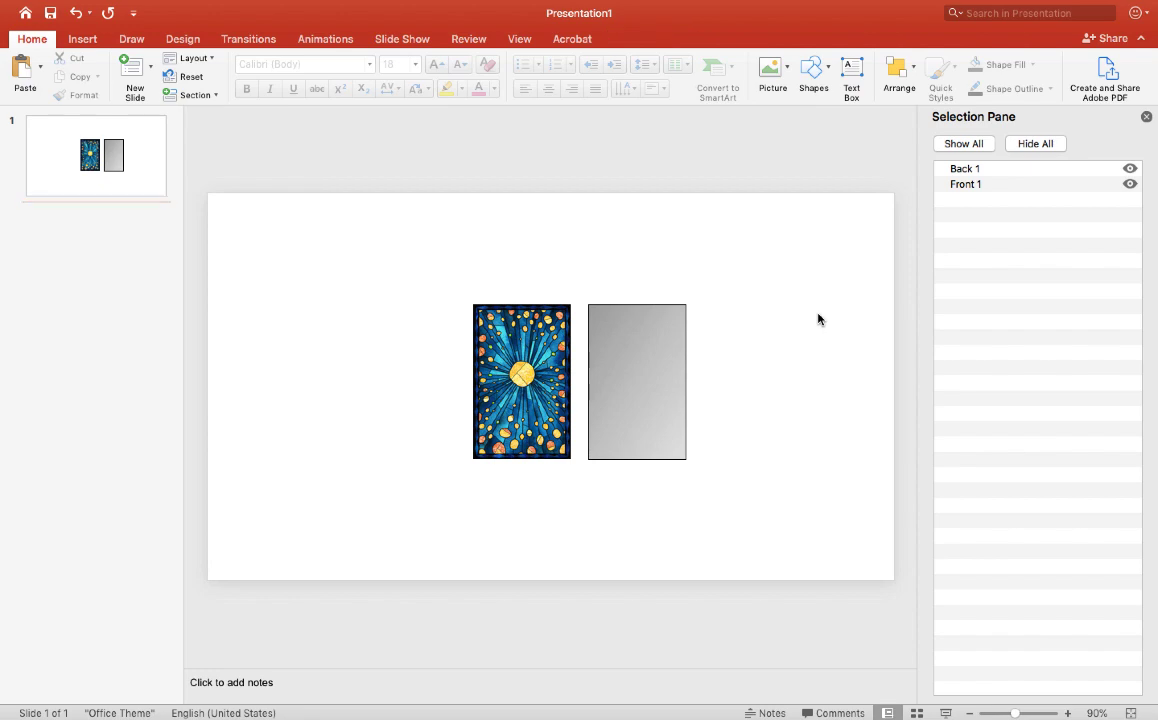
Give Front 1 a Swivel exit effect with a 0.5-second (Very Fast) duration.
left_click(480, 322)
left_click(327, 40)
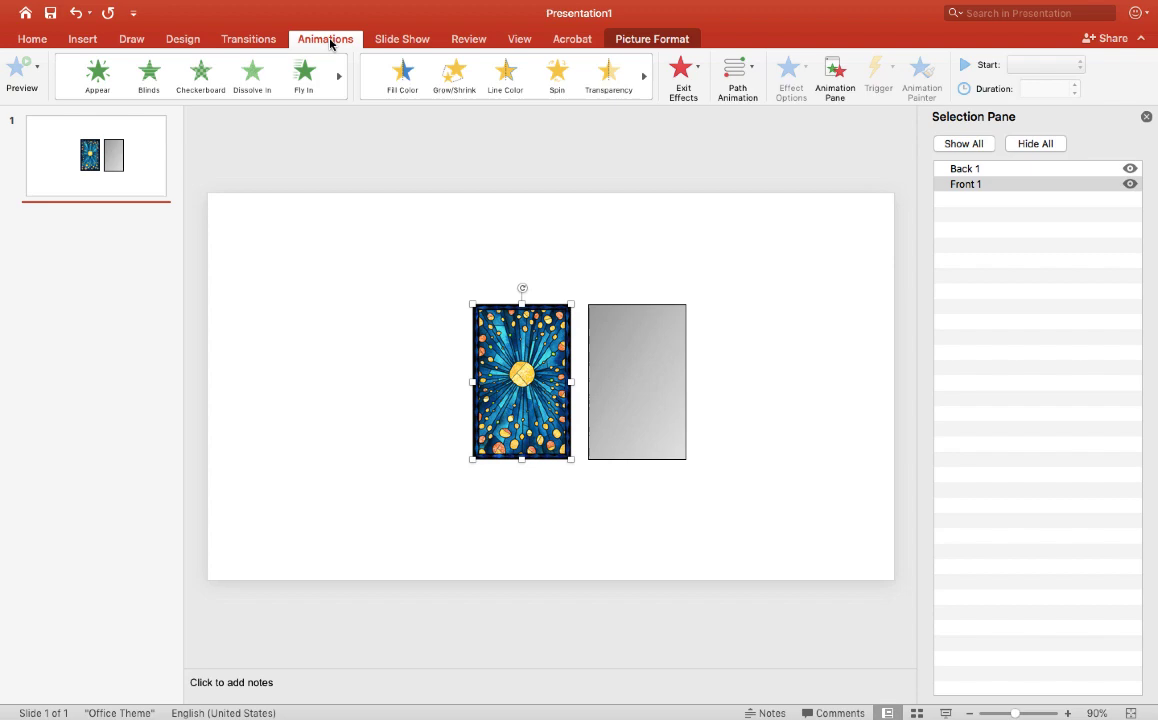
left_click(703, 72)
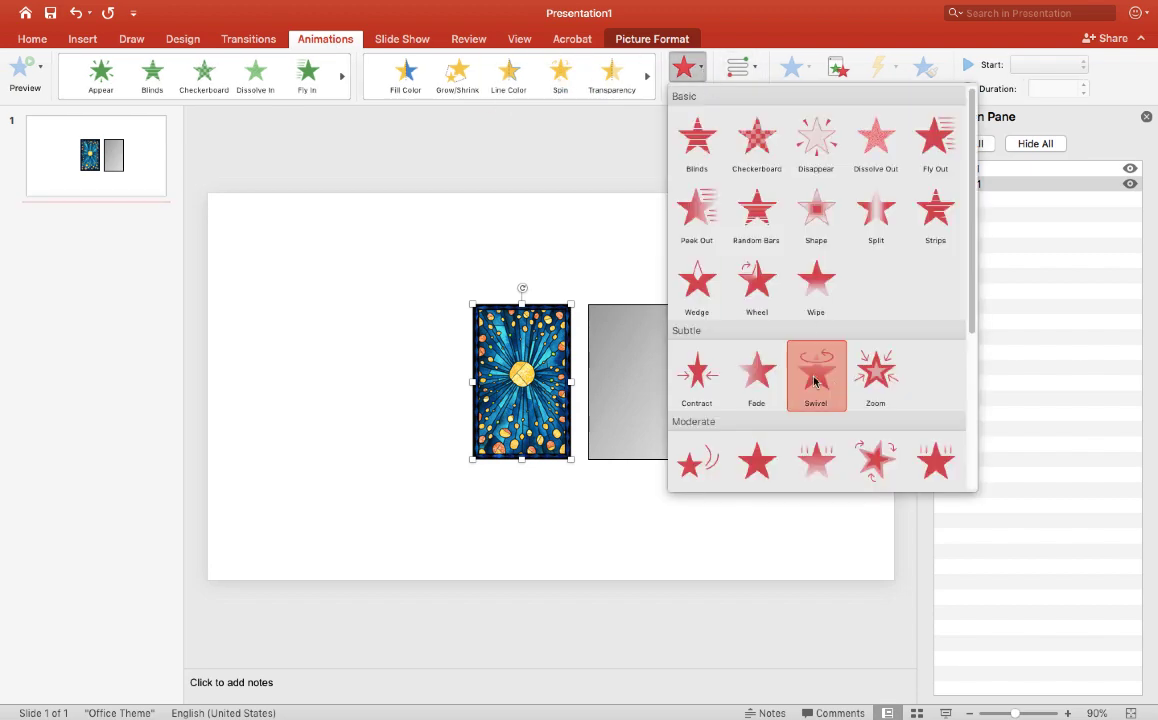
scroll(781, 379, "down", 2)
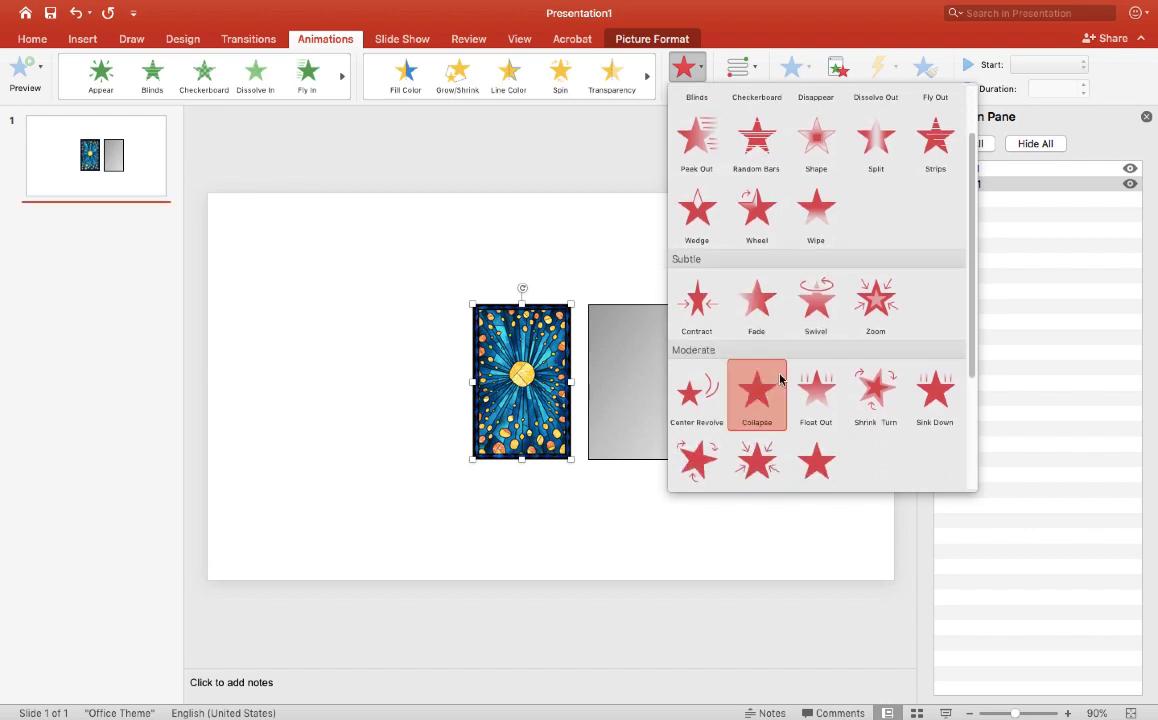
scroll(732, 410, "down", 5)
scroll(807, 408, "up", 5)
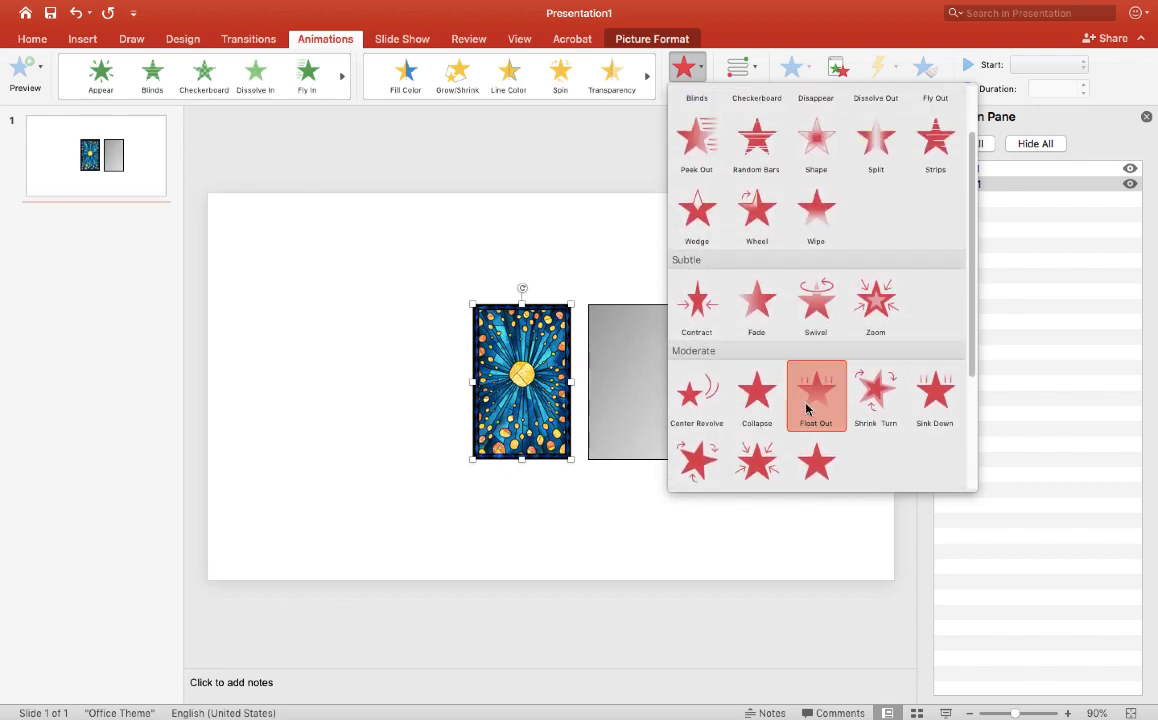
scroll(810, 400, "up", 3)
left_click(819, 352)
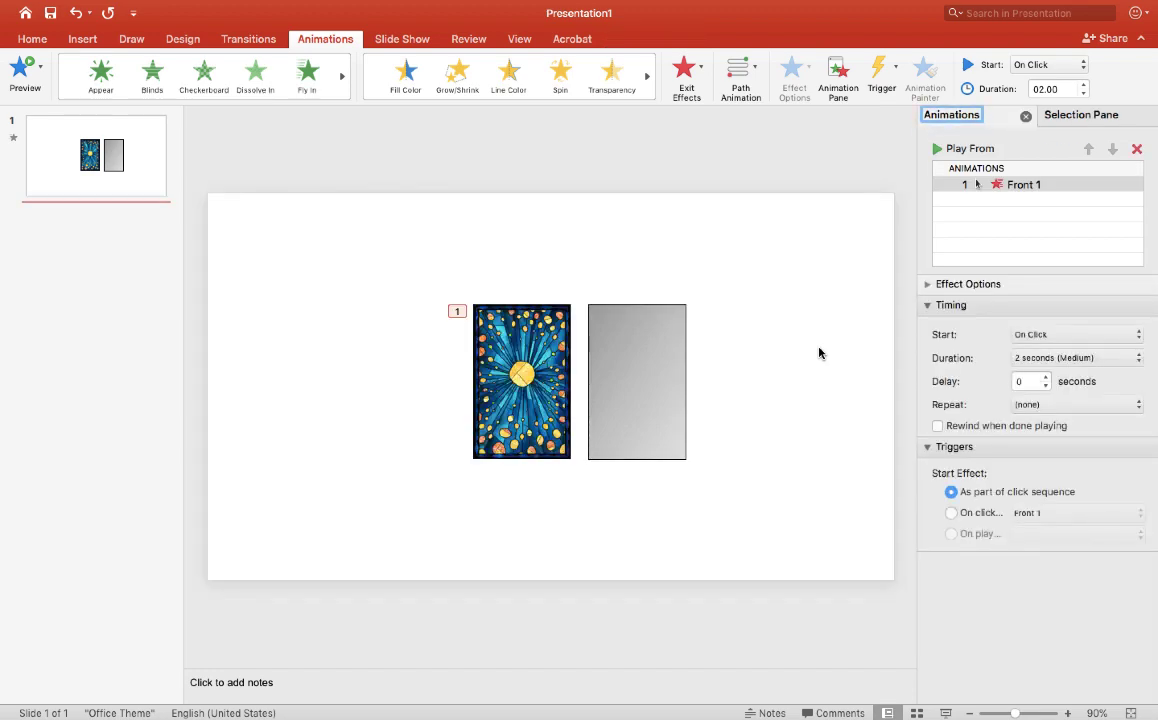
left_click(1139, 358)
left_click(1091, 389)
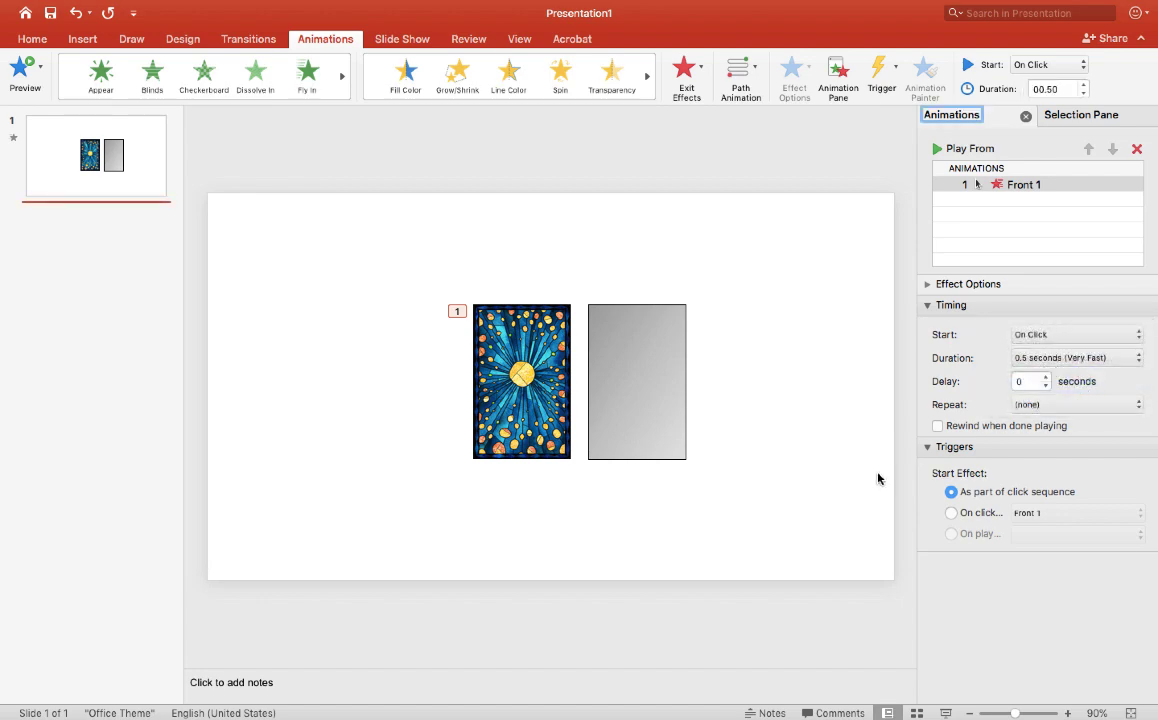
left_click(639, 368)
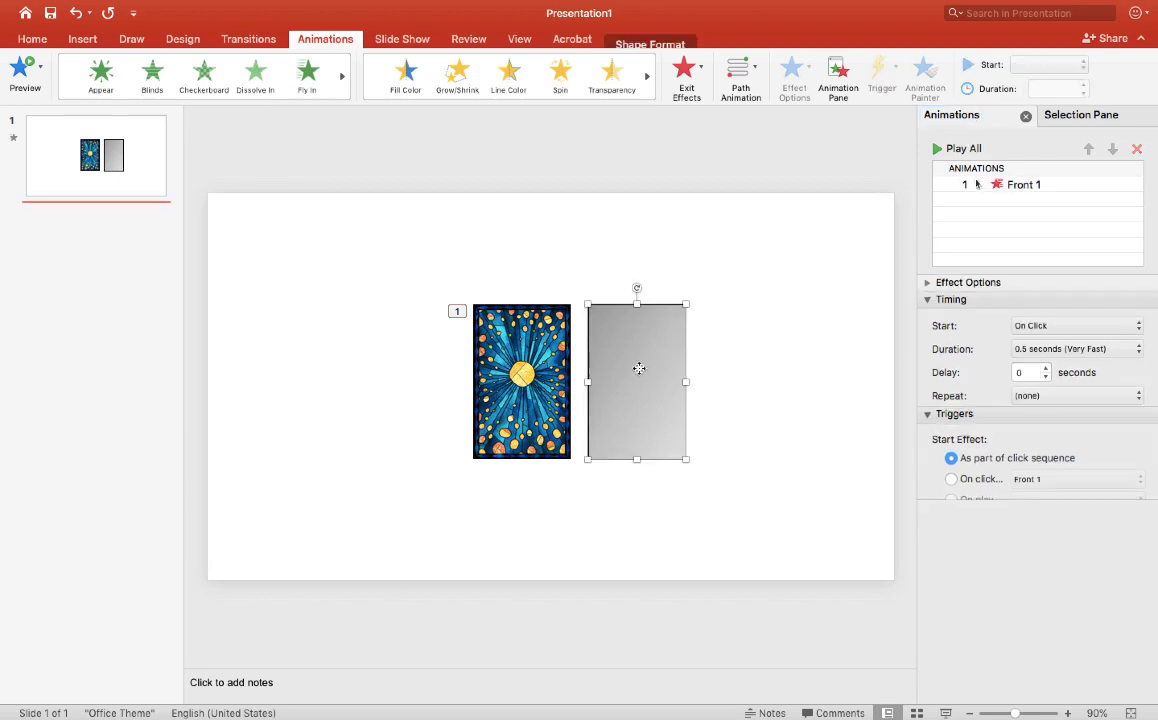
Add a Swivel entrance to Back 1 with a 0.5-second (Very Fast) duration.
left_click(207, 104)
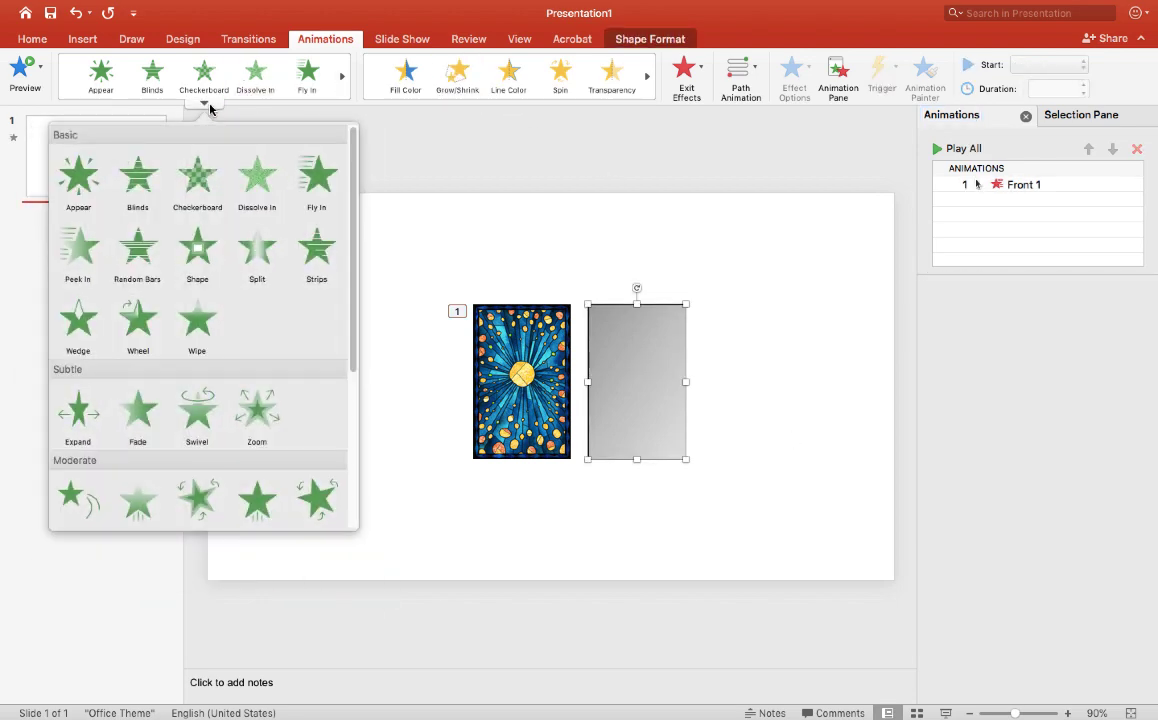
left_click(201, 430)
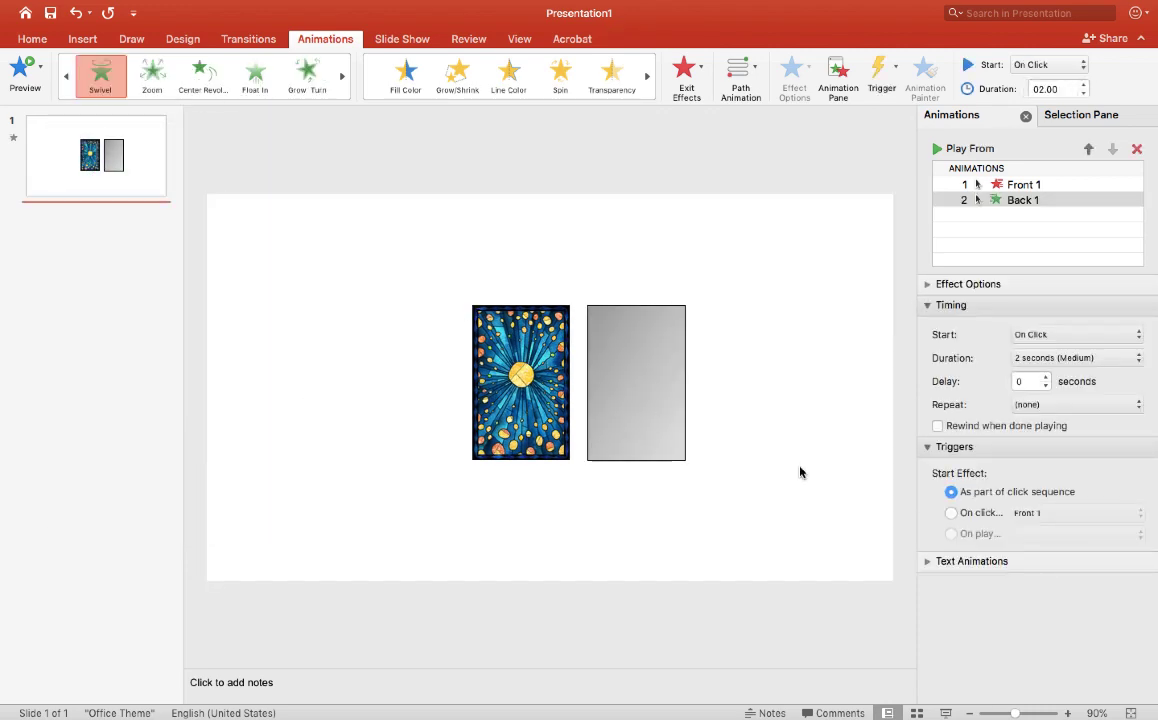
left_click(1137, 358)
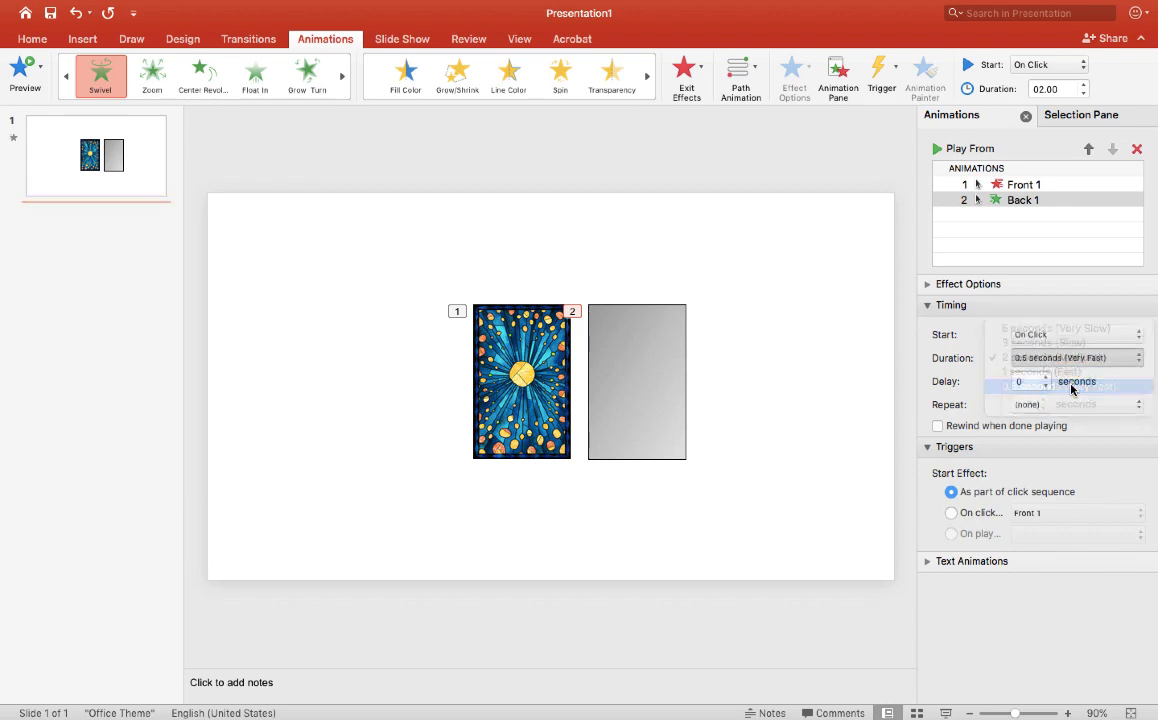
left_click(768, 446)
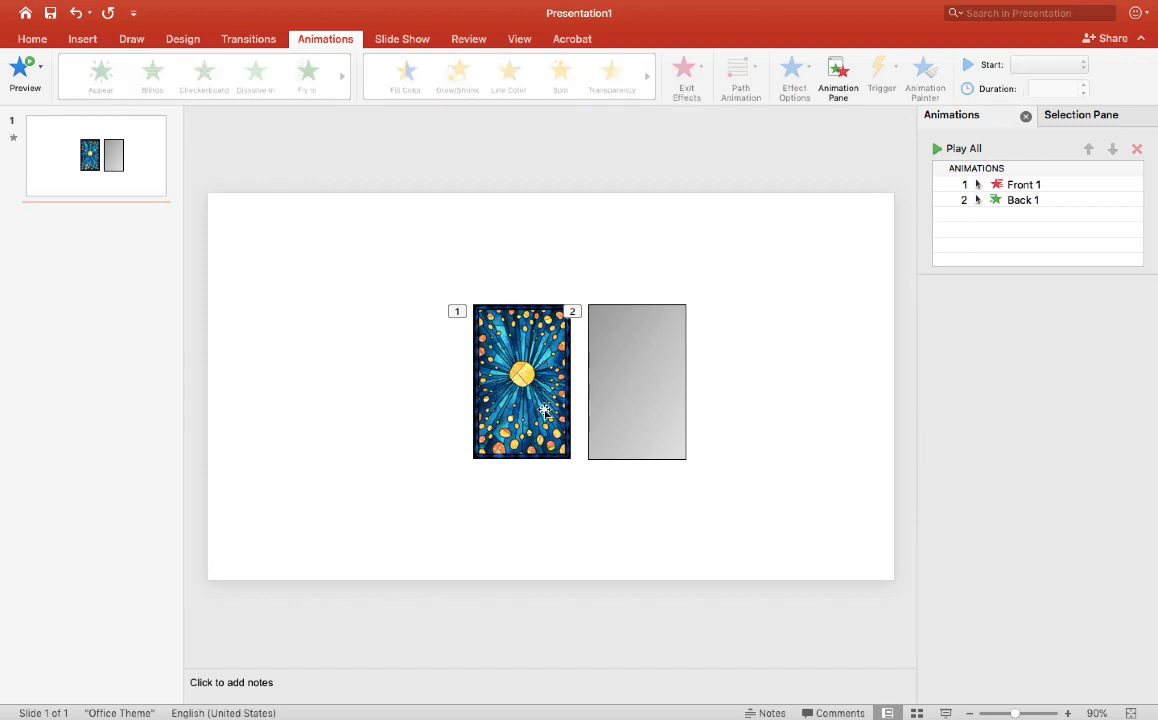
Add a Swivel entrance to Front 1 lasting 0.5 seconds (Very Fast).
left_click(495, 372)
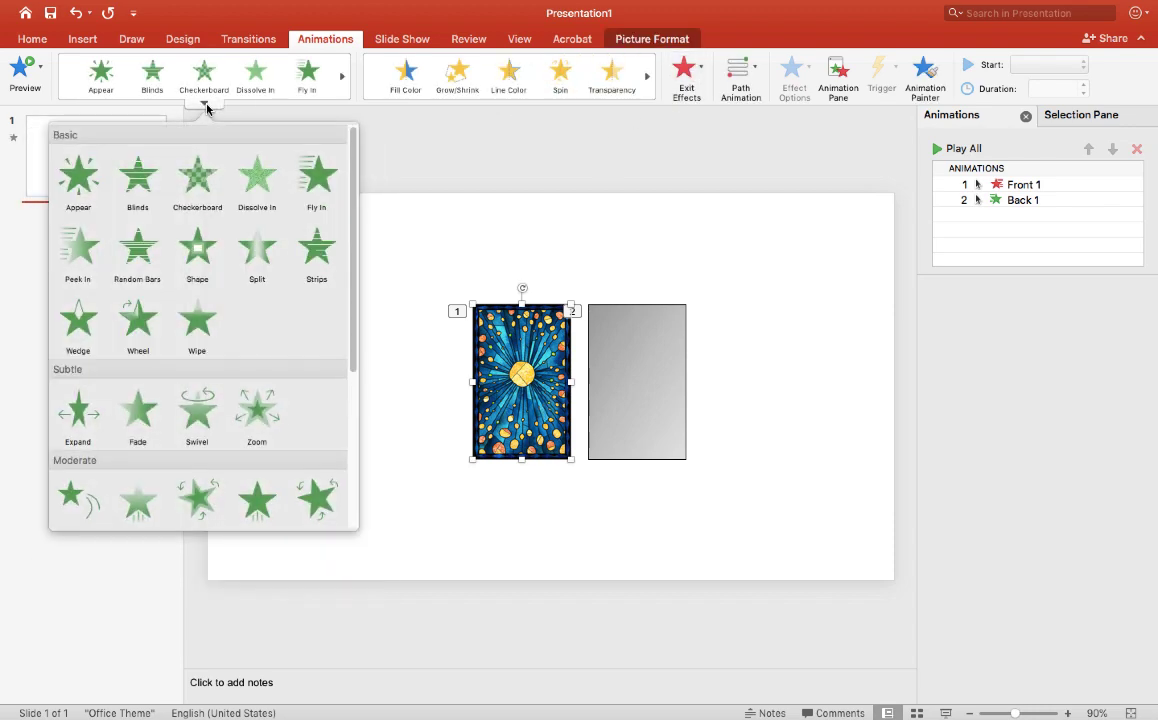
left_click(197, 408)
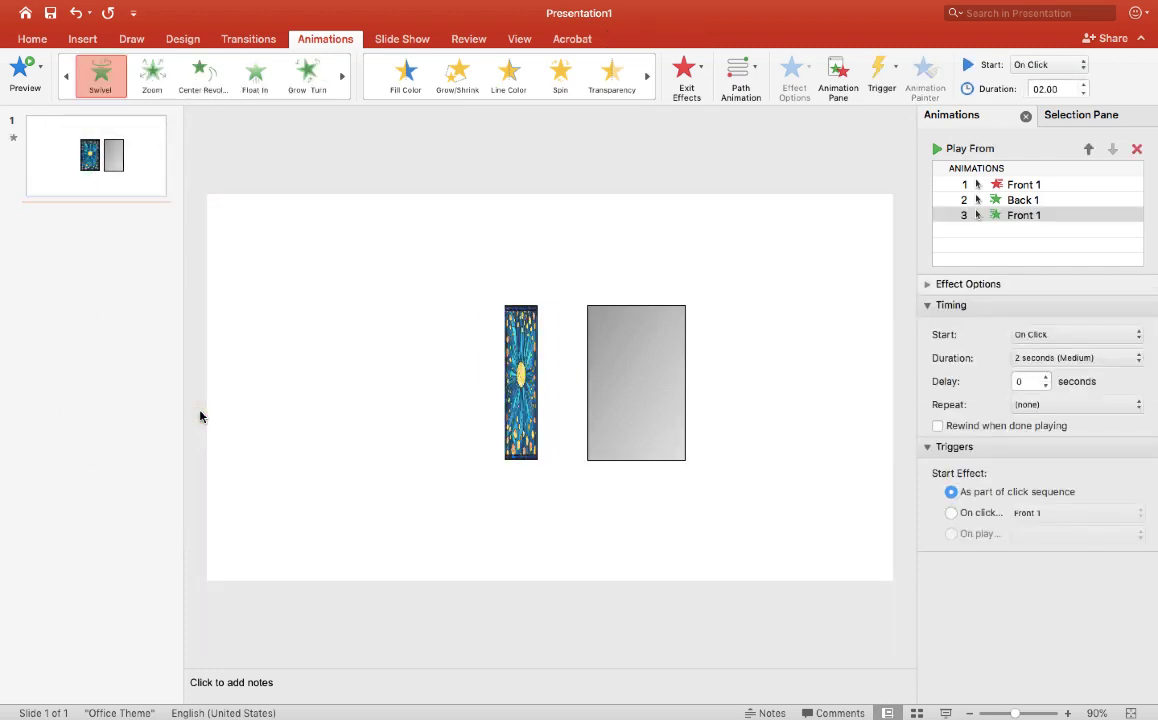
left_click(1133, 358)
left_click(1088, 386)
left_click(801, 390)
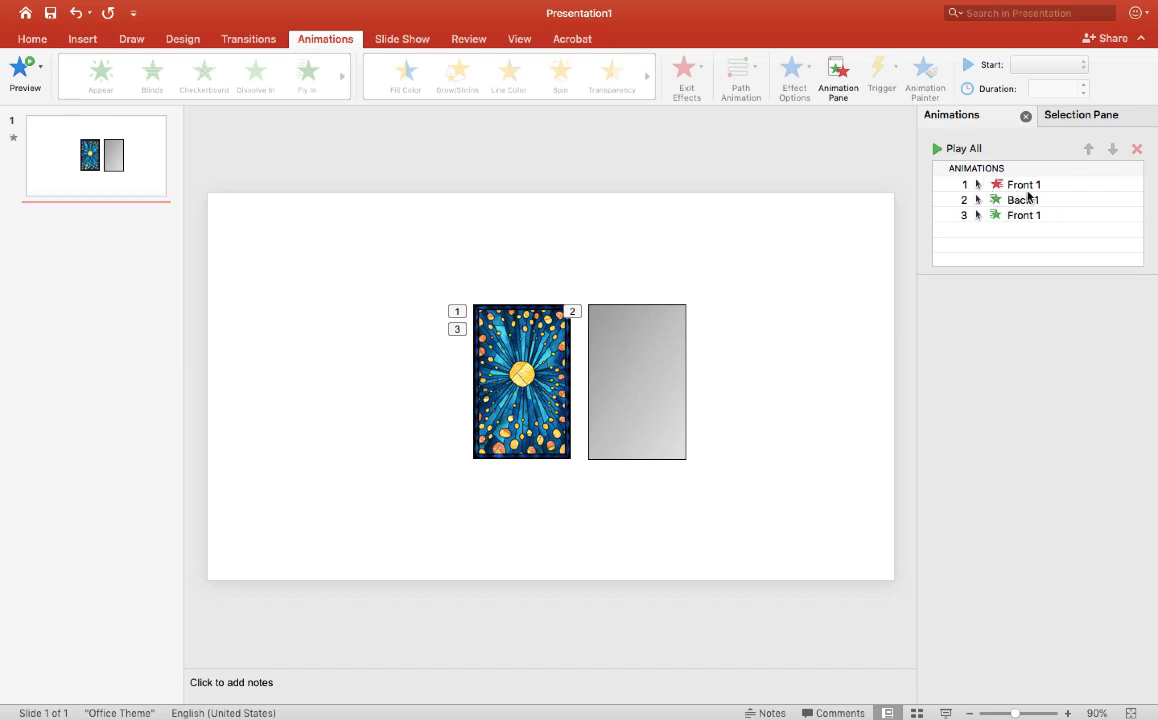
Add a Swivel exit to Back 1 lasting 0.5 seconds (Very Fast).
left_click(667, 362)
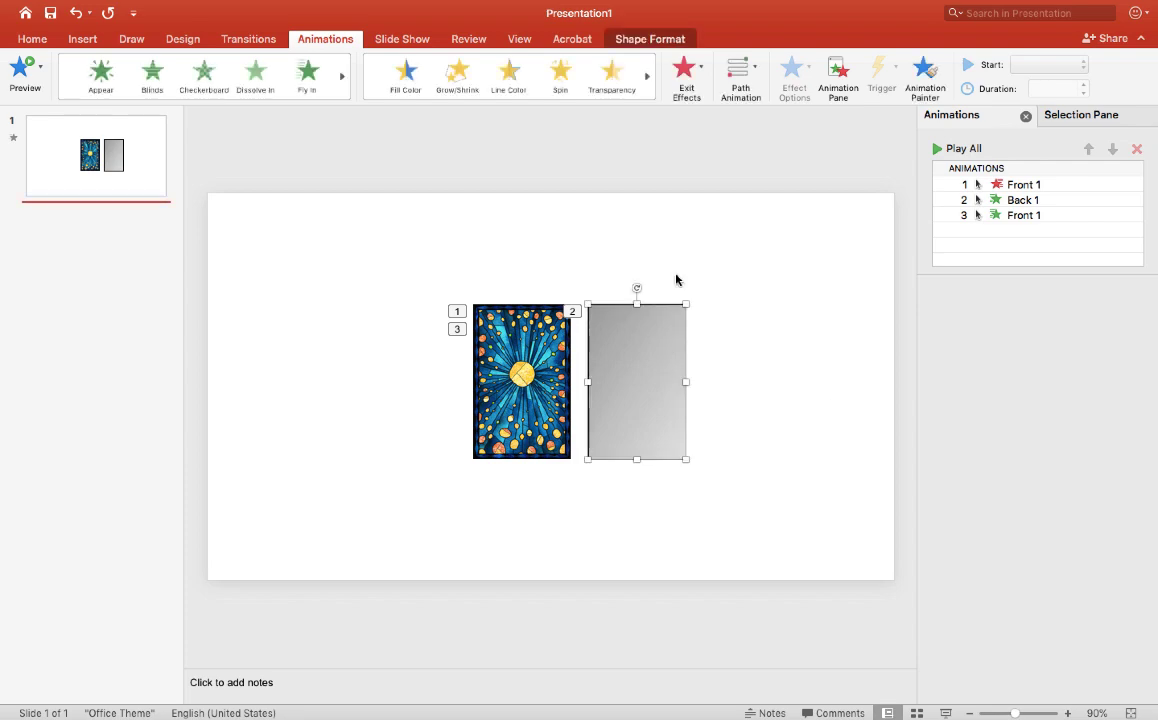
left_click(701, 68)
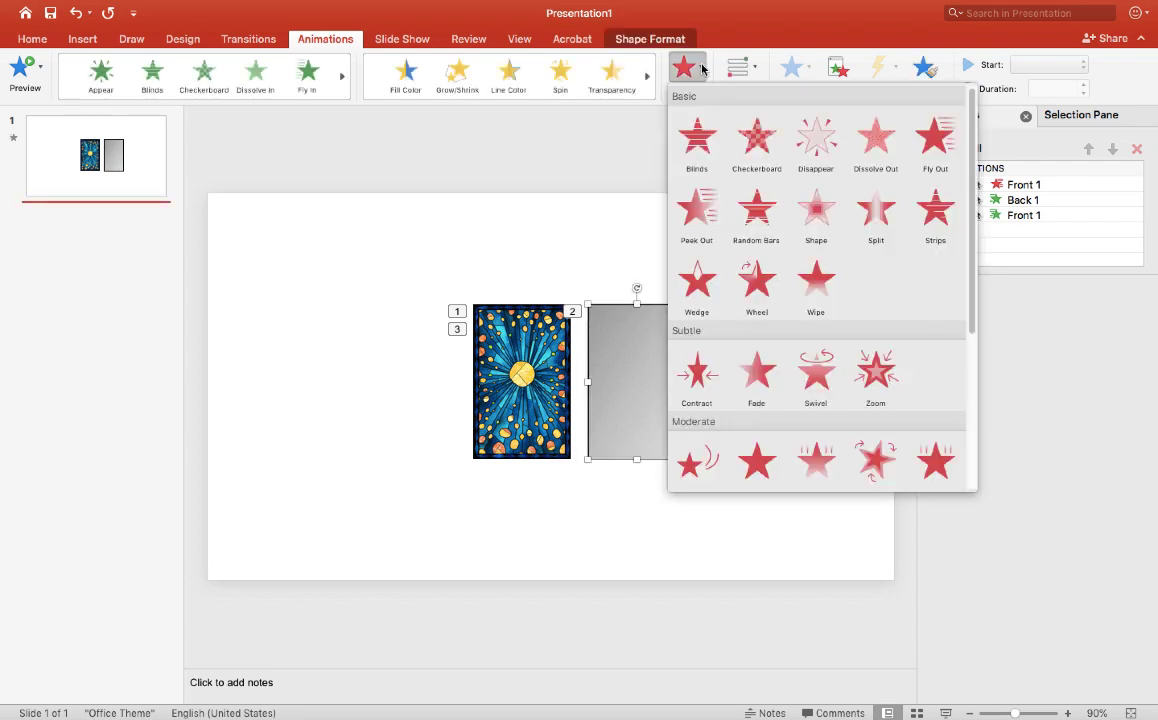
left_click(816, 375)
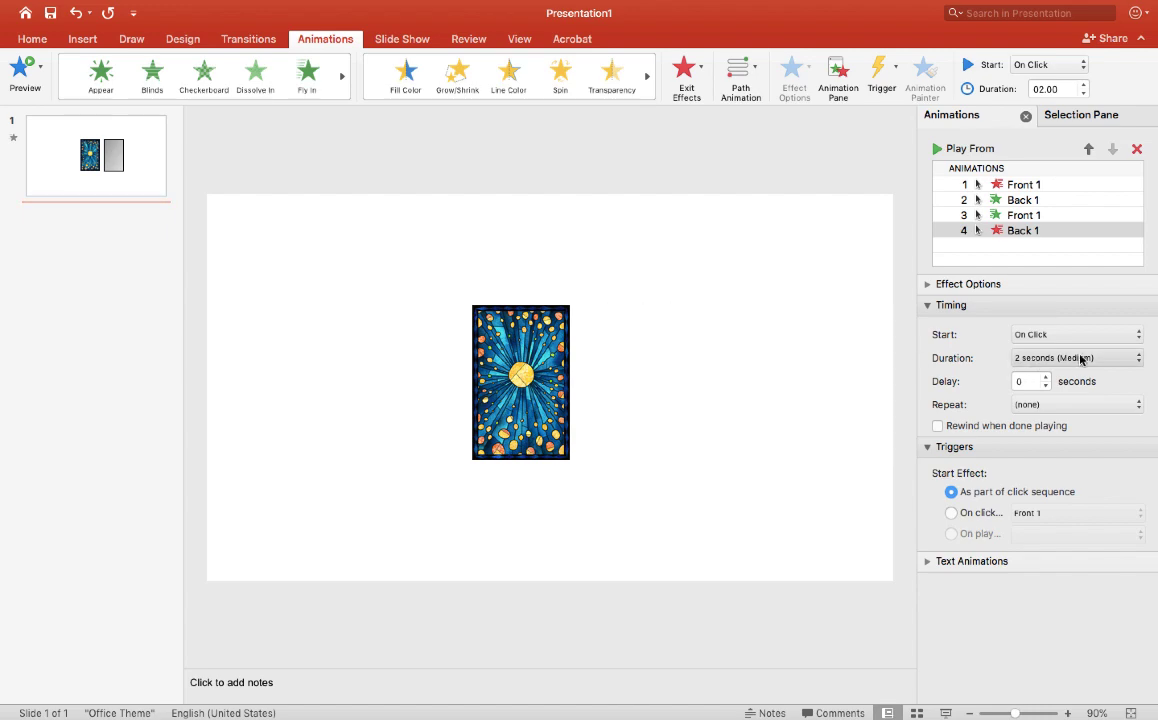
left_click(1115, 358)
left_click(1000, 382)
left_click(840, 372)
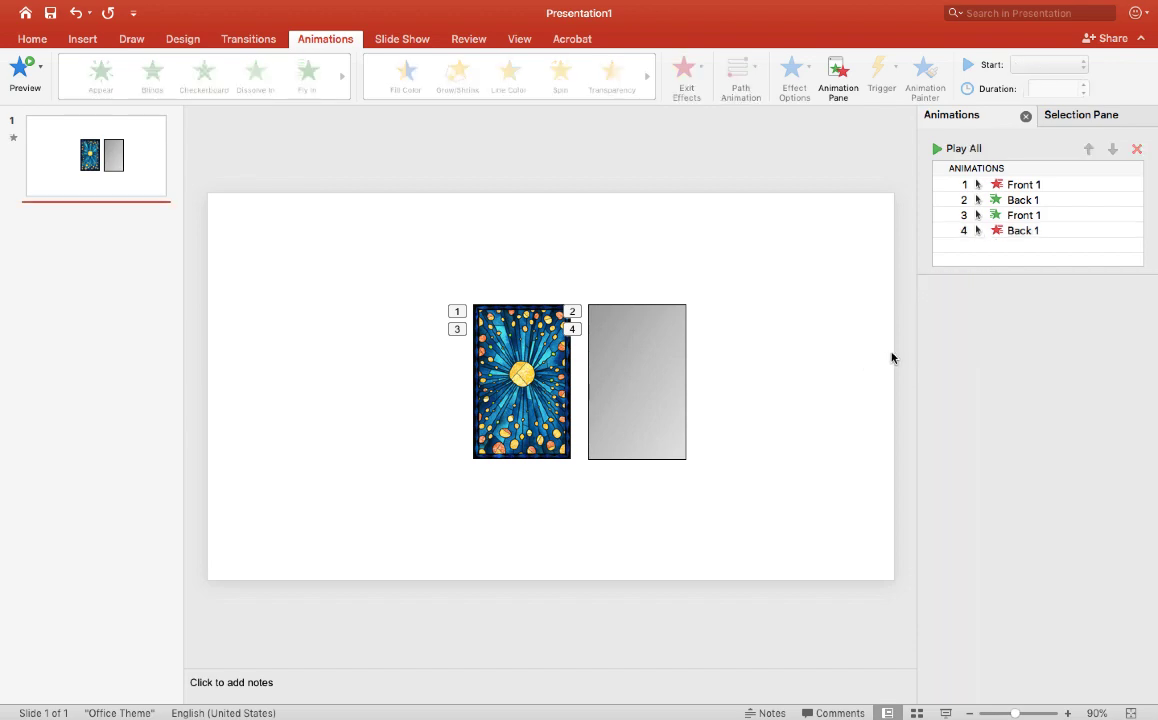
Trigger Front 1's exit on click of Front 1, with Back 1's entrance following After Previous.
left_click(1023, 186)
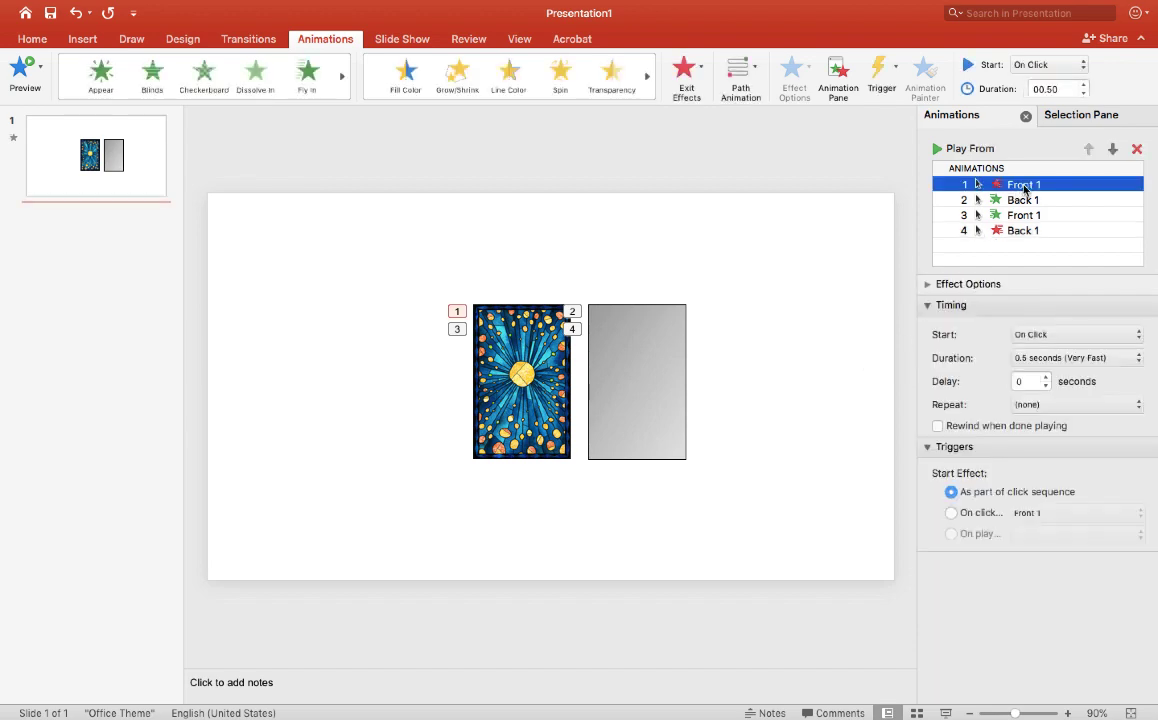
left_click(958, 514)
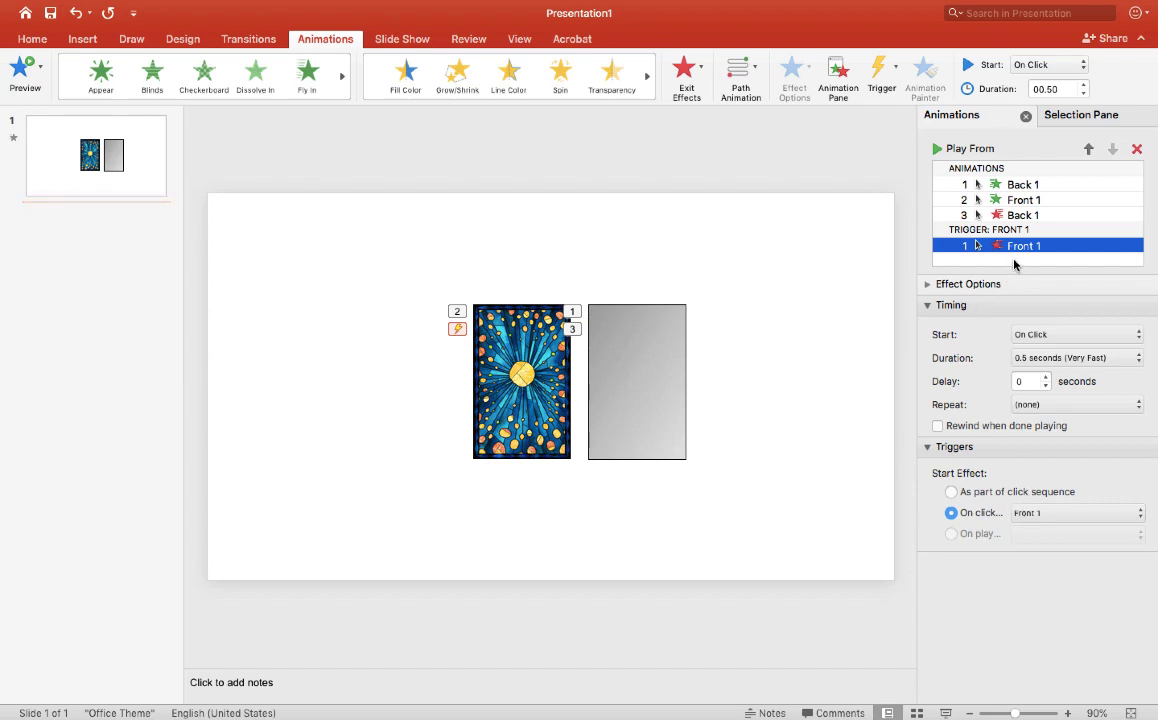
left_click(1013, 186)
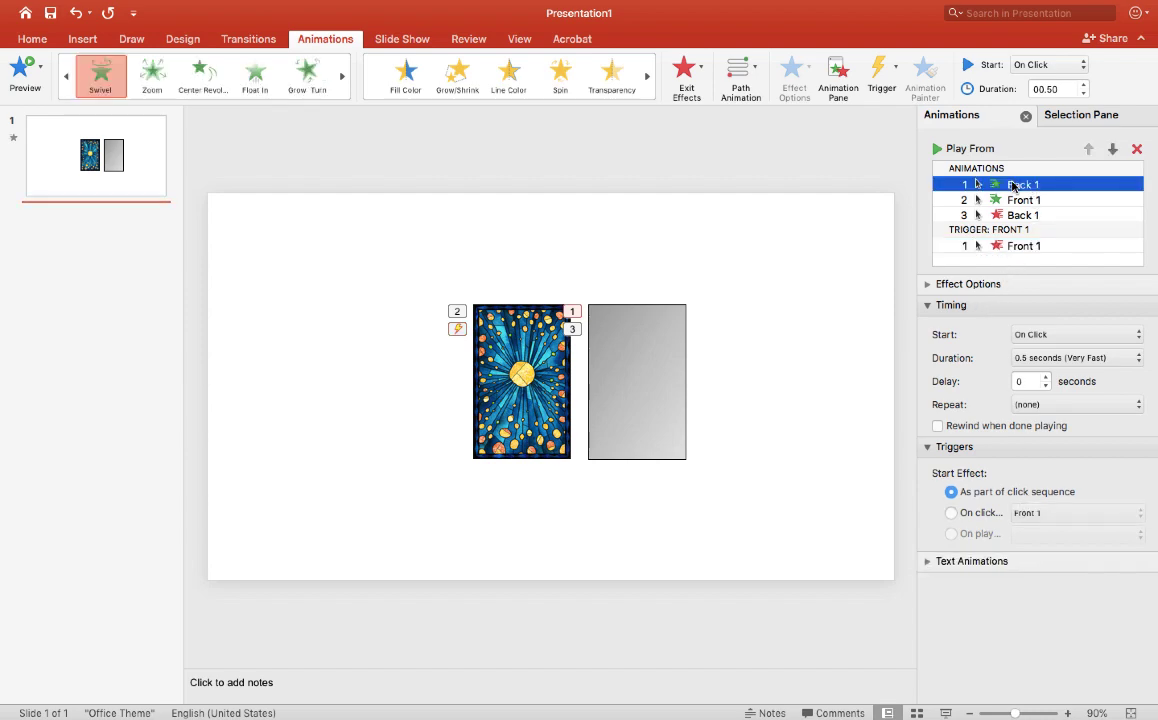
left_click_drag(1013, 186, 1019, 261)
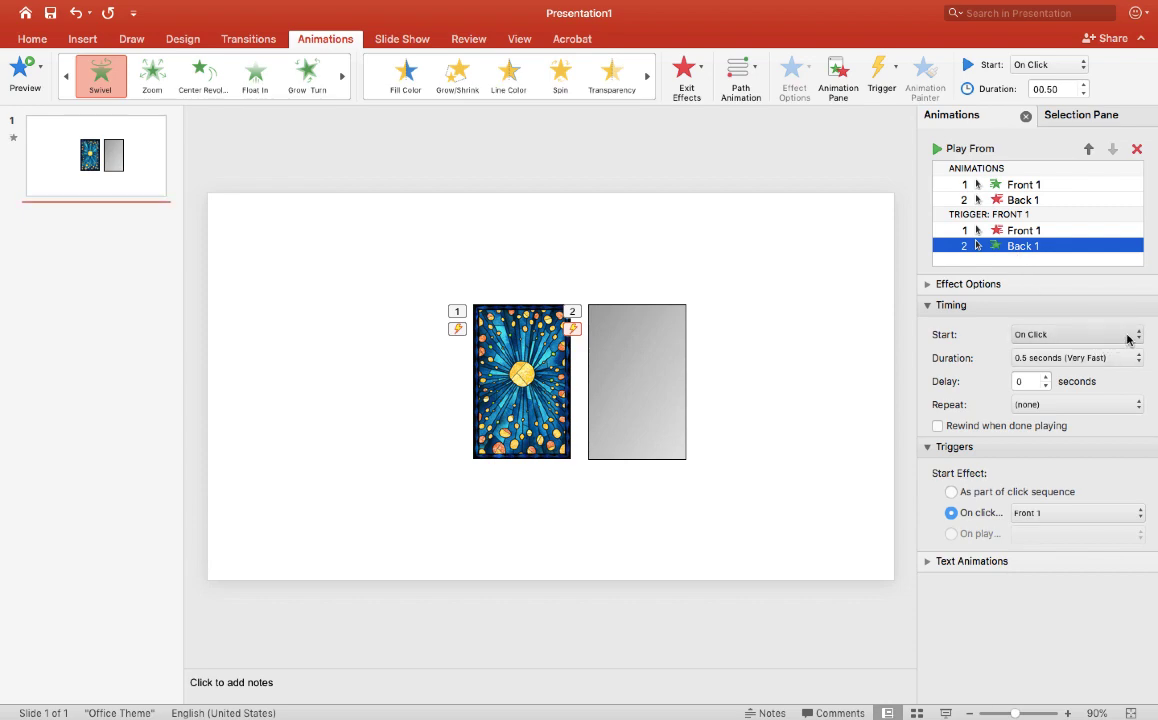
left_click(1127, 340)
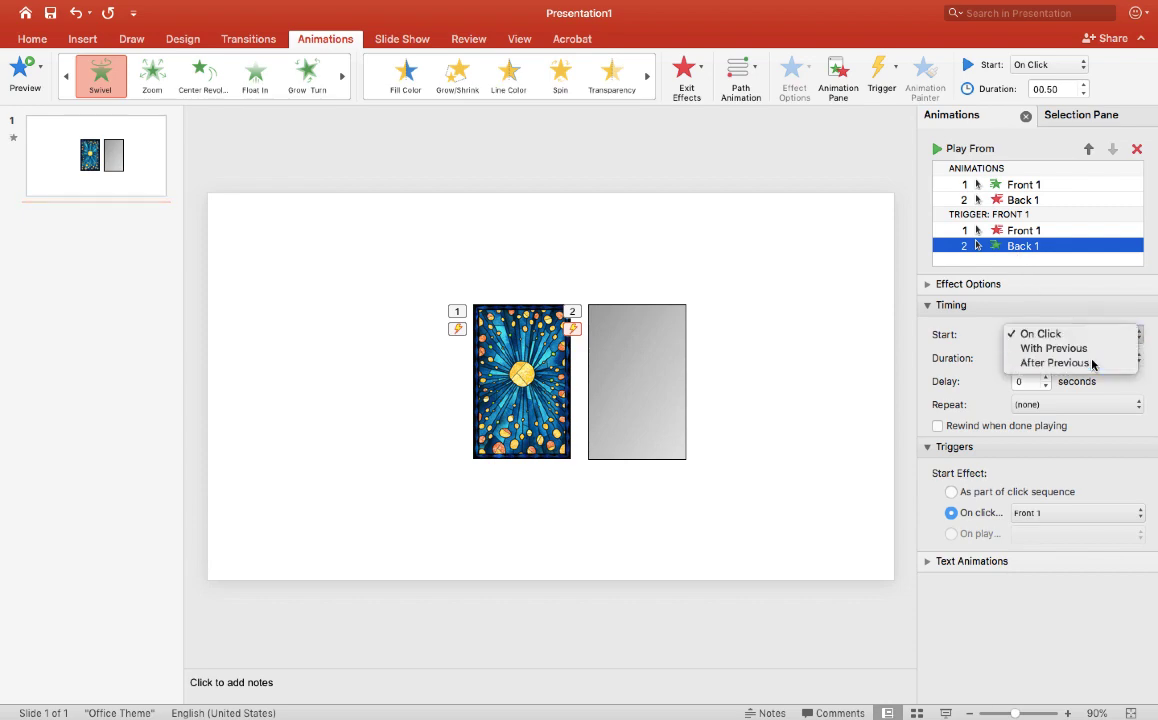
left_click(1093, 364)
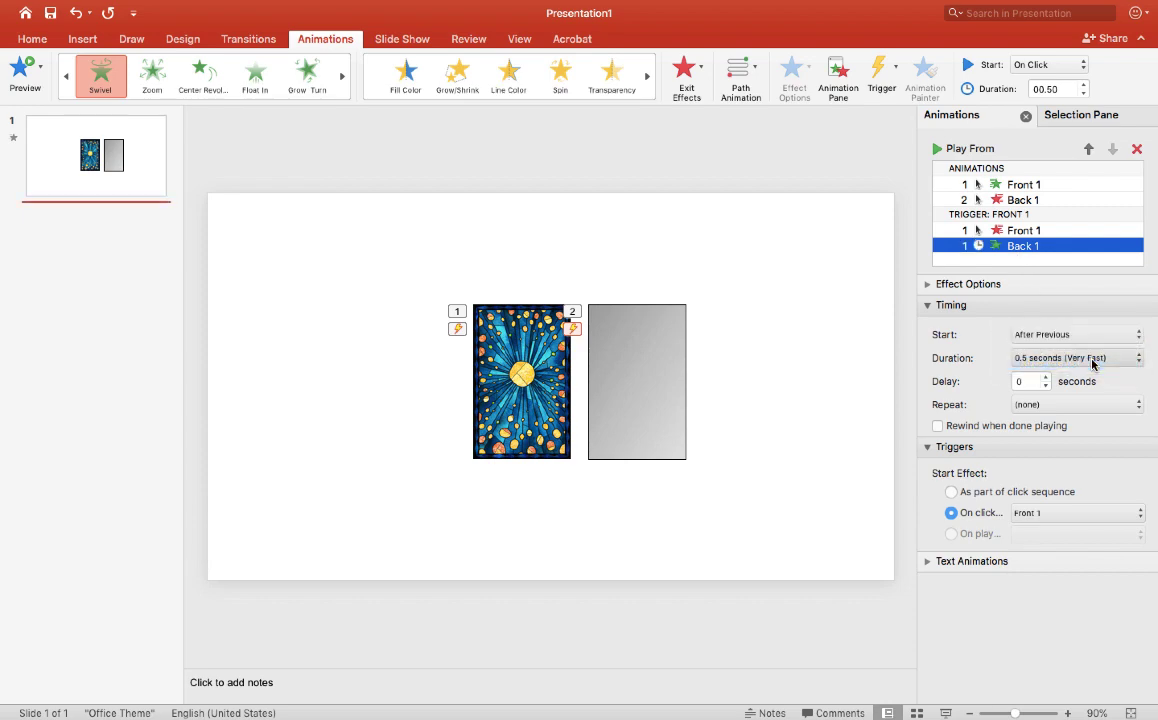
left_click(812, 410)
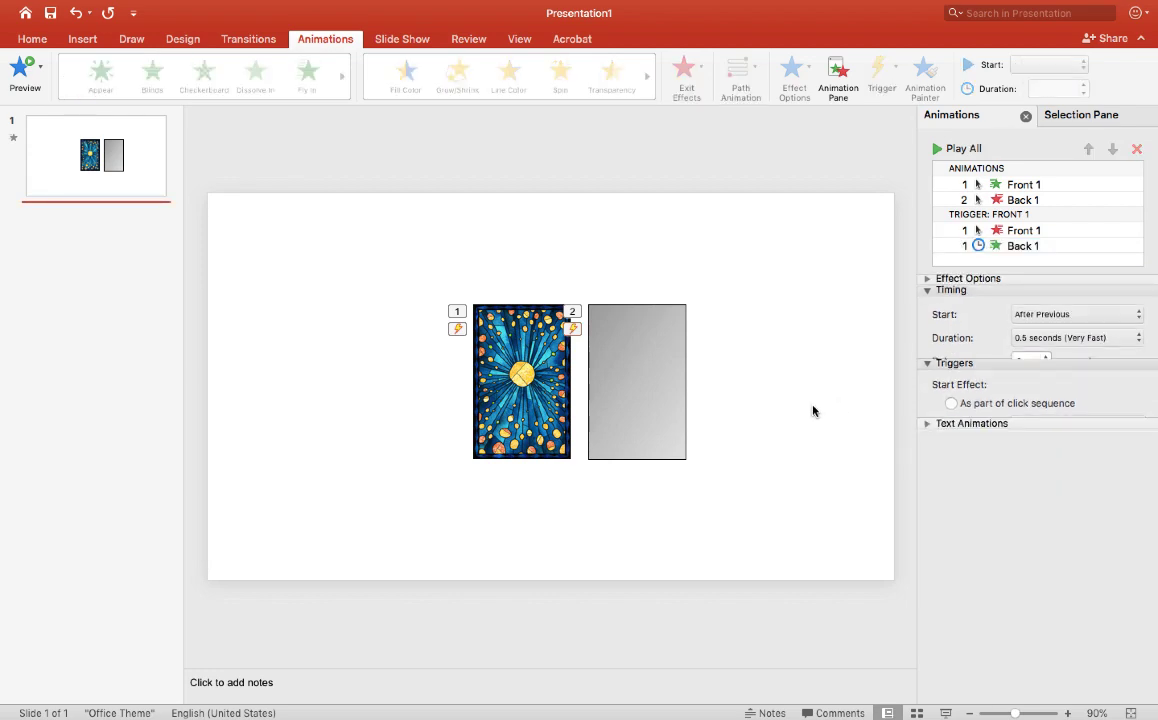
Trigger Back 1's exit on click of Back 1, with Front 1's entrance following After Previous.
left_click(1020, 231)
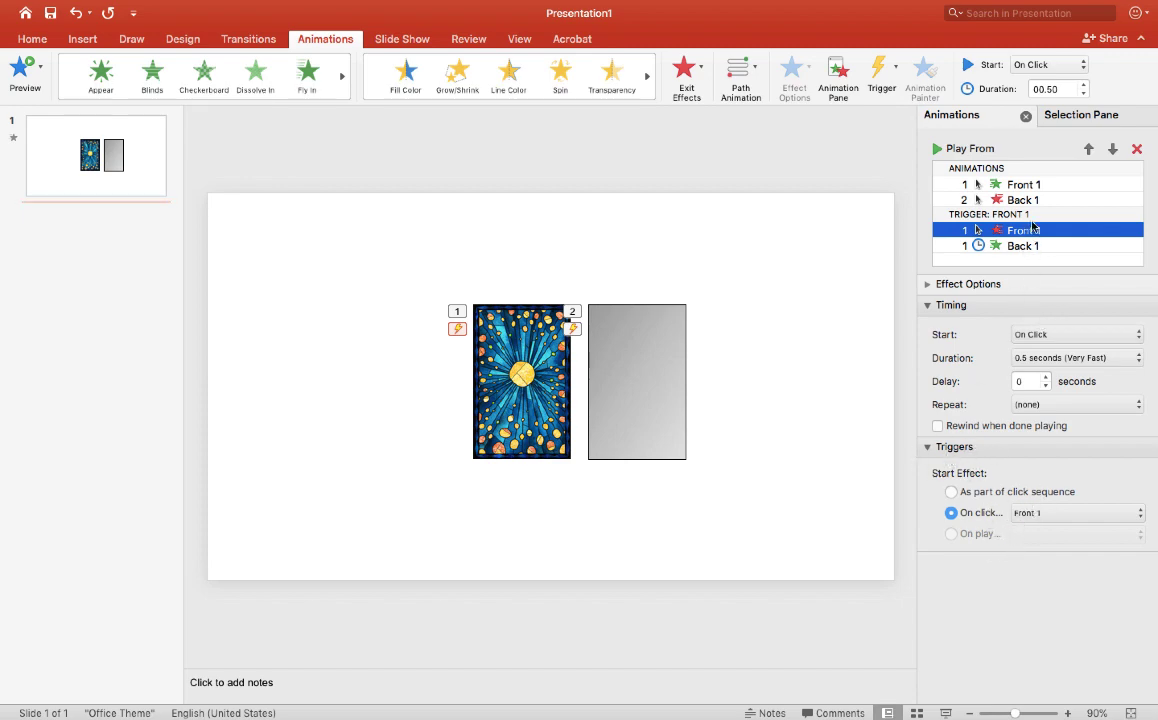
left_click(1019, 201)
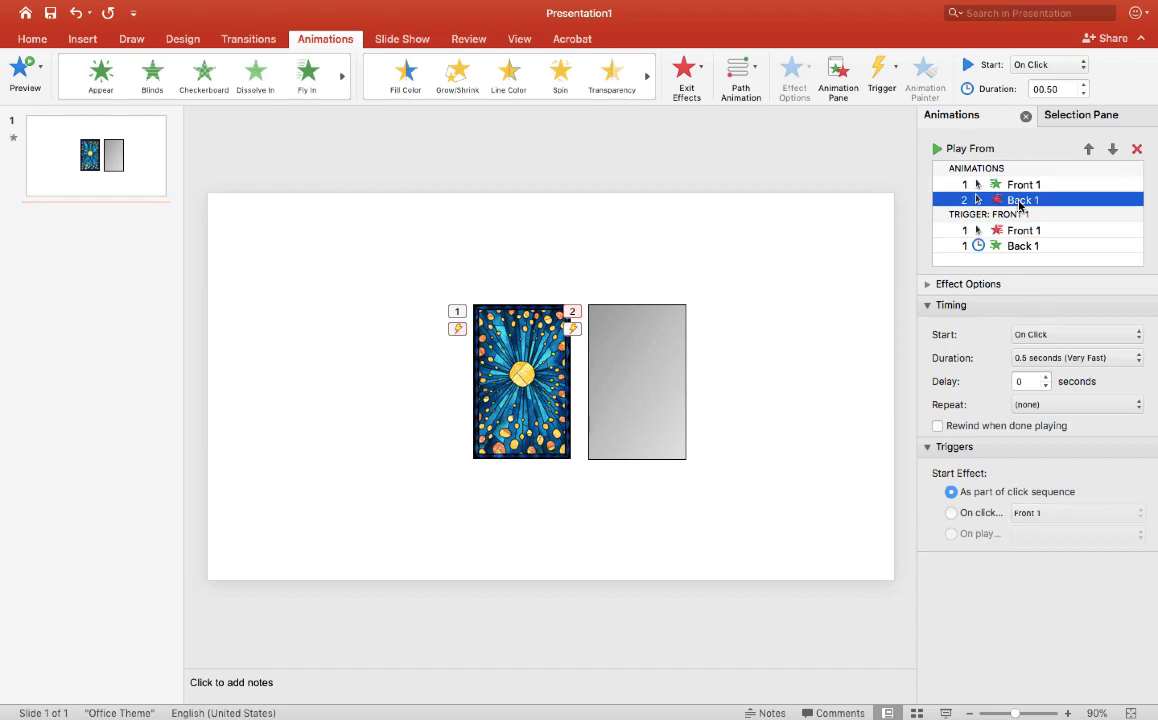
left_click(958, 514)
left_click(1069, 514)
left_click(1058, 527)
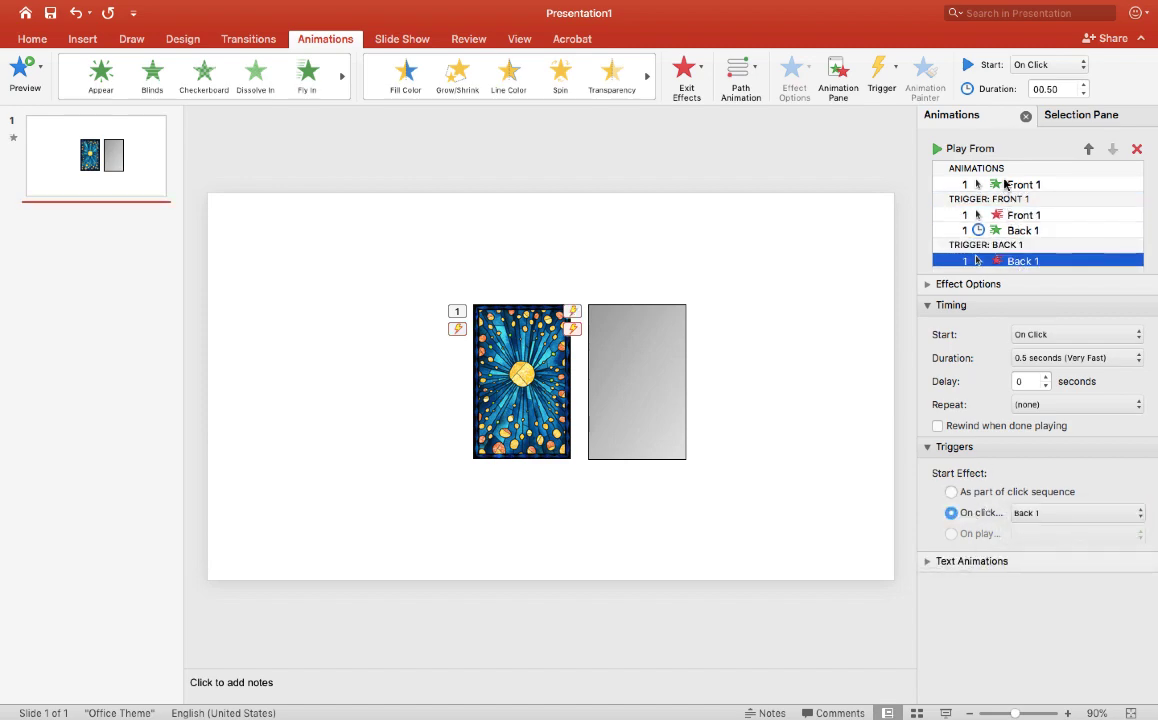
left_click_drag(1006, 184, 1025, 263)
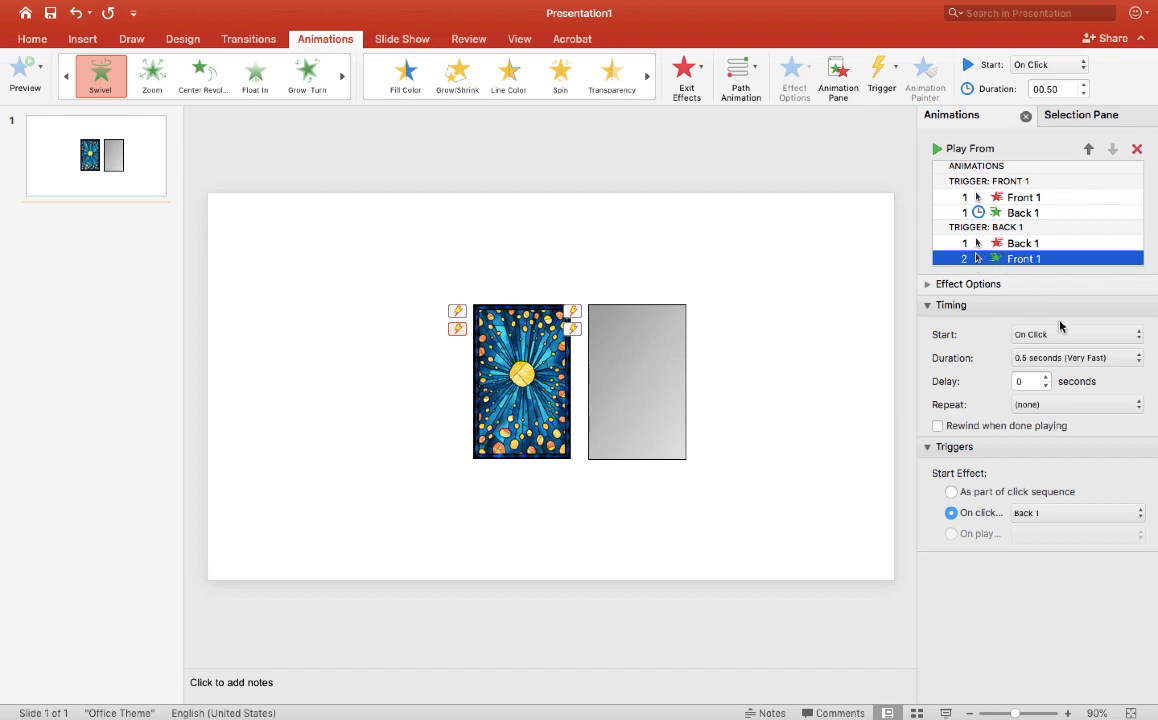
left_click(1112, 334)
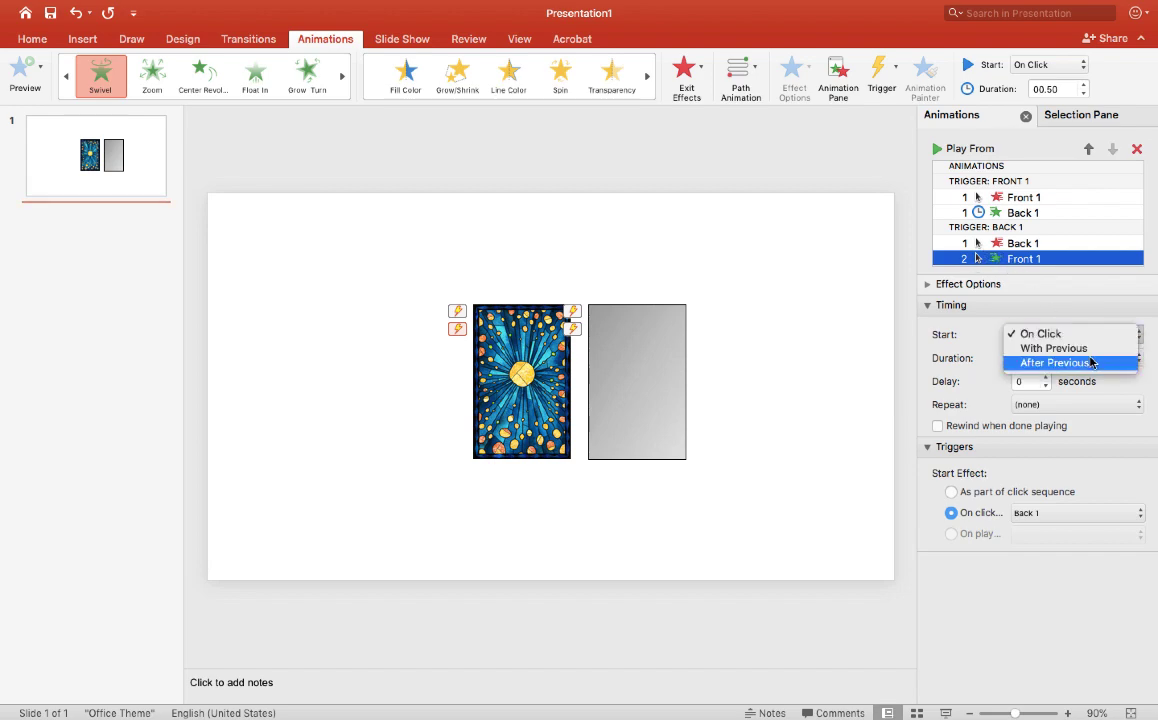
left_click(1092, 363)
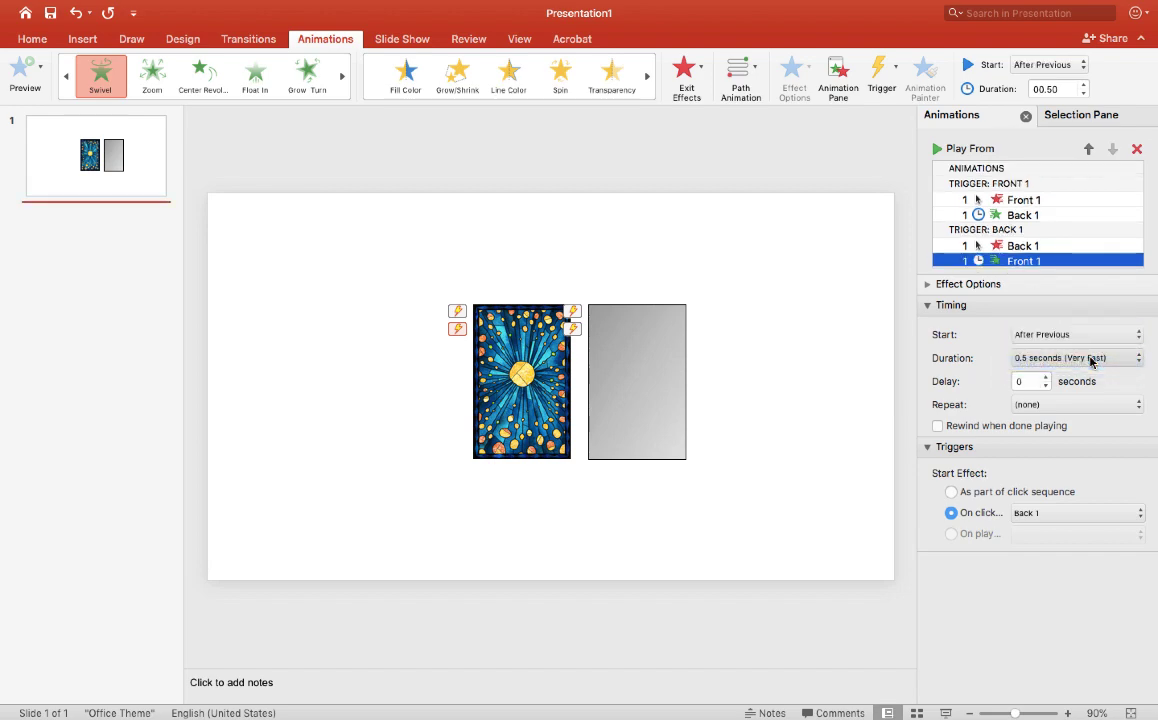
Drag the gray back-card rectangle over the front card image.
left_click(760, 388)
left_click(664, 373)
left_click_drag(664, 373, 558, 362)
Center the gray card and the picture on each other with Align Center.
left_click(409, 235)
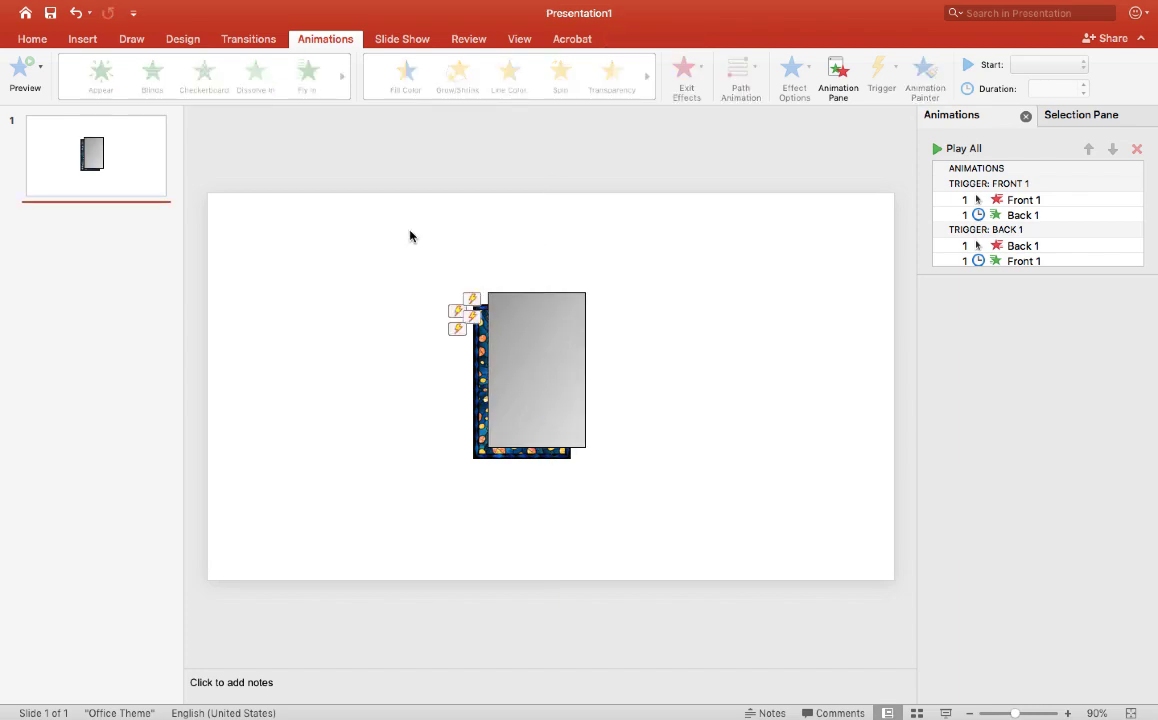
left_click_drag(409, 235, 698, 517)
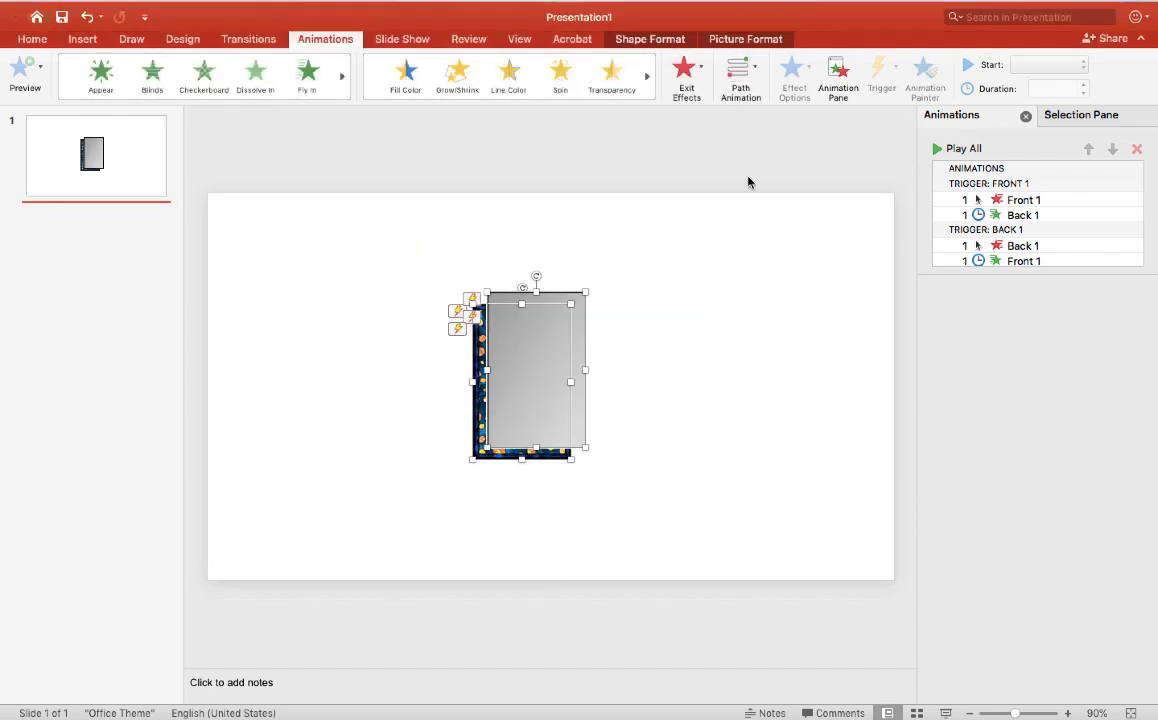
left_click(746, 39)
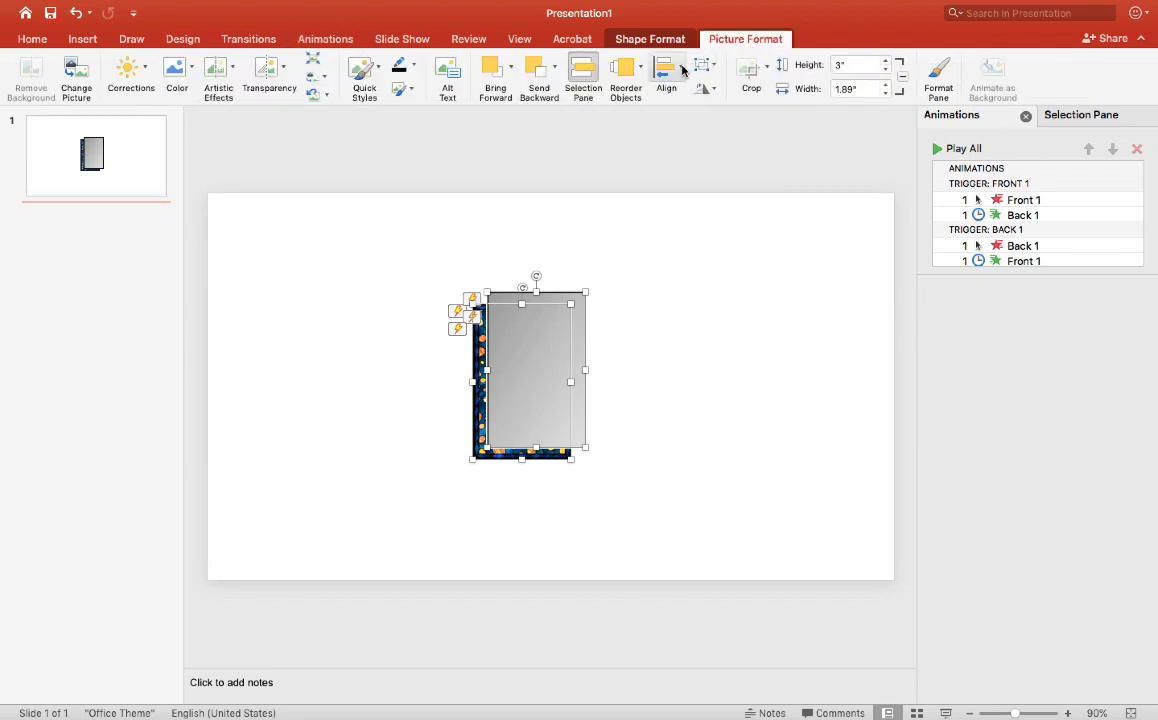
left_click(682, 68)
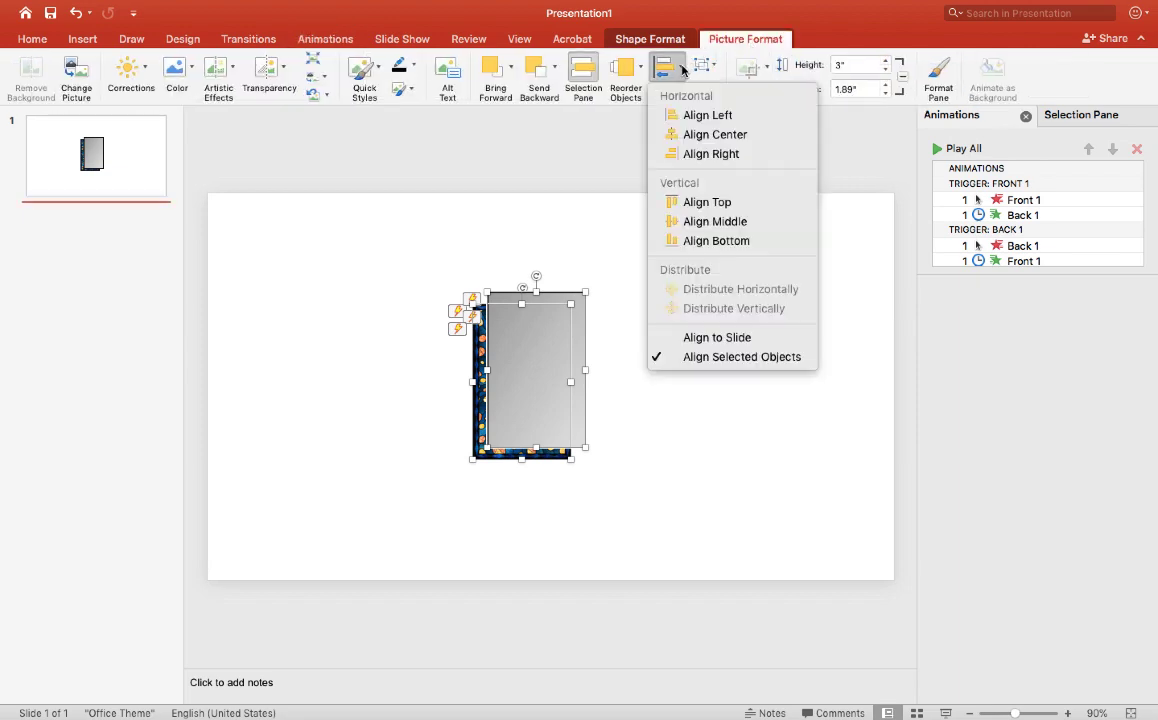
left_click(716, 135)
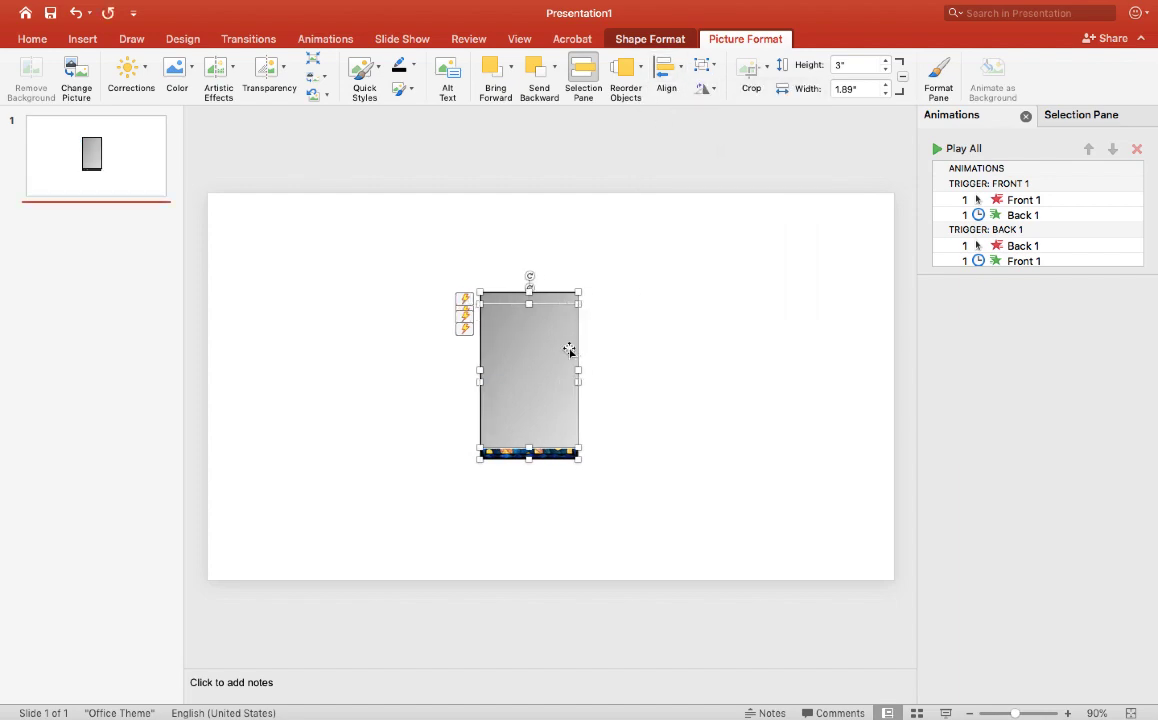
Nudge the picture and gradient card down so the card fully covers the picture, then select both.
left_click_drag(561, 352, 561, 369)
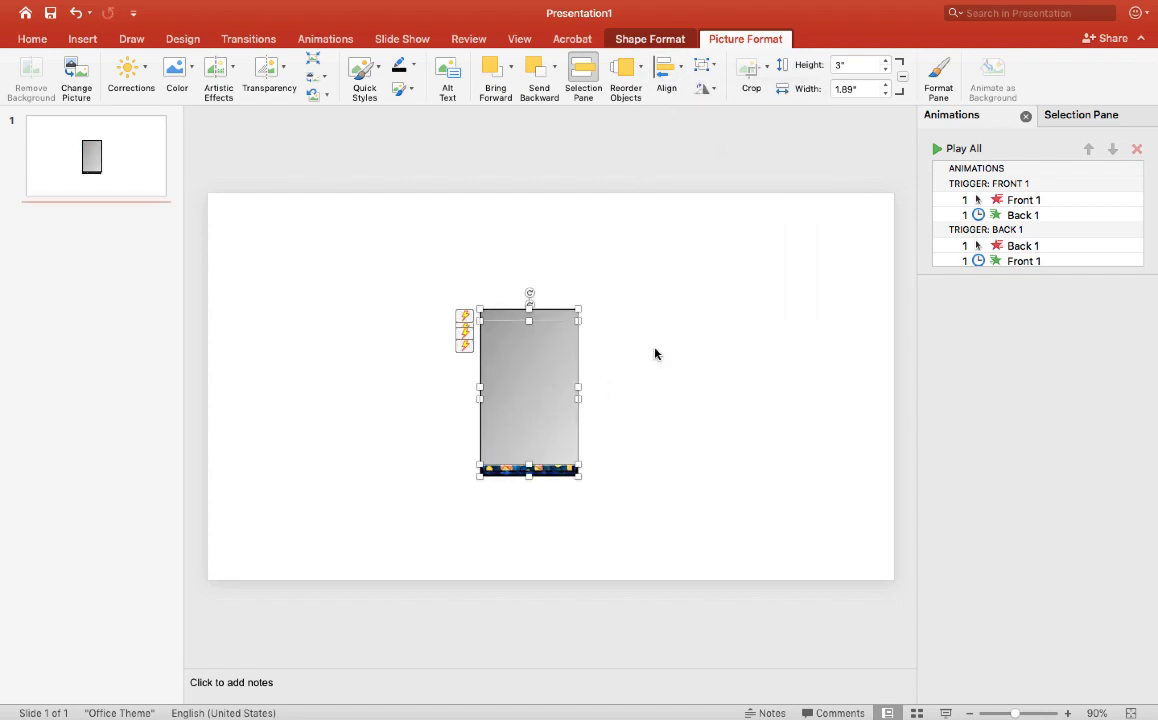
left_click(527, 369)
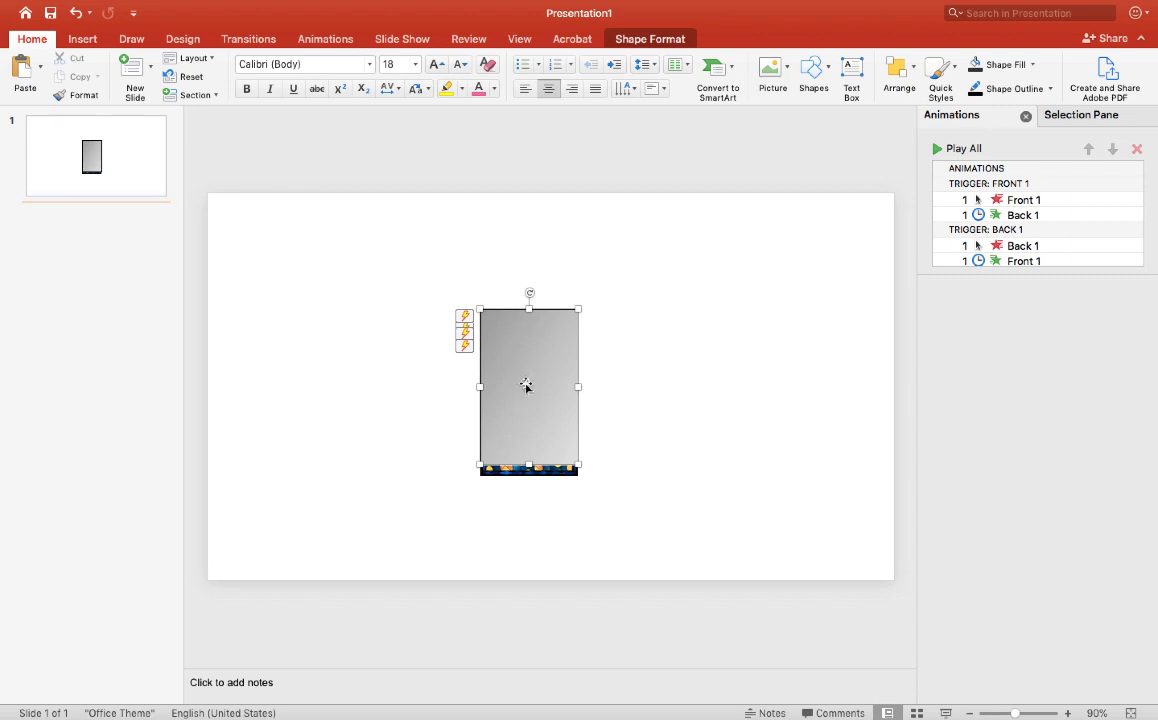
mouse_move(517, 346)
left_mouse_down()
mouse_move(514, 367)
mouse_move(517, 357)
left_mouse_up()
left_click(455, 292)
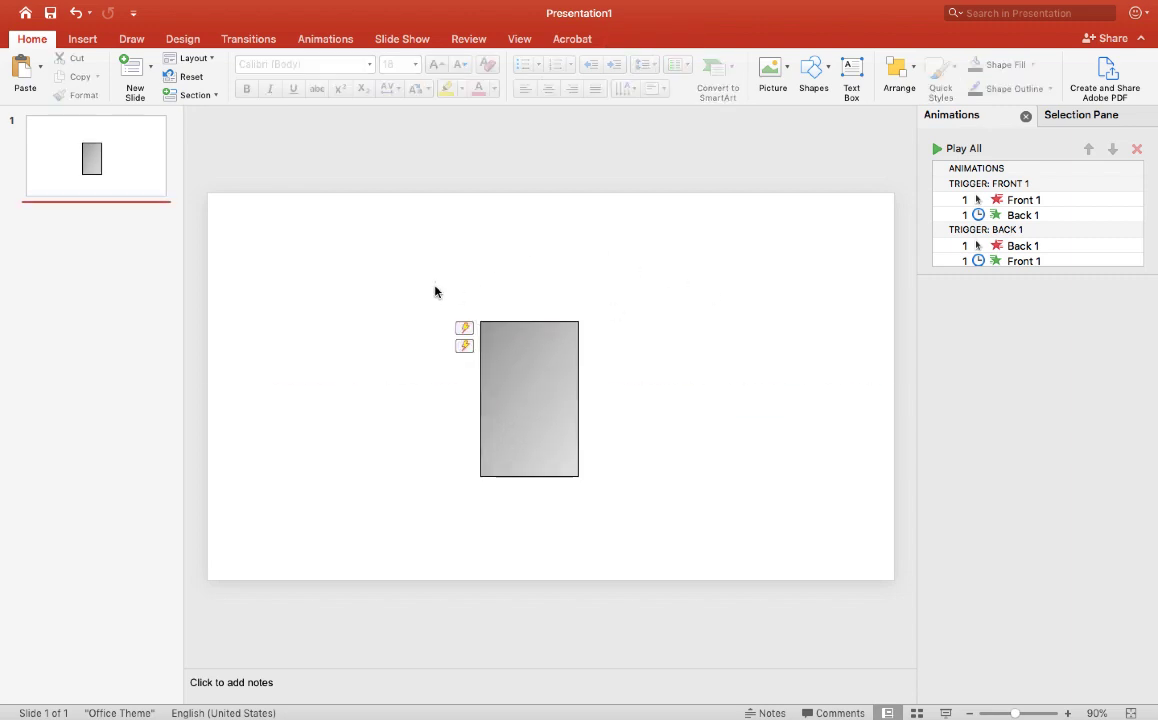
left_click_drag(435, 315, 664, 532)
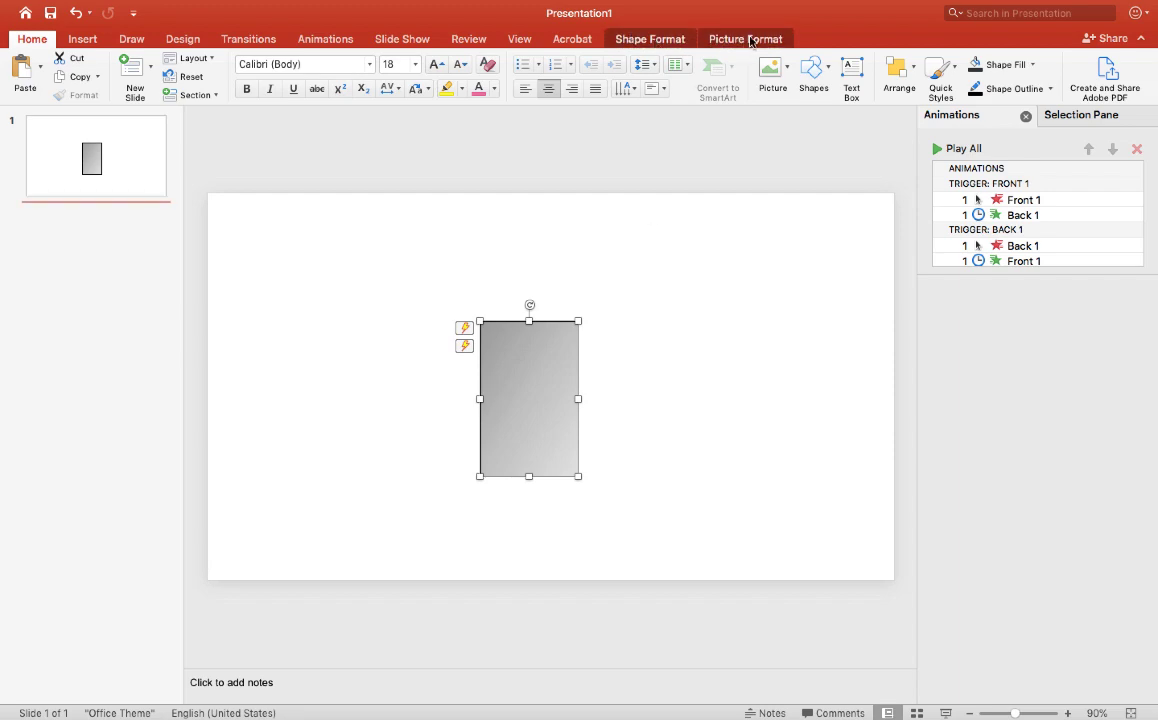
left_click(911, 68)
mouse_move(979, 366)
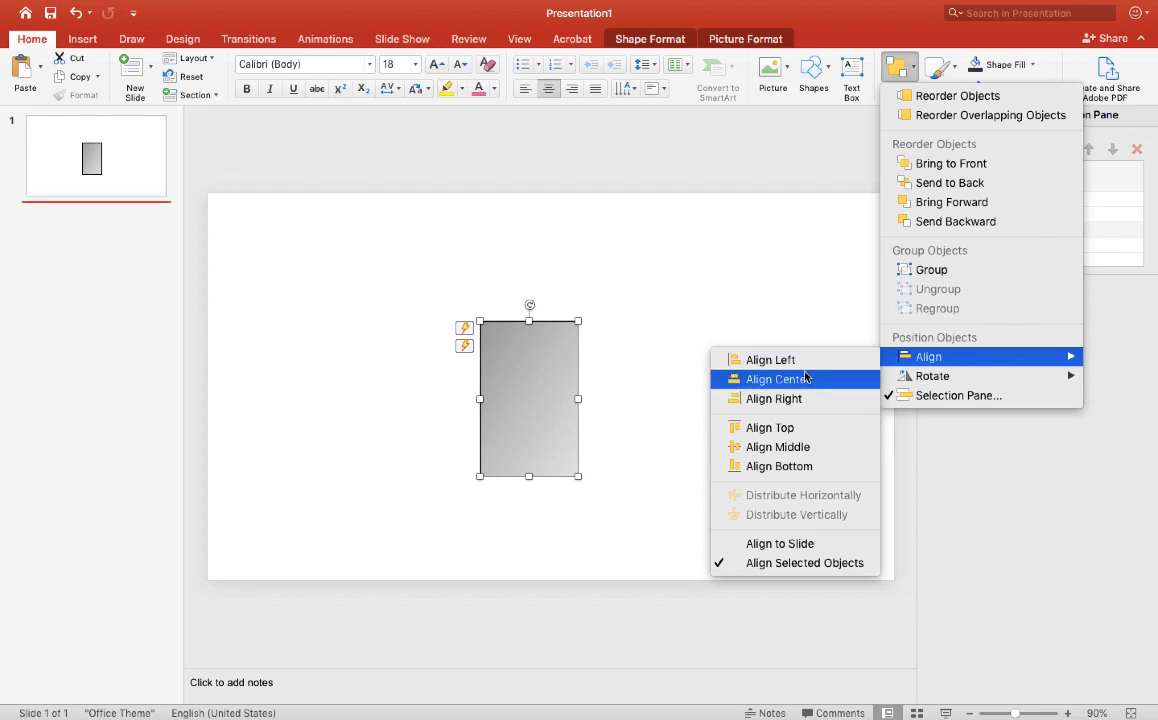
left_click(797, 450)
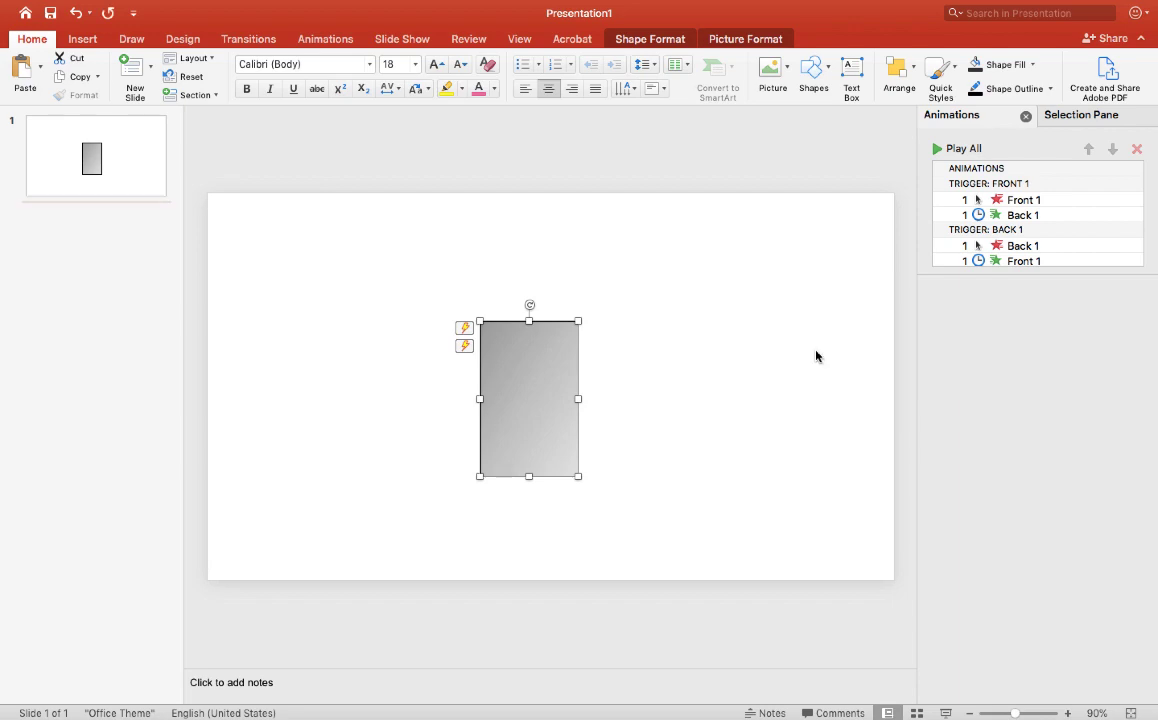
left_click(911, 75)
mouse_move(1012, 357)
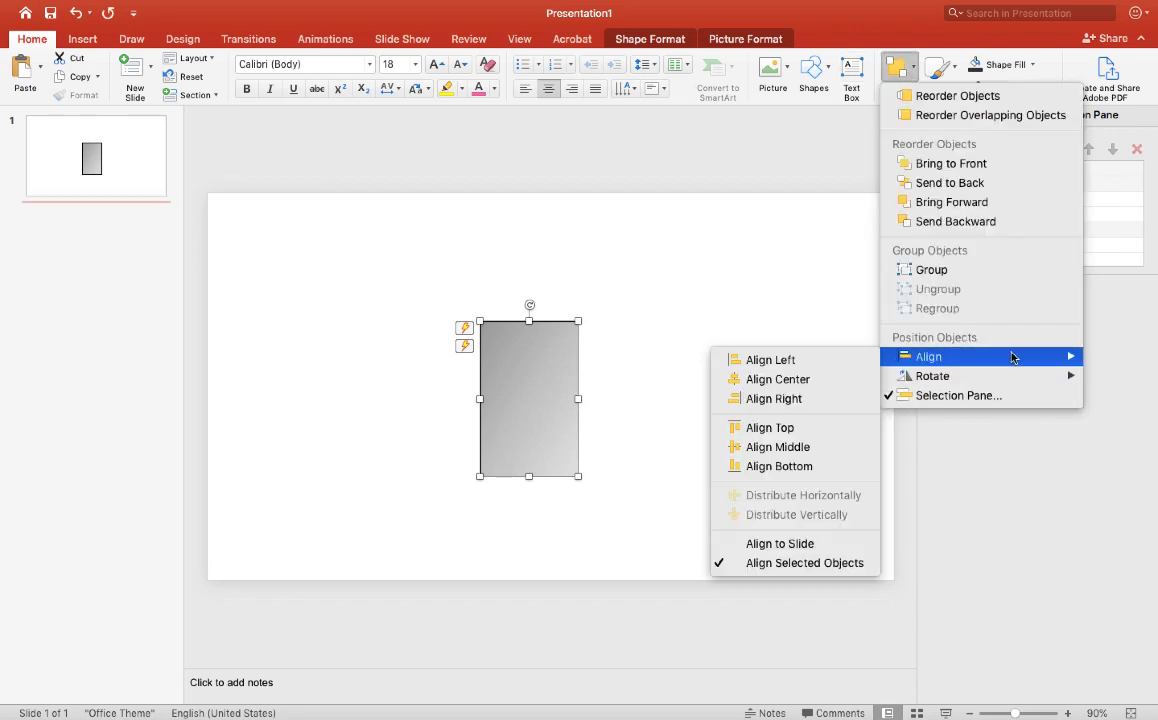
left_click(812, 387)
left_click(670, 395)
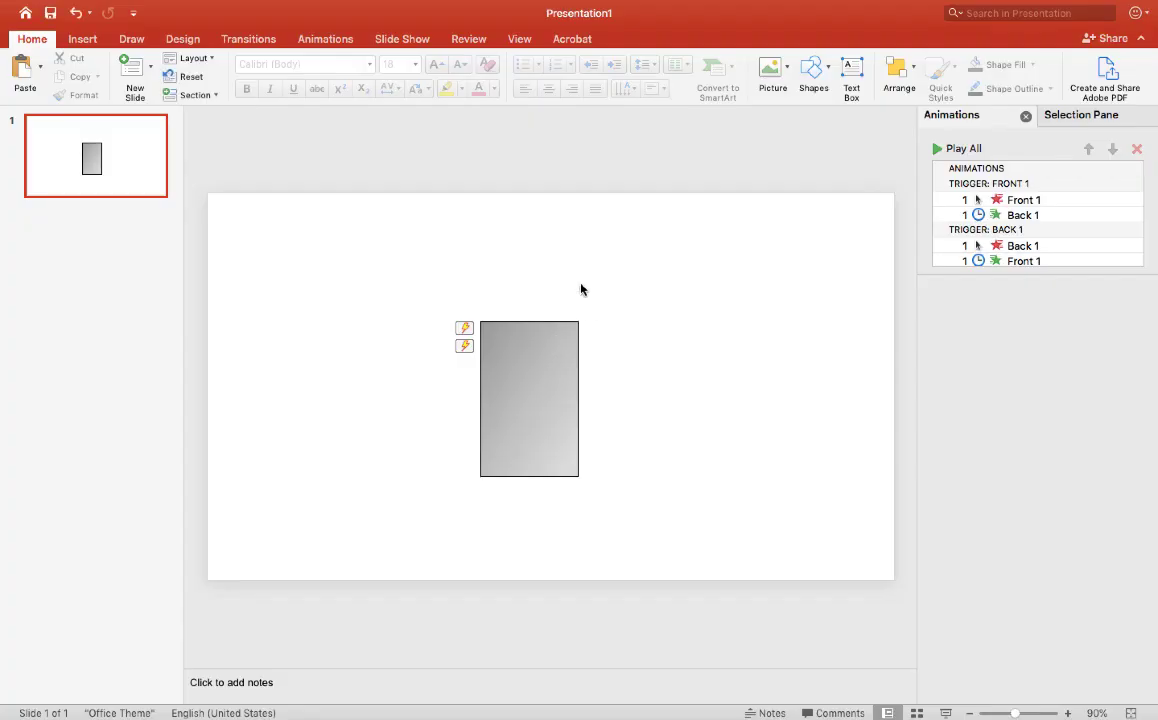
Give the card stack an Outer drop shadow preset from Picture Effects.
left_click_drag(434, 256, 654, 535)
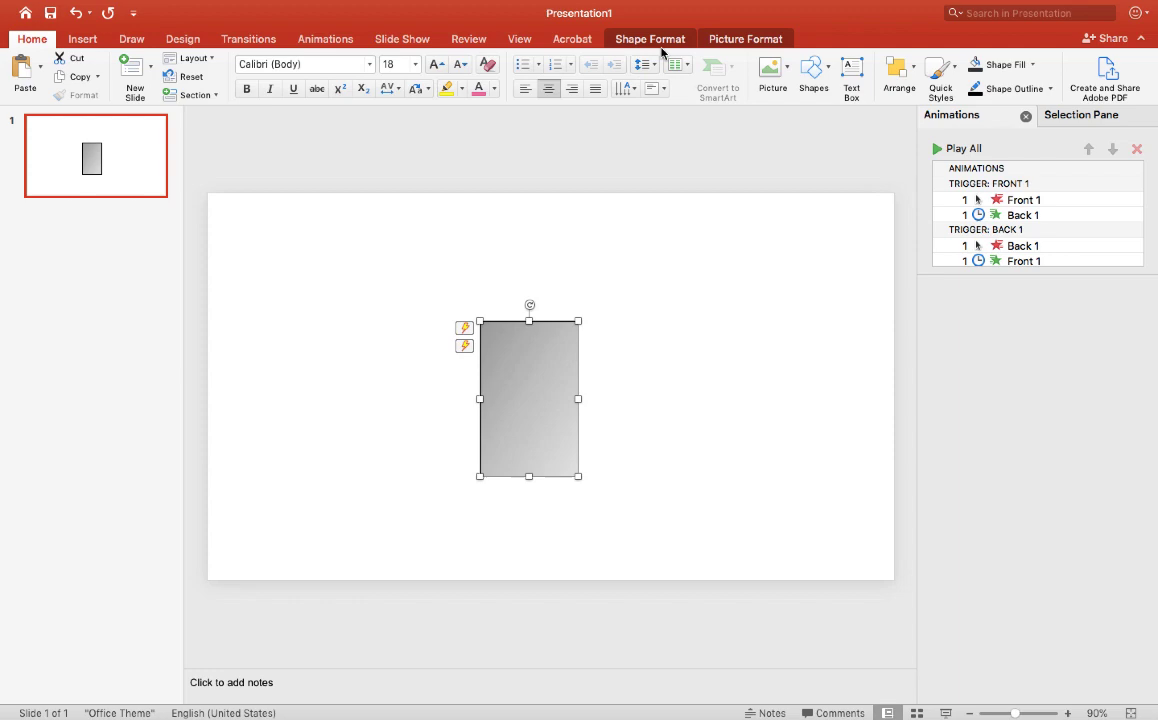
left_click(740, 41)
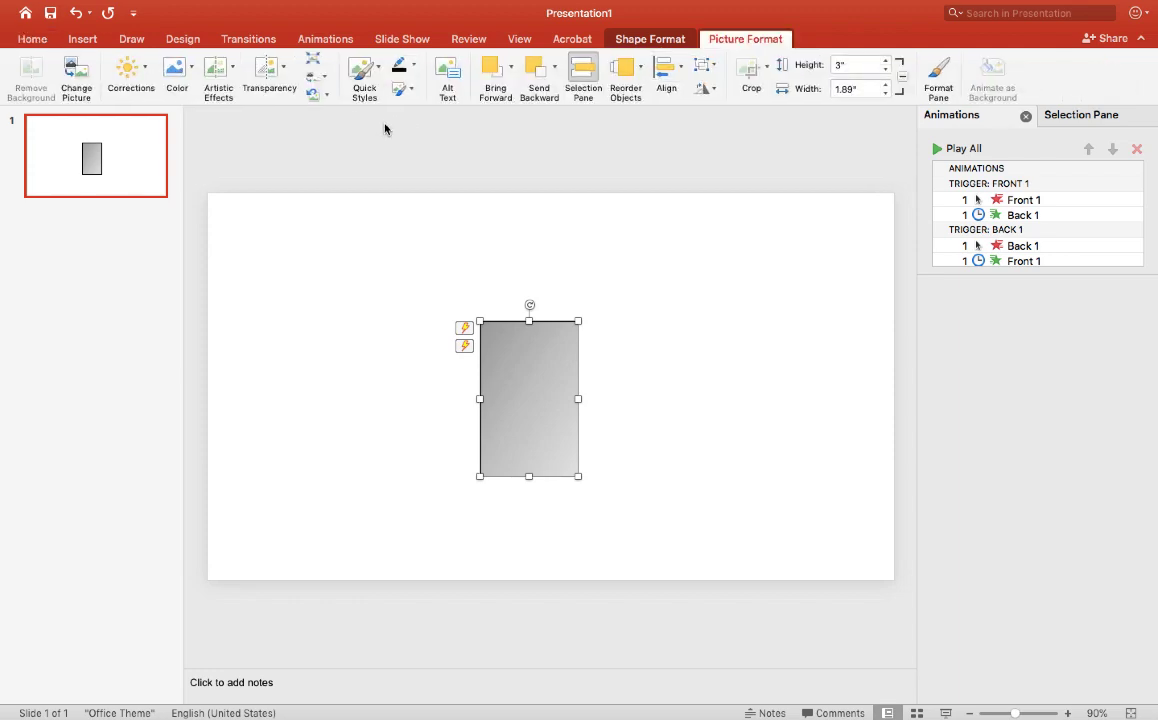
left_click(400, 89)
mouse_move(431, 150)
left_click(552, 252)
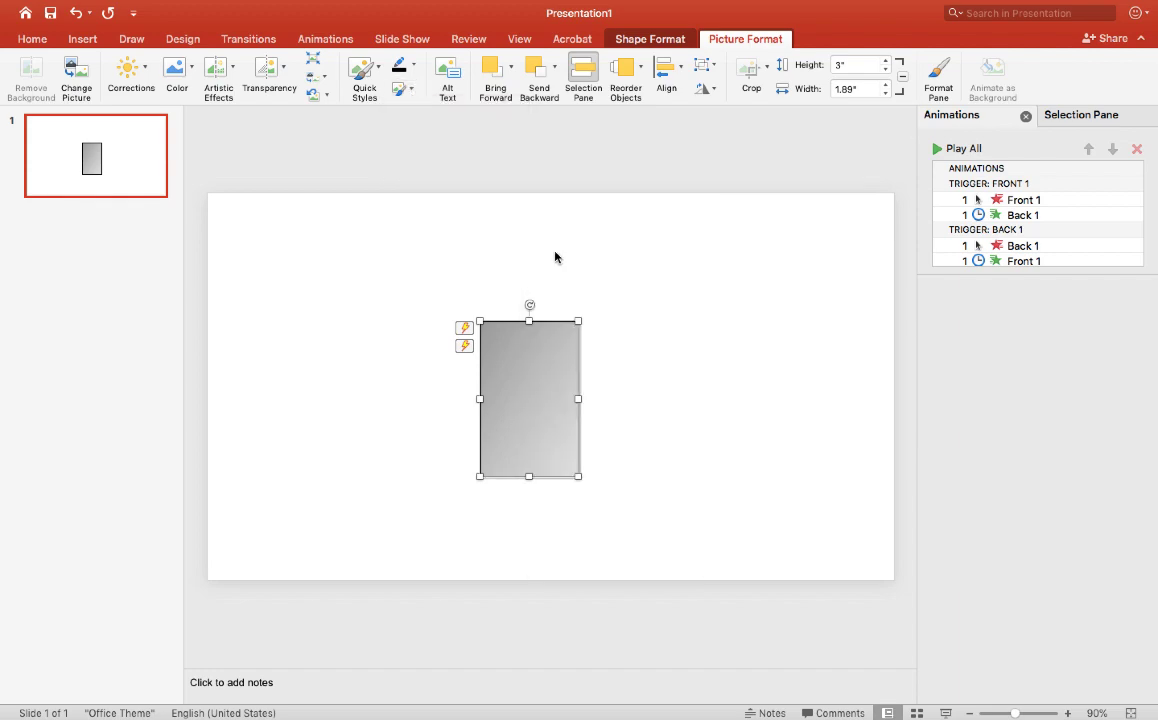
Move the whole card stack to the slide's top-left corner.
left_click(659, 399)
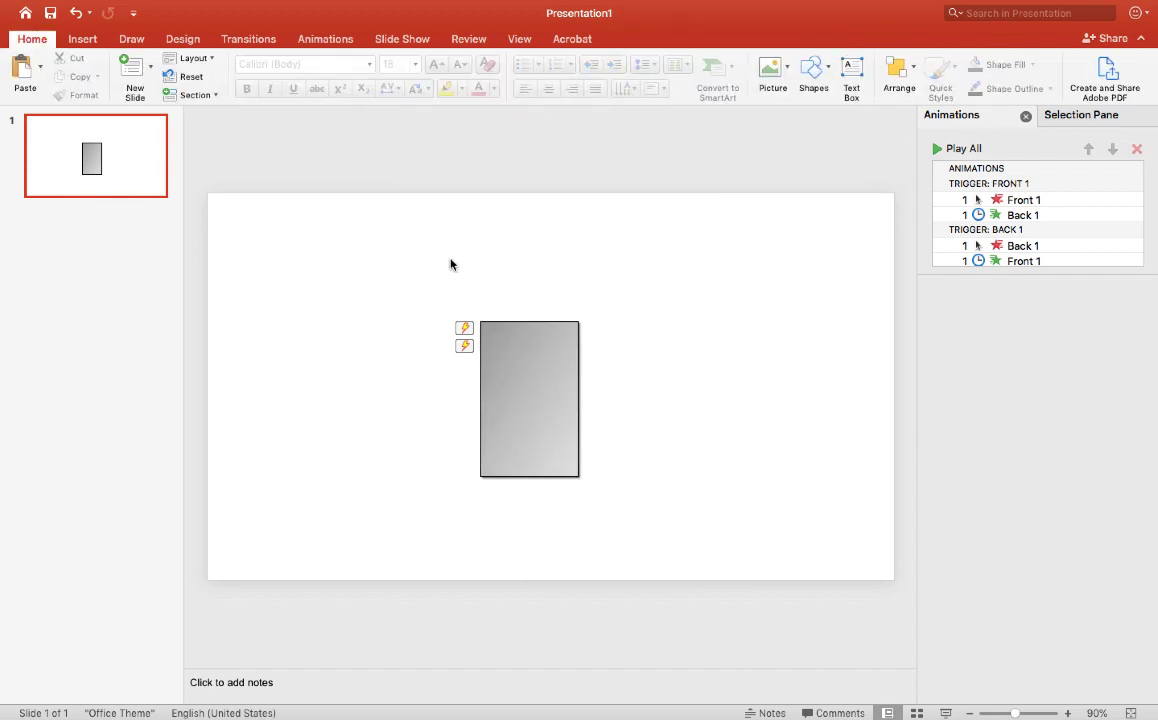
left_click_drag(449, 263, 627, 568)
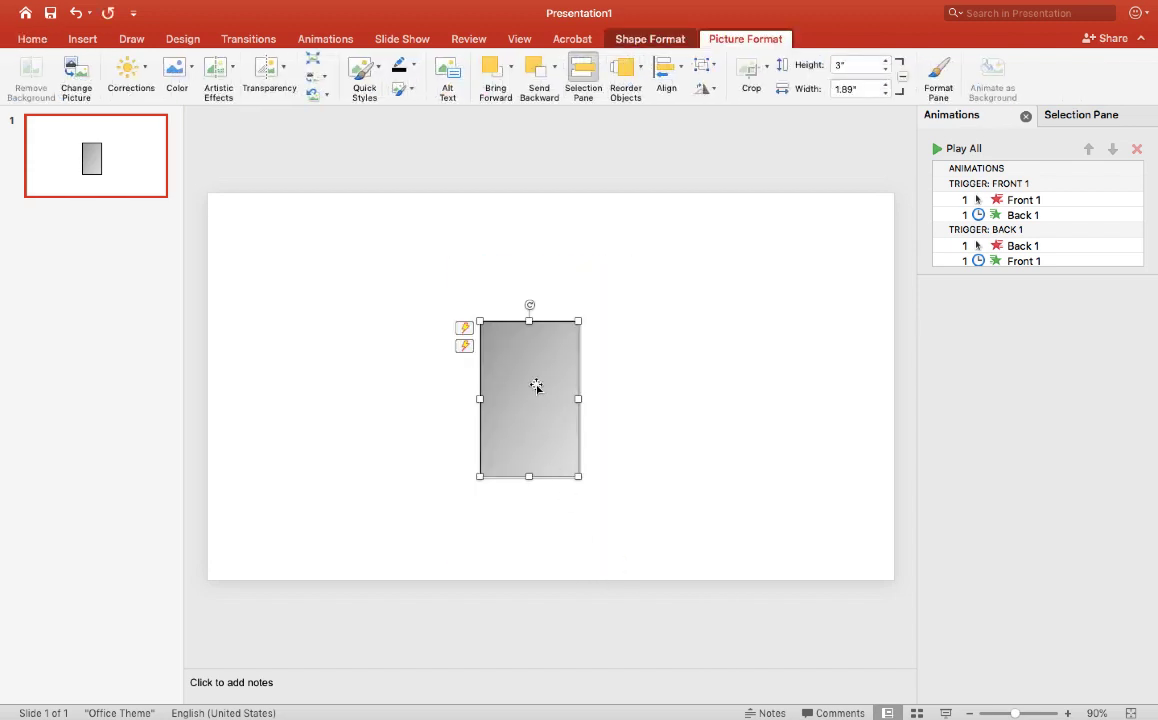
left_click_drag(536, 385, 348, 298)
Copy the card stack and paste three copies in a row to its right.
right_click(348, 298)
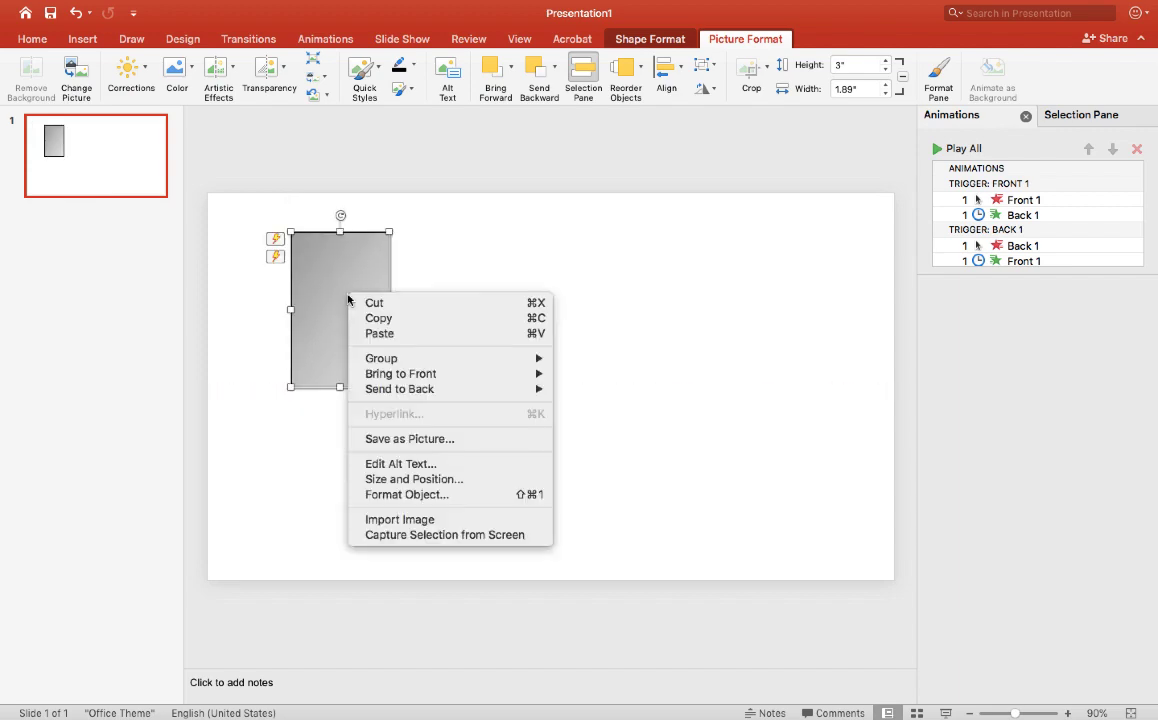
left_click(378, 318)
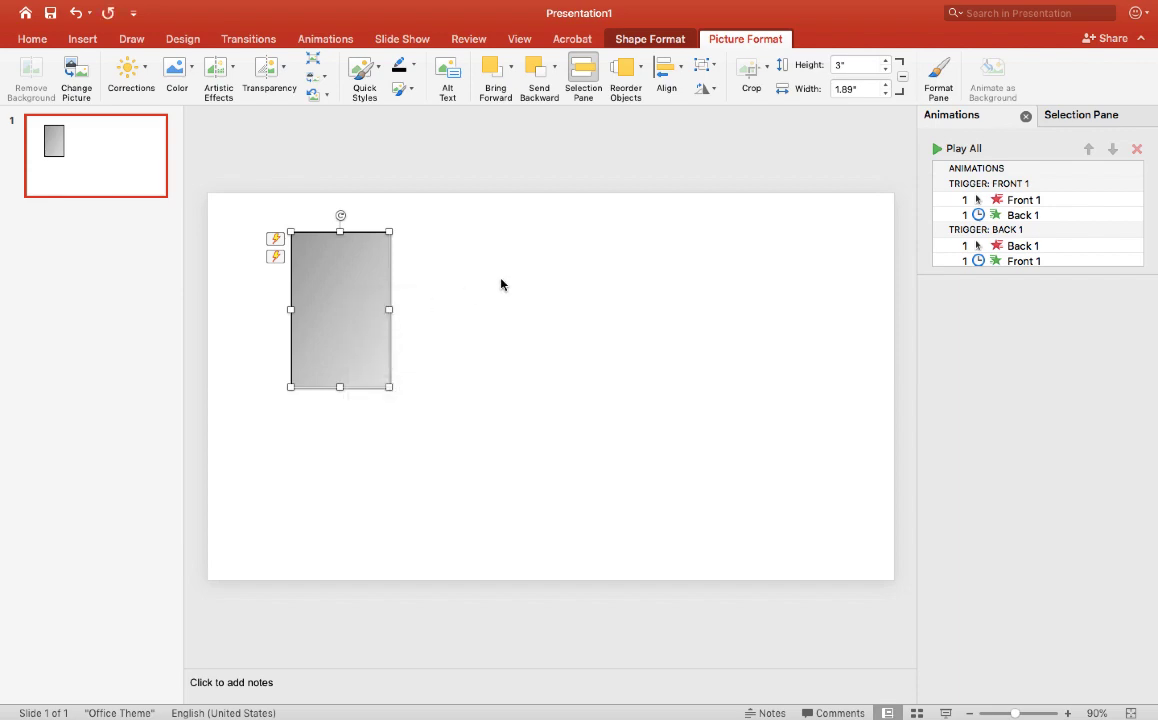
key("super+v")
left_click_drag(349, 323, 490, 321)
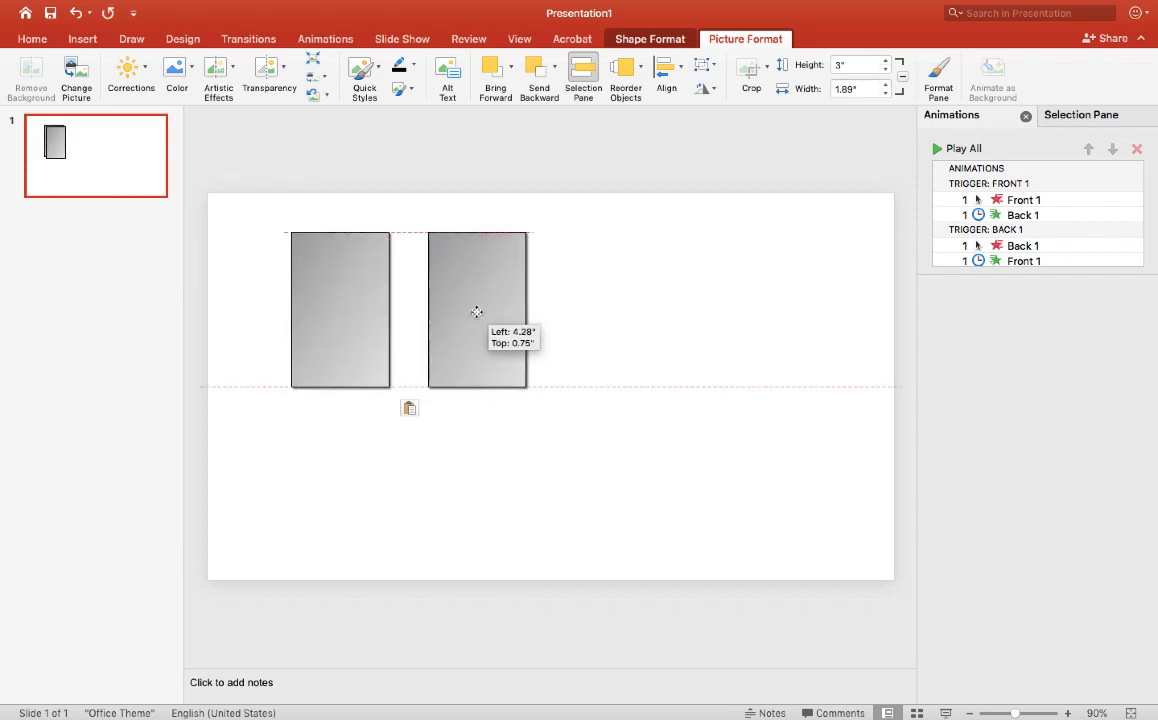
left_click_drag(477, 312, 477, 312)
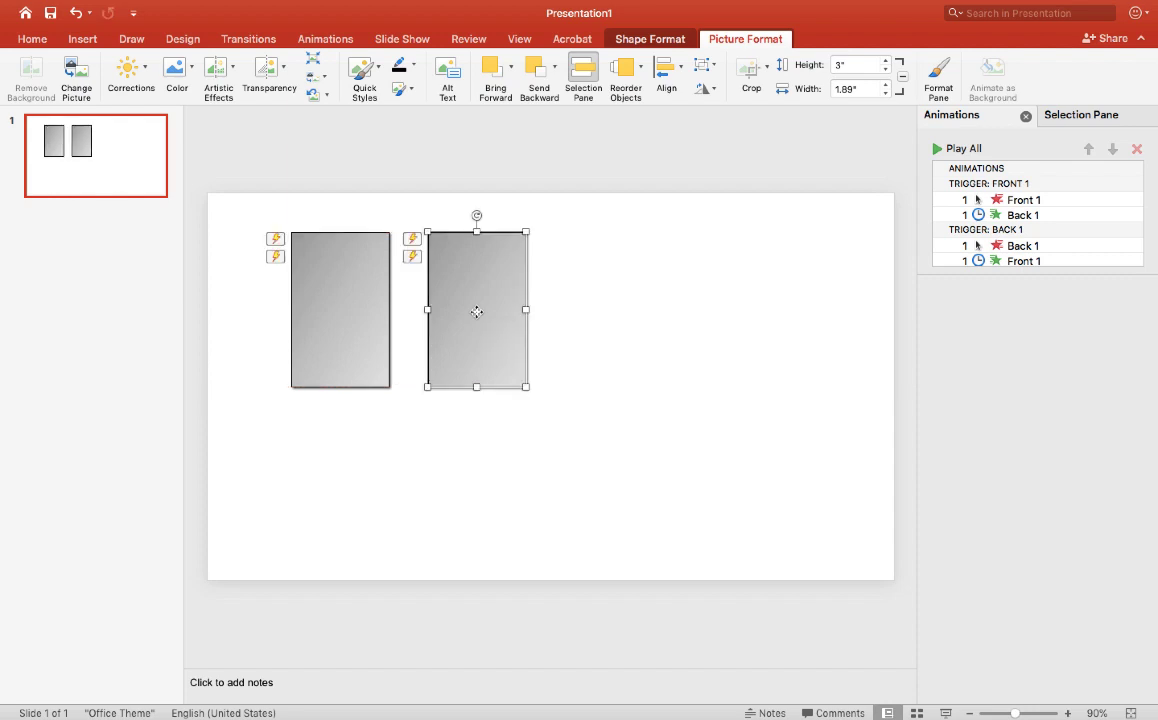
key("super+v")
left_click_drag(349, 323, 612, 313)
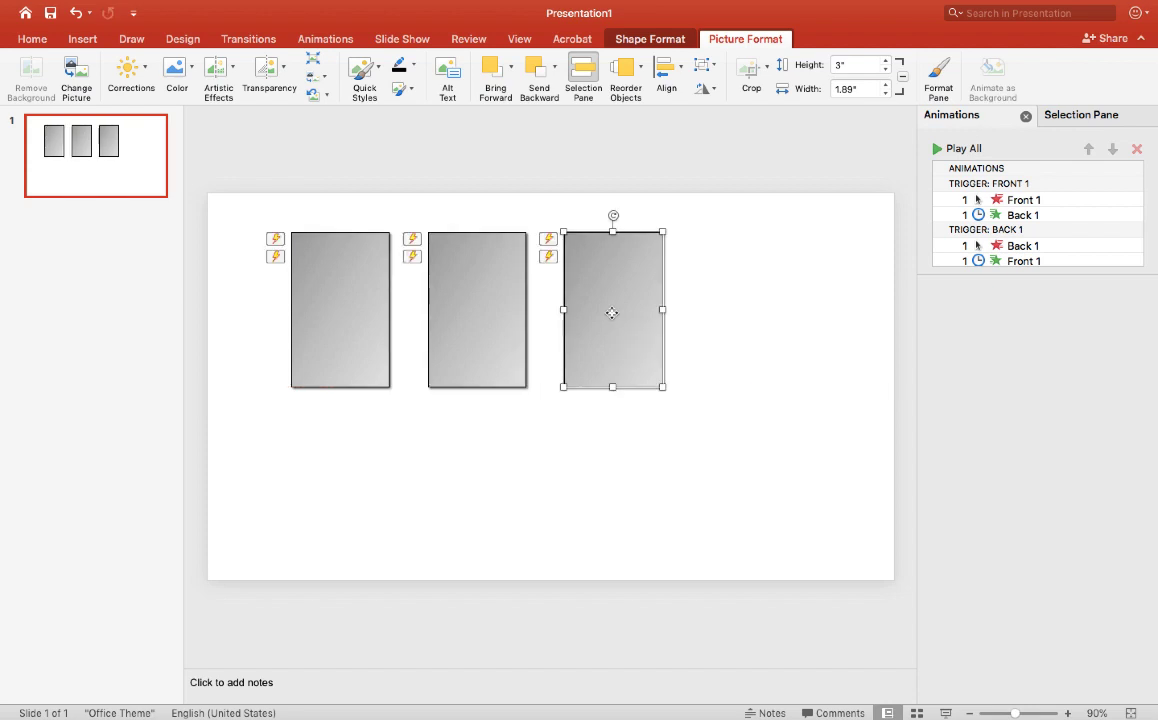
key("super+v")
left_click_drag(336, 339, 742, 329)
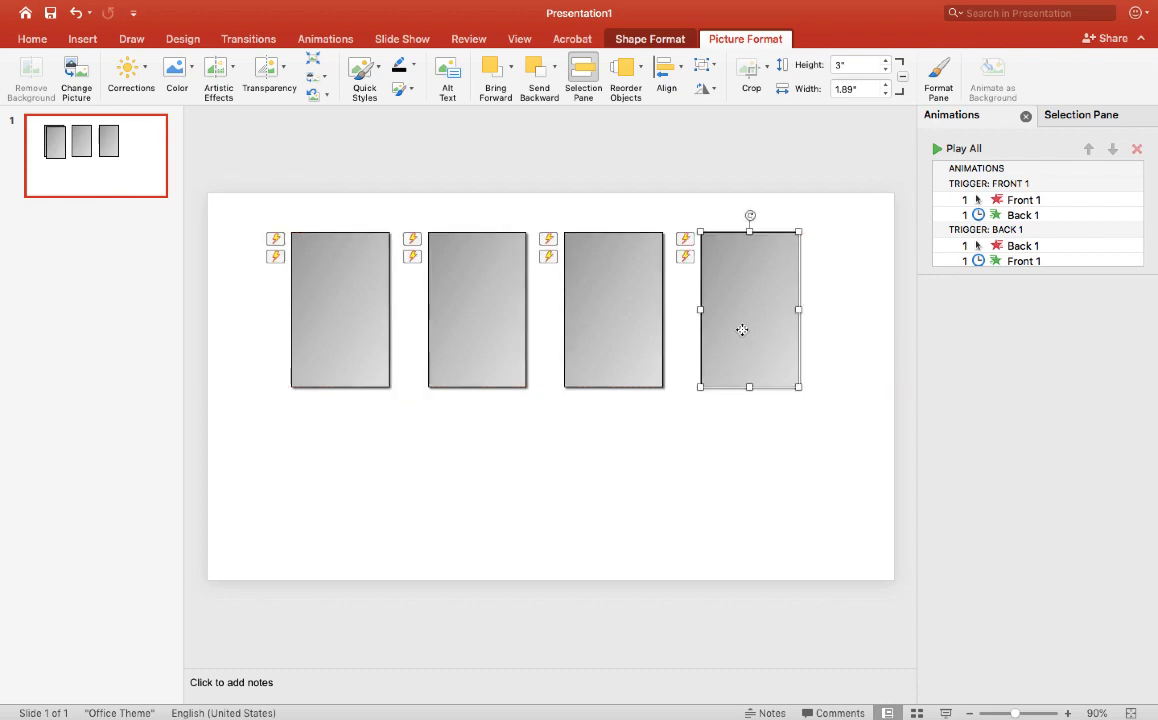
left_click(837, 497)
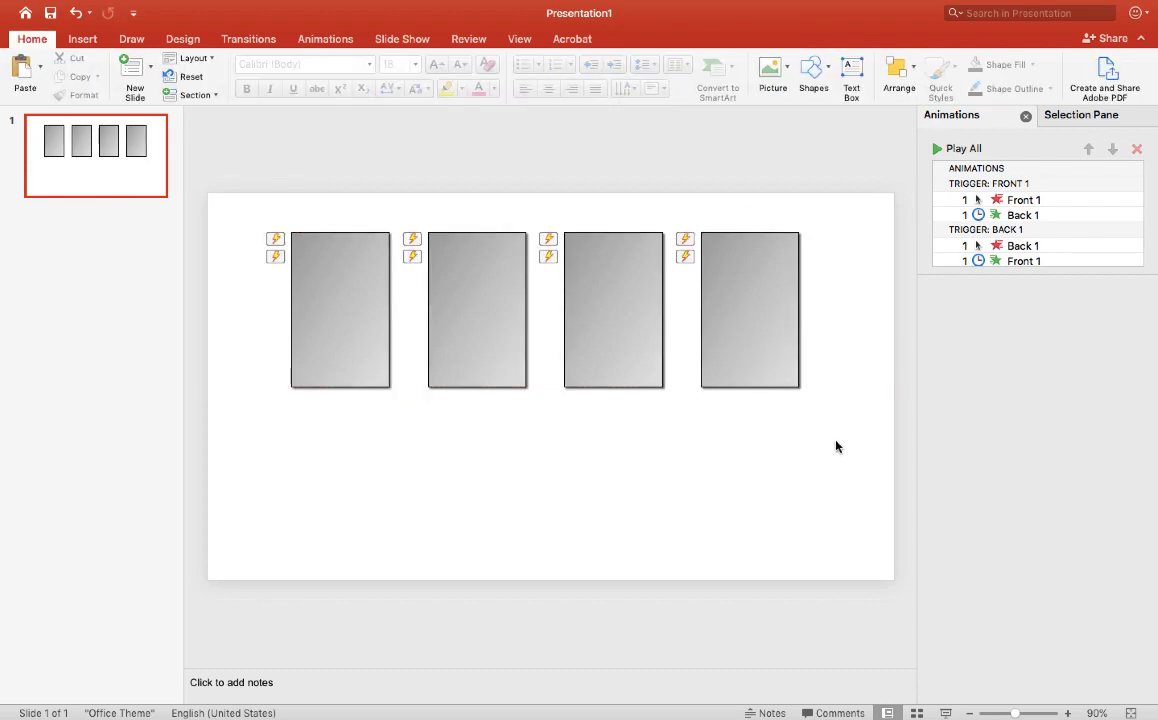
left_click_drag(836, 440, 259, 195)
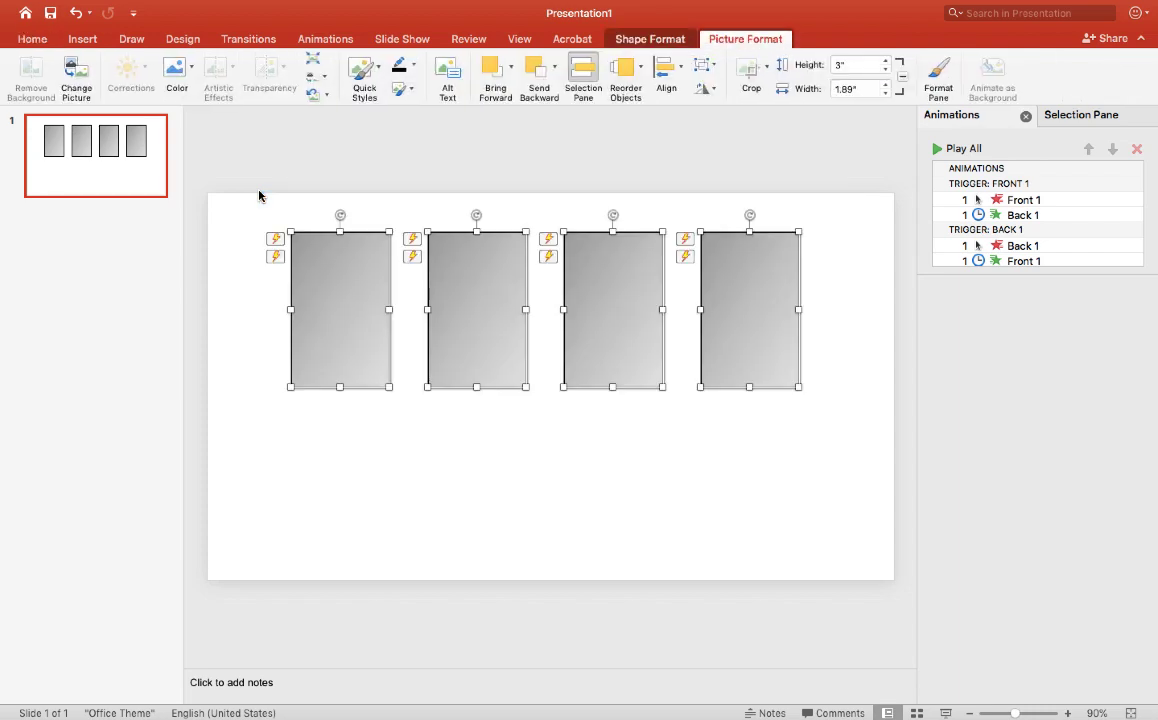
Paste the four cards below as a second row, then nudge all eight cards slightly up.
key("super+v")
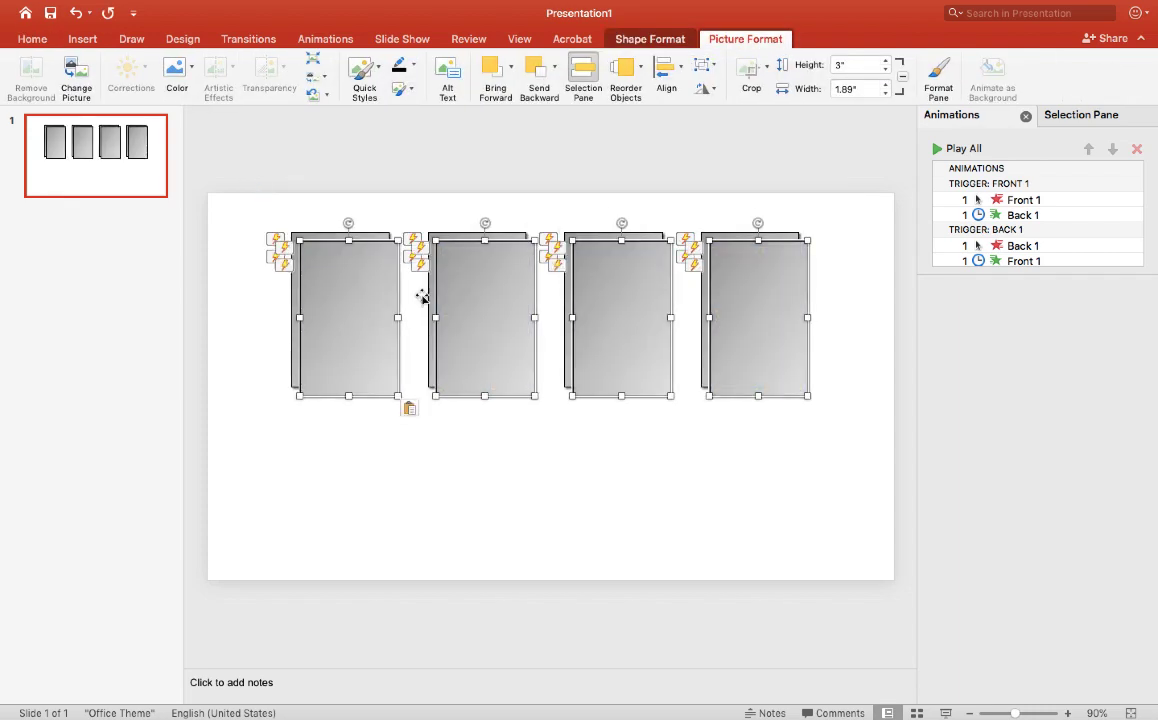
left_click_drag(496, 292, 486, 455)
left_click(253, 171)
left_click_drag(250, 165, 892, 613)
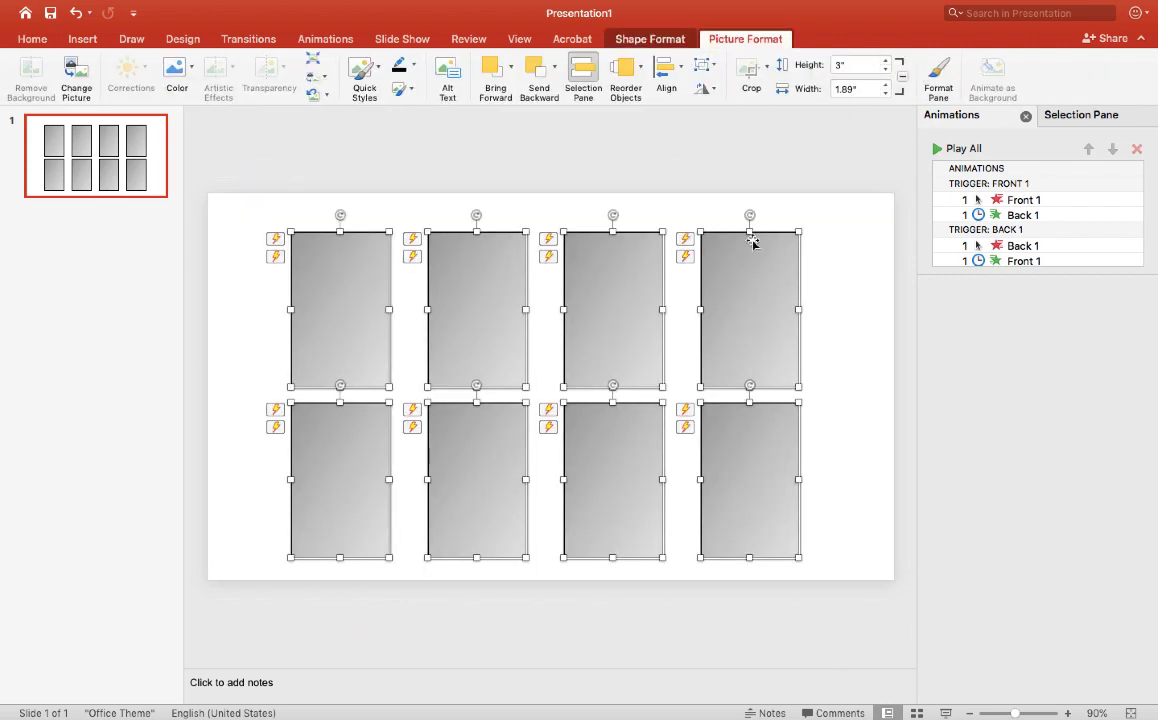
left_click_drag(747, 315, 746, 306)
left_click(873, 346)
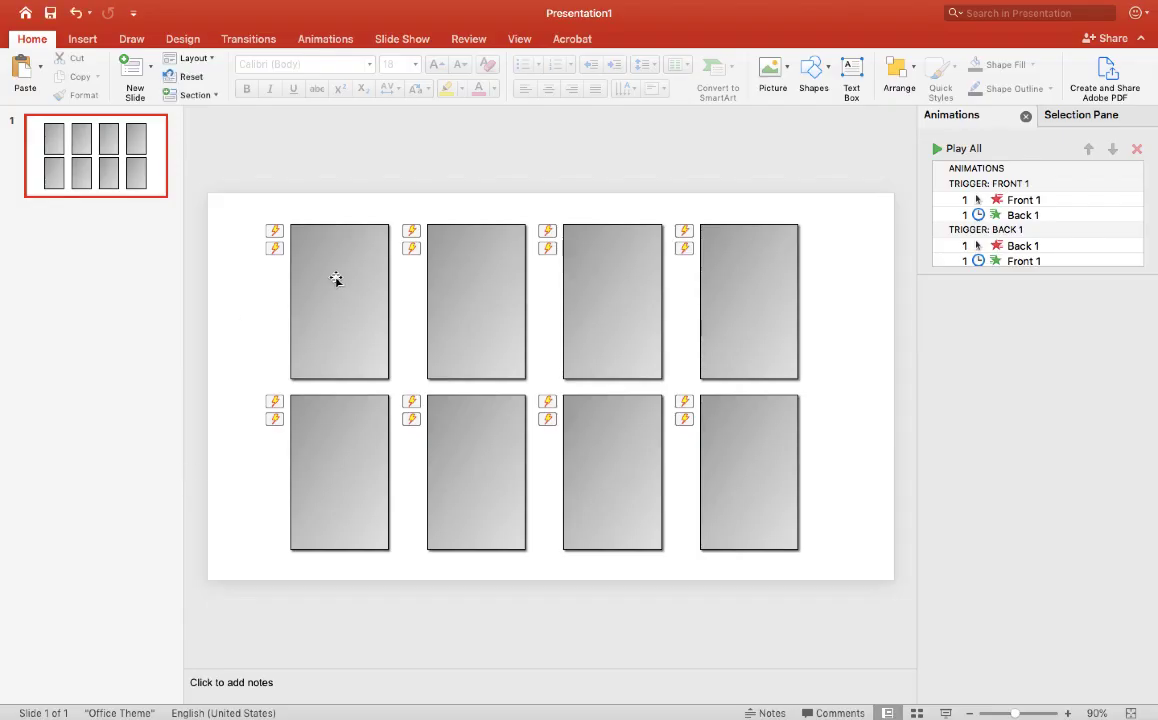
Type the question 'What time do you get up?' on the top-left card.
left_click(331, 284)
left_click(312, 266)
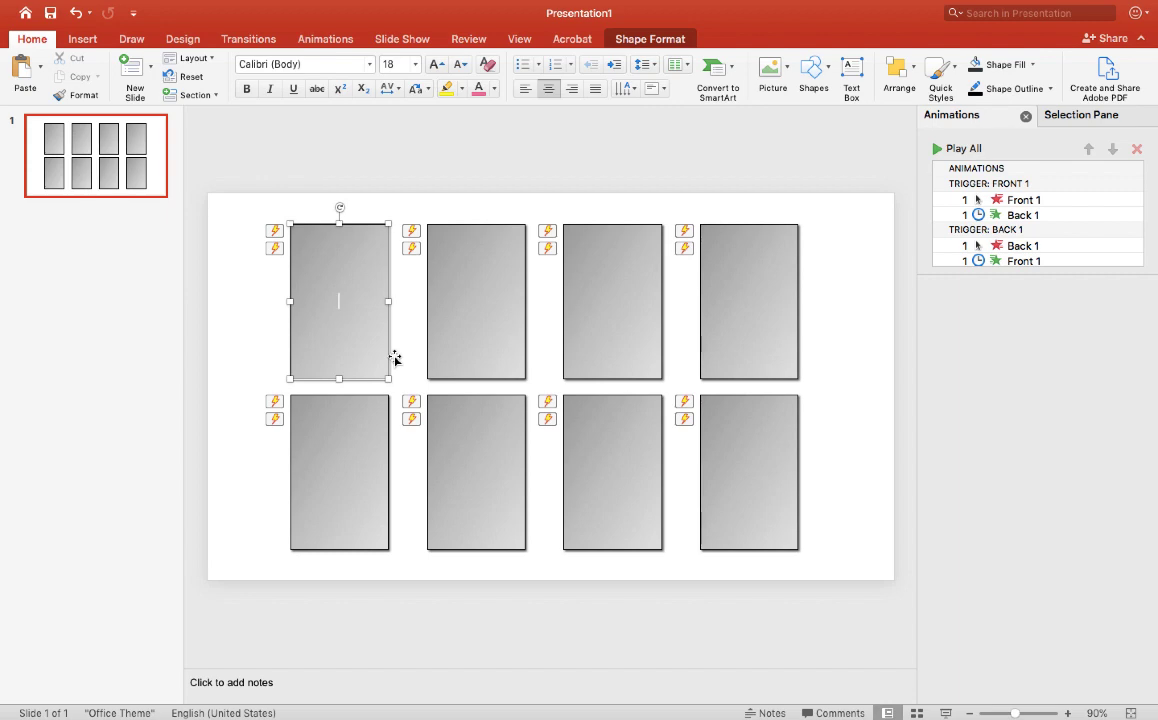
type("What i")
type("ime do you get up?")
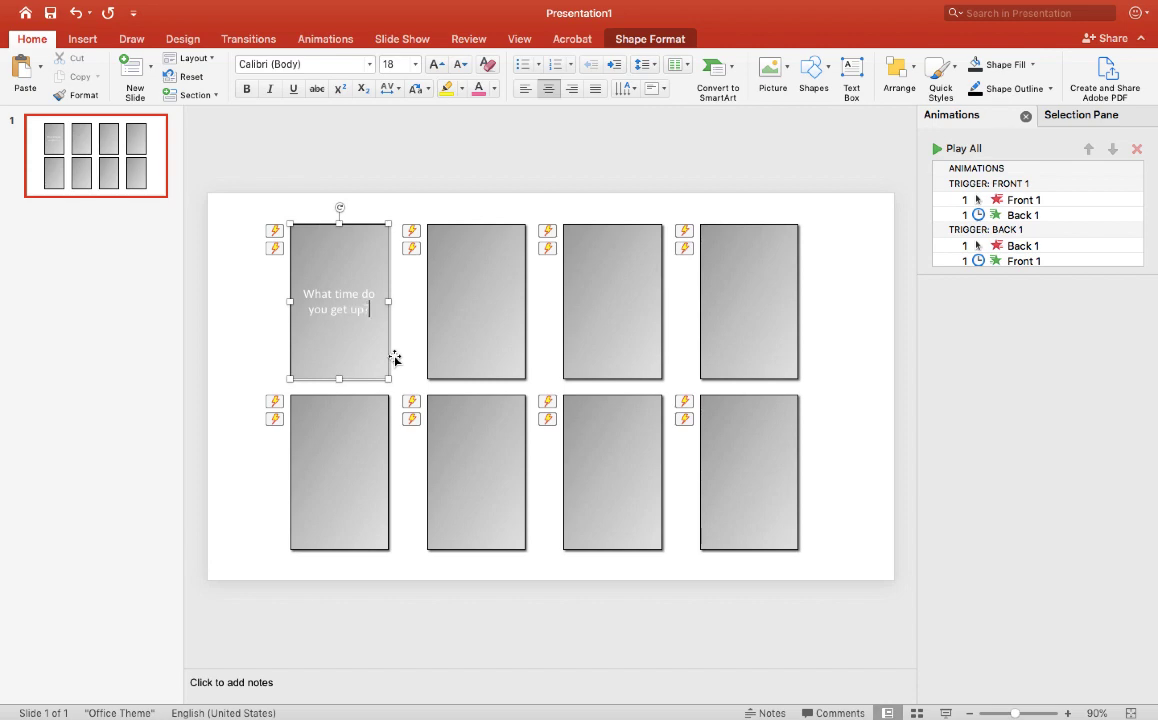
Begin the third card's answer with 'I get up at'.
left_click(608, 310)
left_click(612, 292)
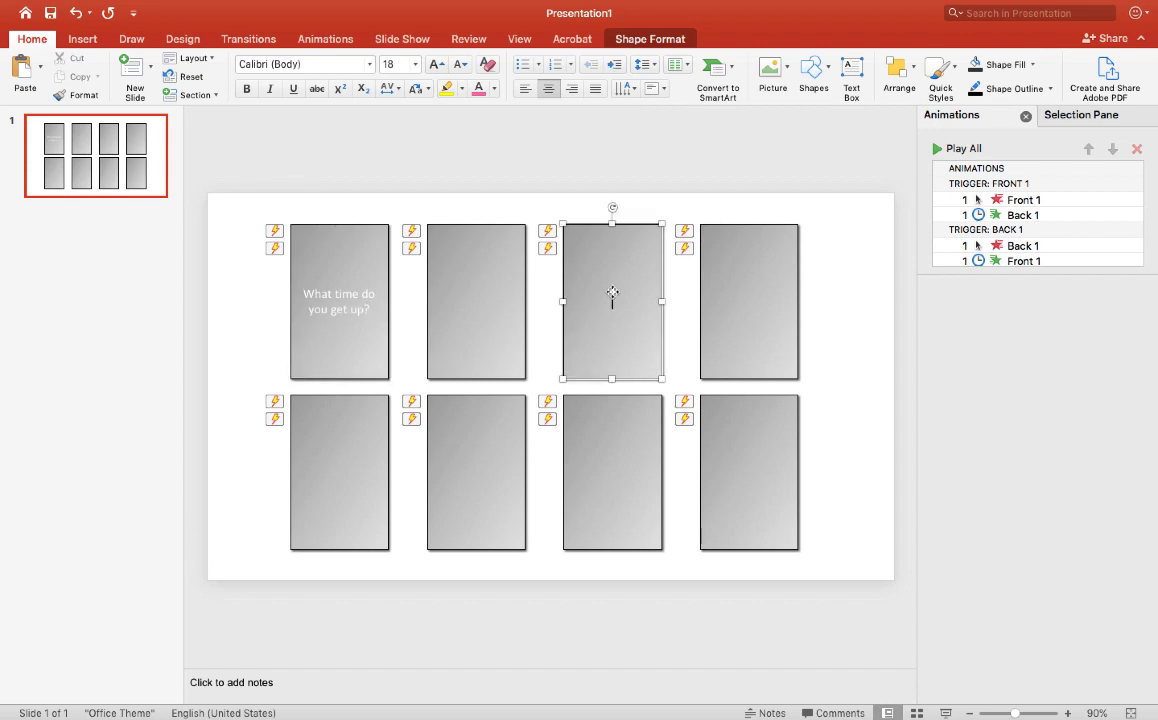
type("I get up")
type(" at")
type("...")
key("BackSpace")
Finish the third card's answer and make the first card's question 20 pt, bold and black.
type(")")
left_click(336, 292)
triple_click(339, 299)
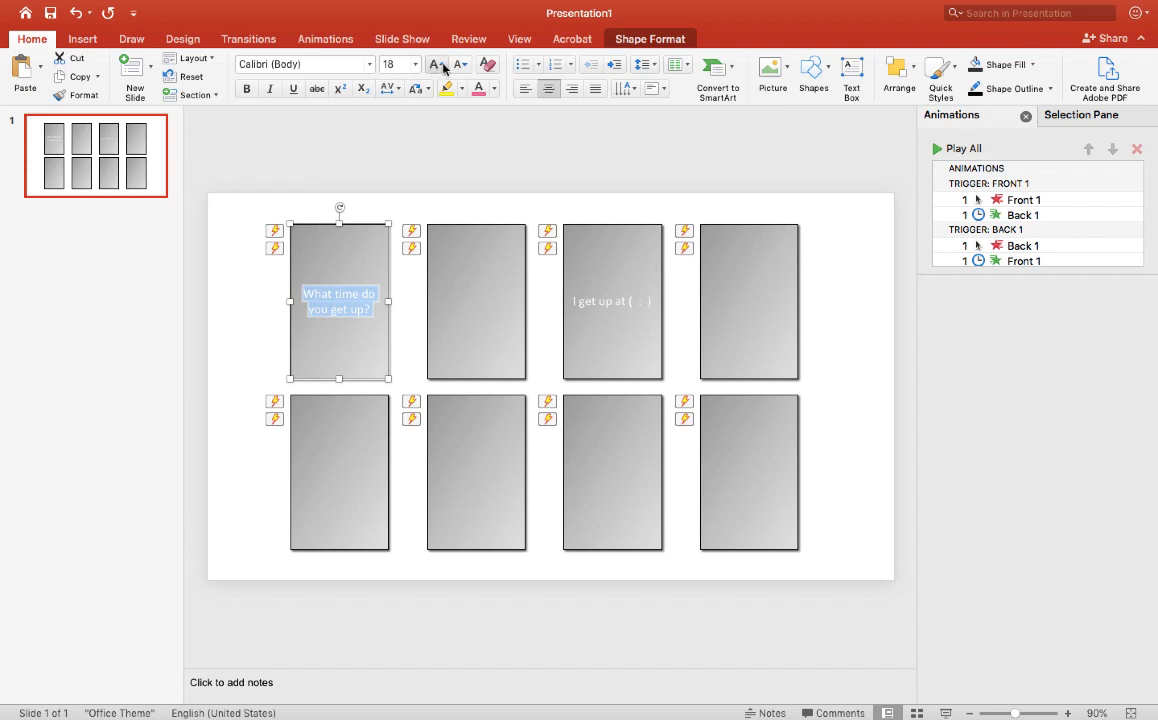
left_click(558, 300)
triple_click(558, 302)
left_click(334, 298)
triple_click(334, 300)
left_click(435, 66)
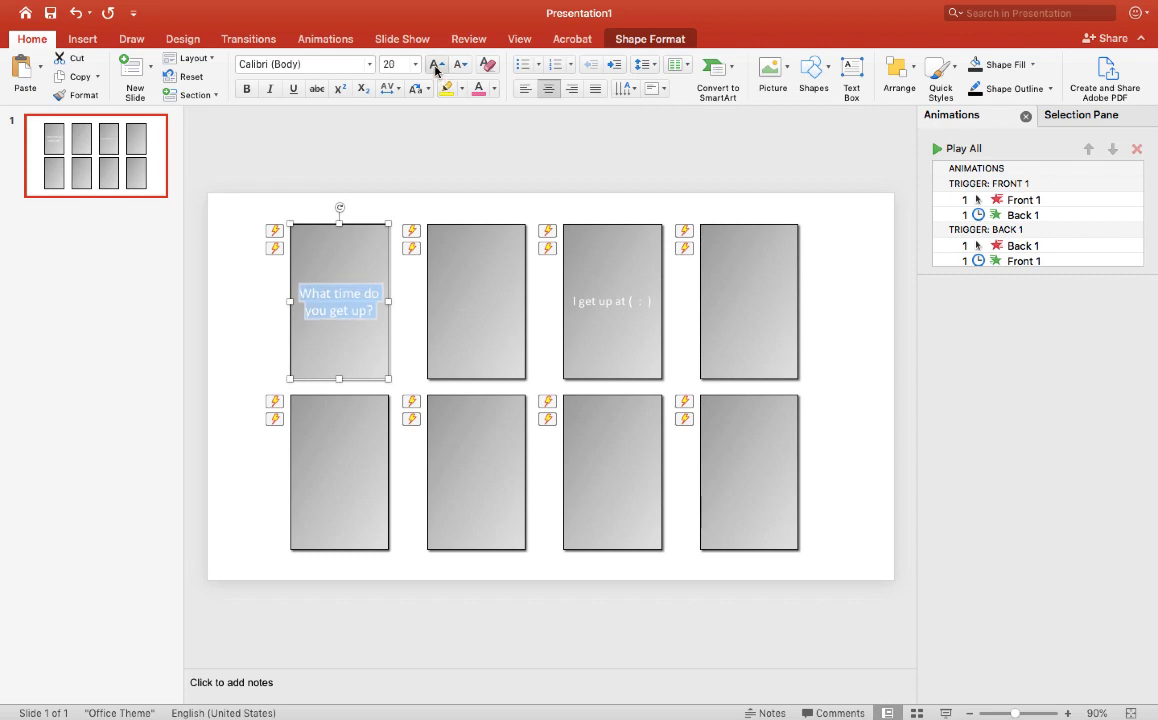
left_click(246, 89)
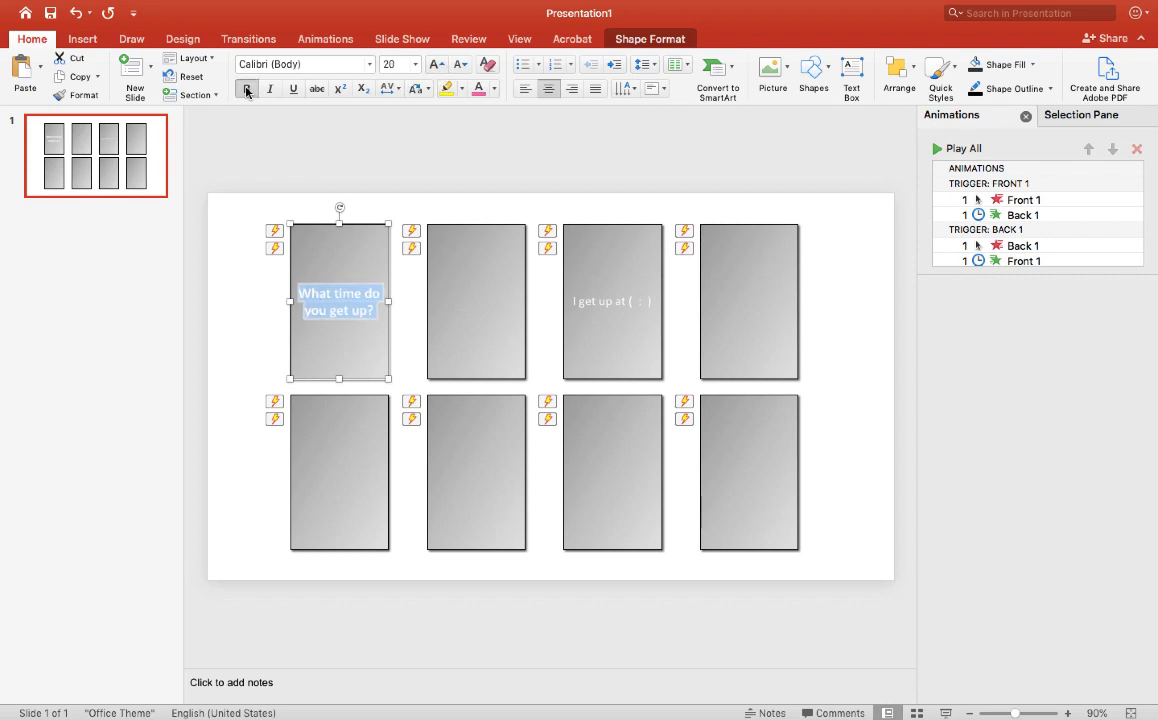
left_click(493, 88)
left_click(496, 132)
Make the third card's answer 20 pt bold with ( : ) on its own line.
triple_click(609, 302)
left_click(437, 65)
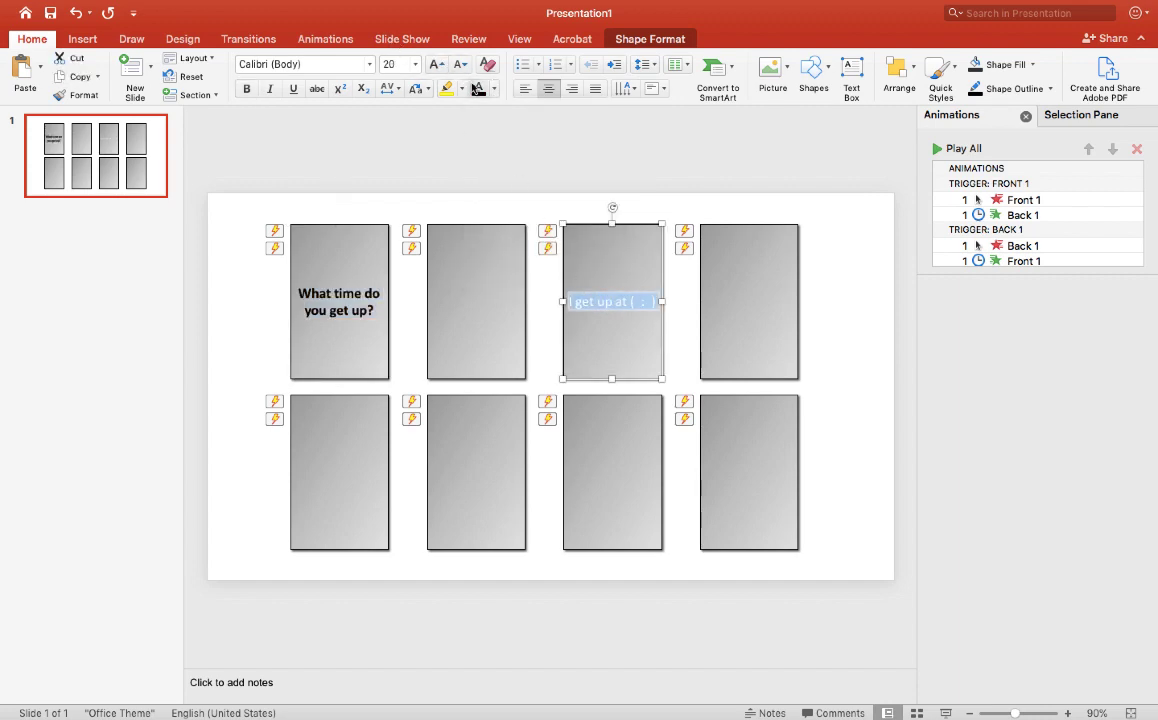
left_click(246, 89)
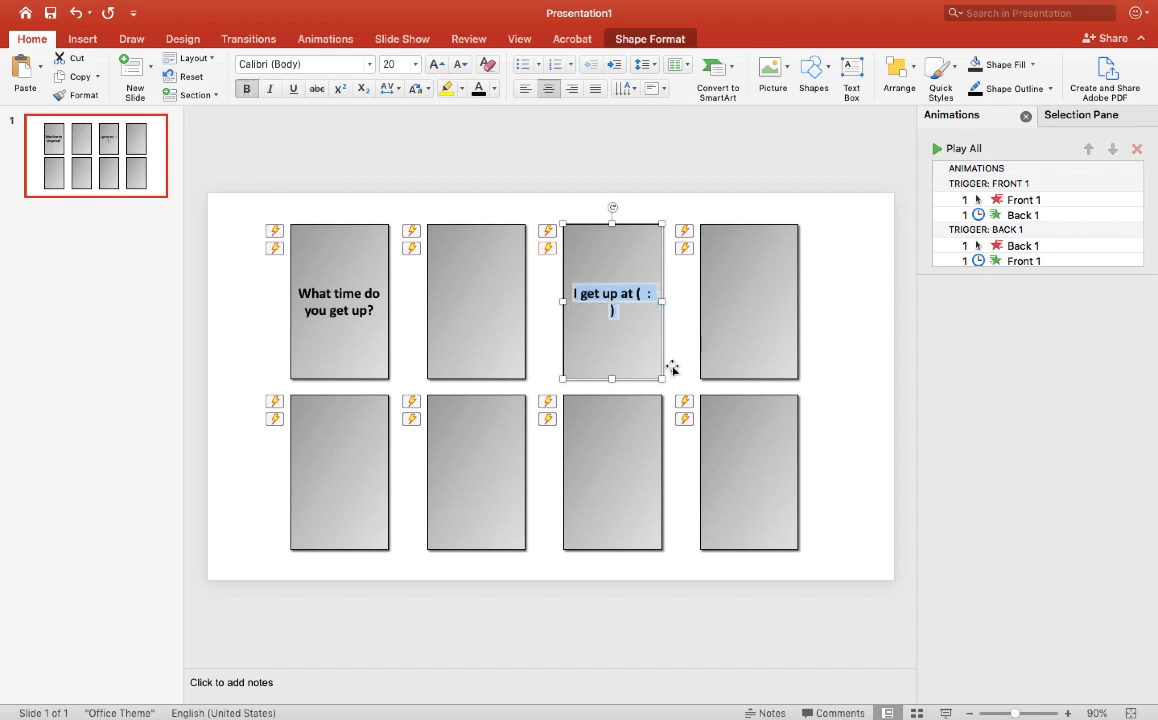
left_click(636, 296)
key("Return")
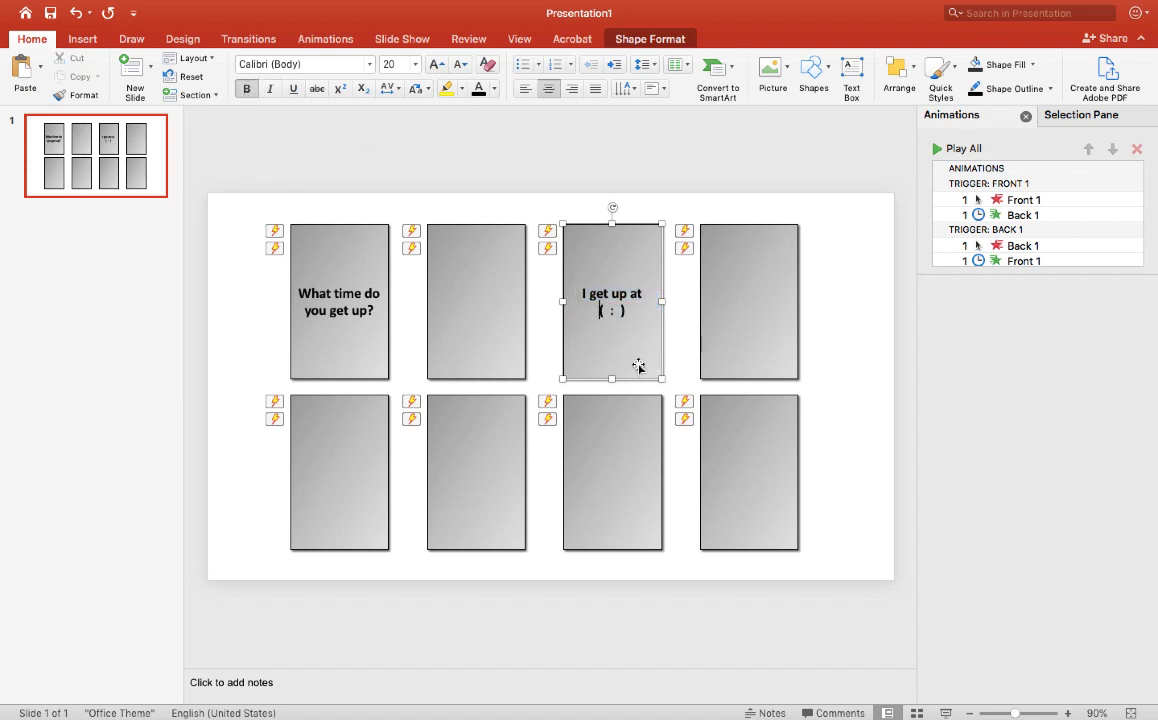
Select the empty second and fourth cards, removing a stray typed W.
left_click(481, 321)
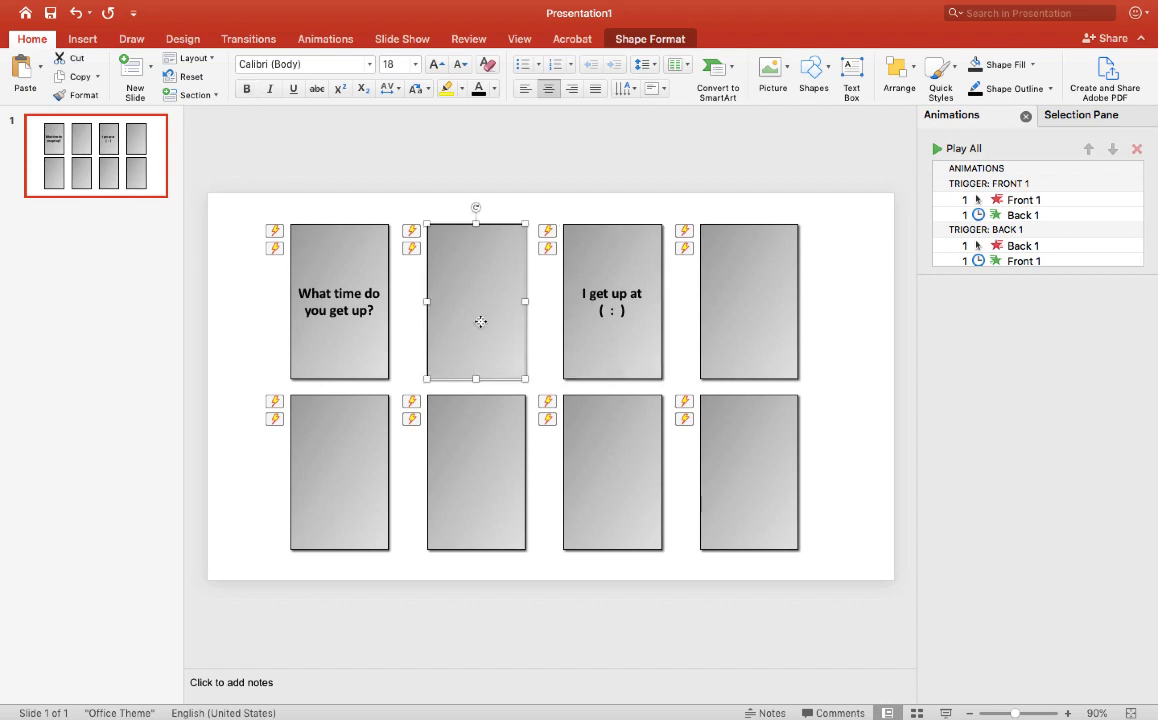
left_click(737, 324)
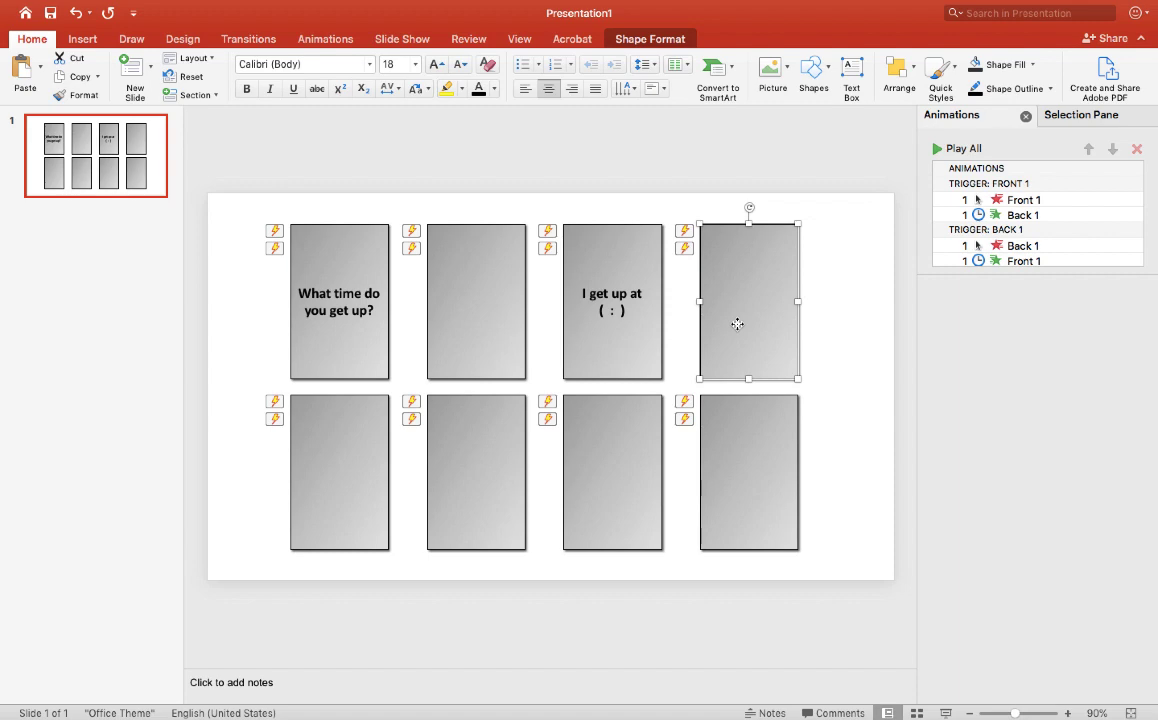
type("W")
key("BackSpace")
Set the text on all eight cards to 20 pt bold.
left_click(219, 155)
left_click_drag(220, 152, 876, 614)
left_click(389, 64)
left_click(308, 262)
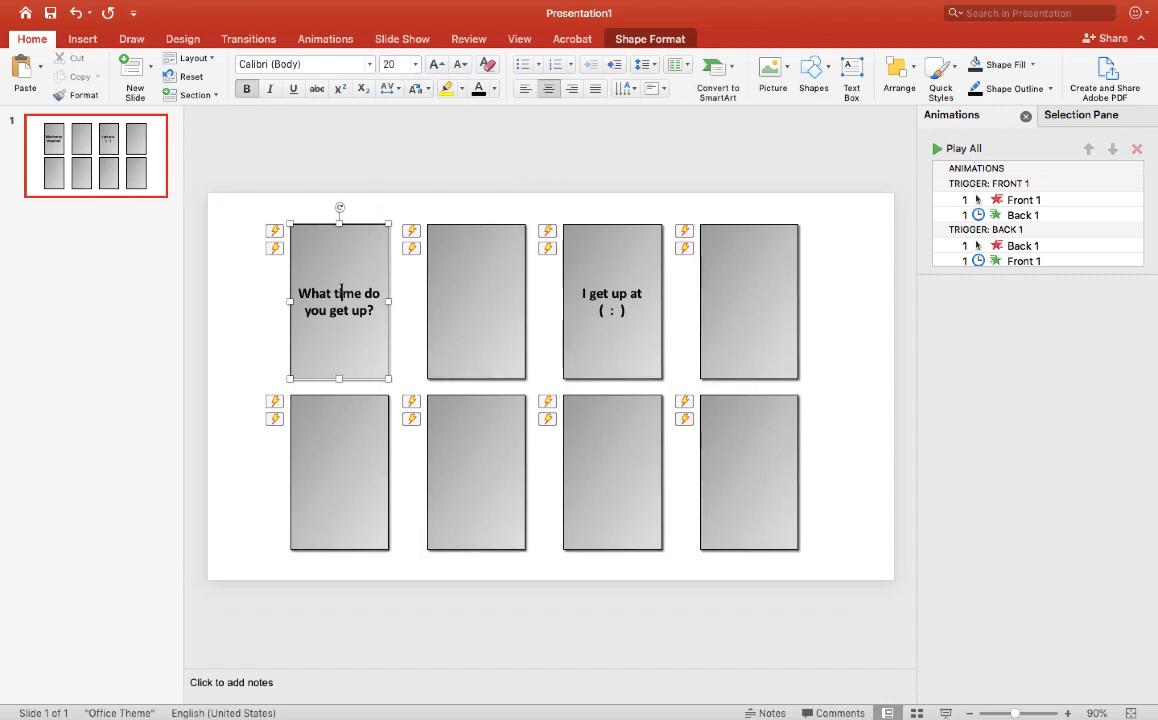
left_click(240, 184)
left_click_drag(247, 175, 970, 601)
left_click(389, 64)
type("2")
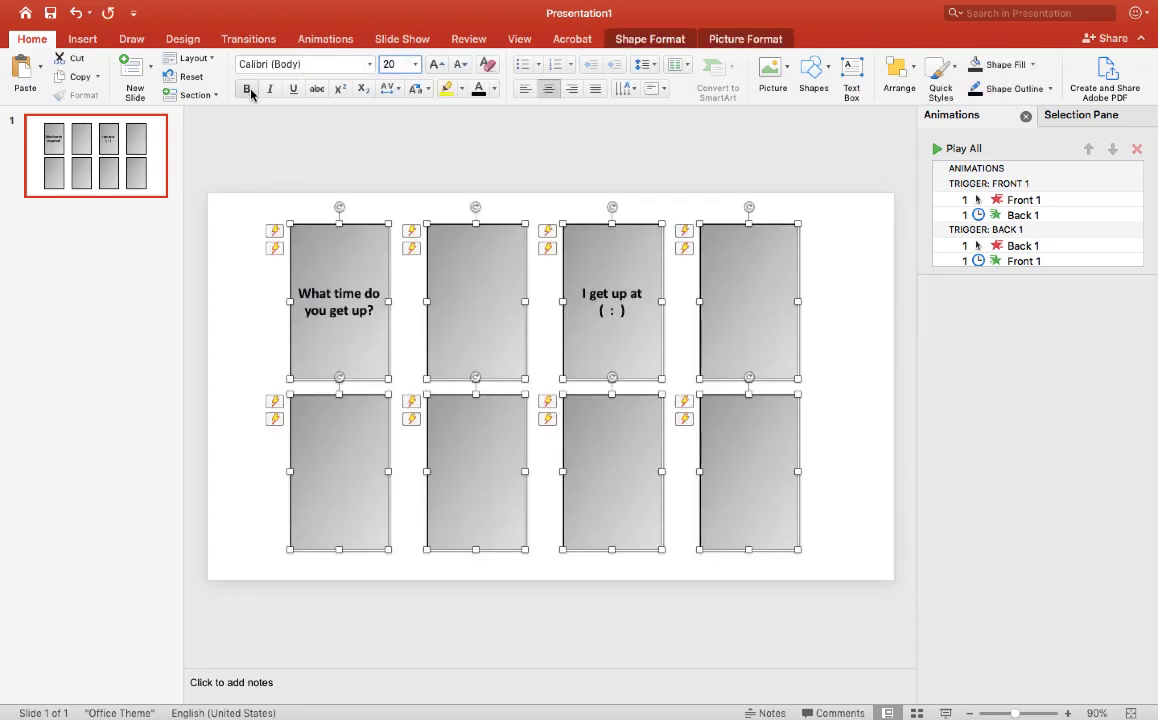
left_click(246, 88)
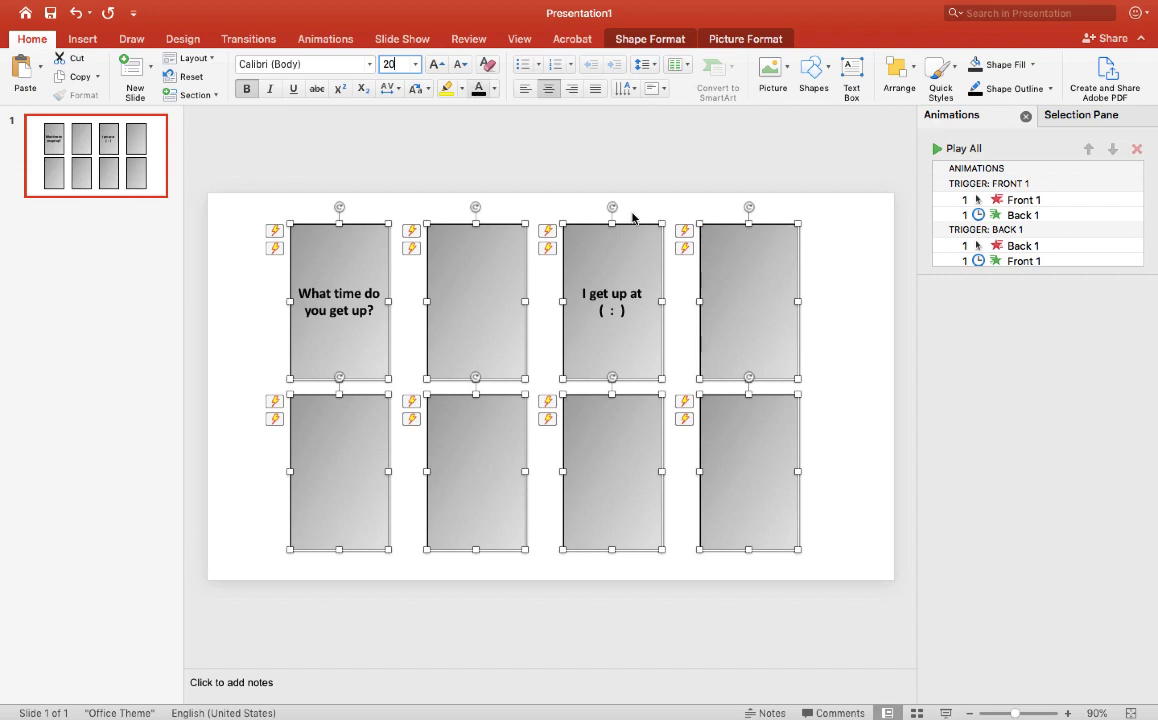
key("Return")
left_click(745, 297)
Type 'When do you study English?' on the top-right card and 'I study English on ( ).' on the bottom row's second card.
type("When do yo")
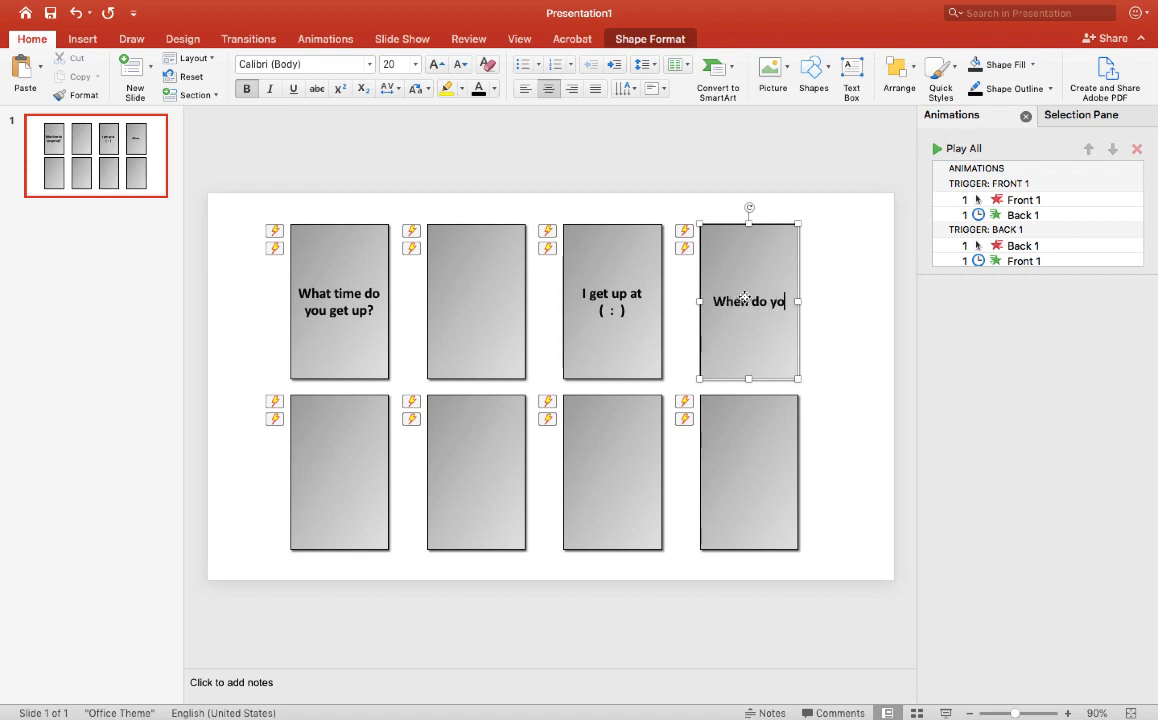
type("u study")
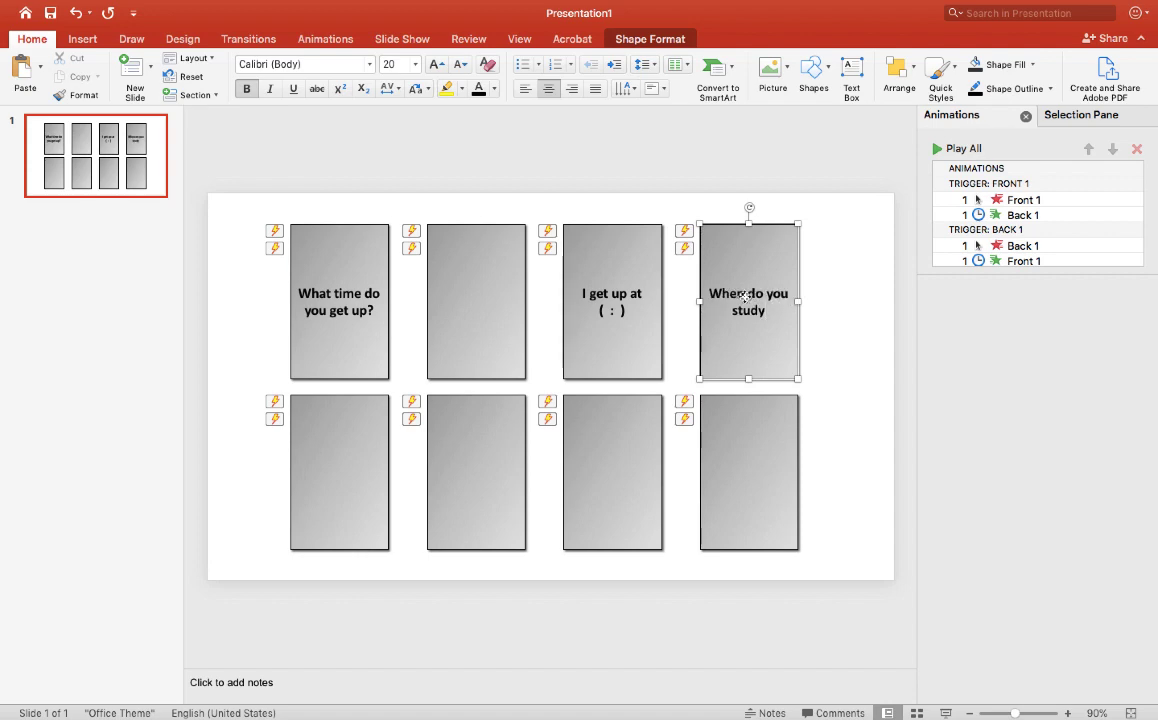
type(" English?")
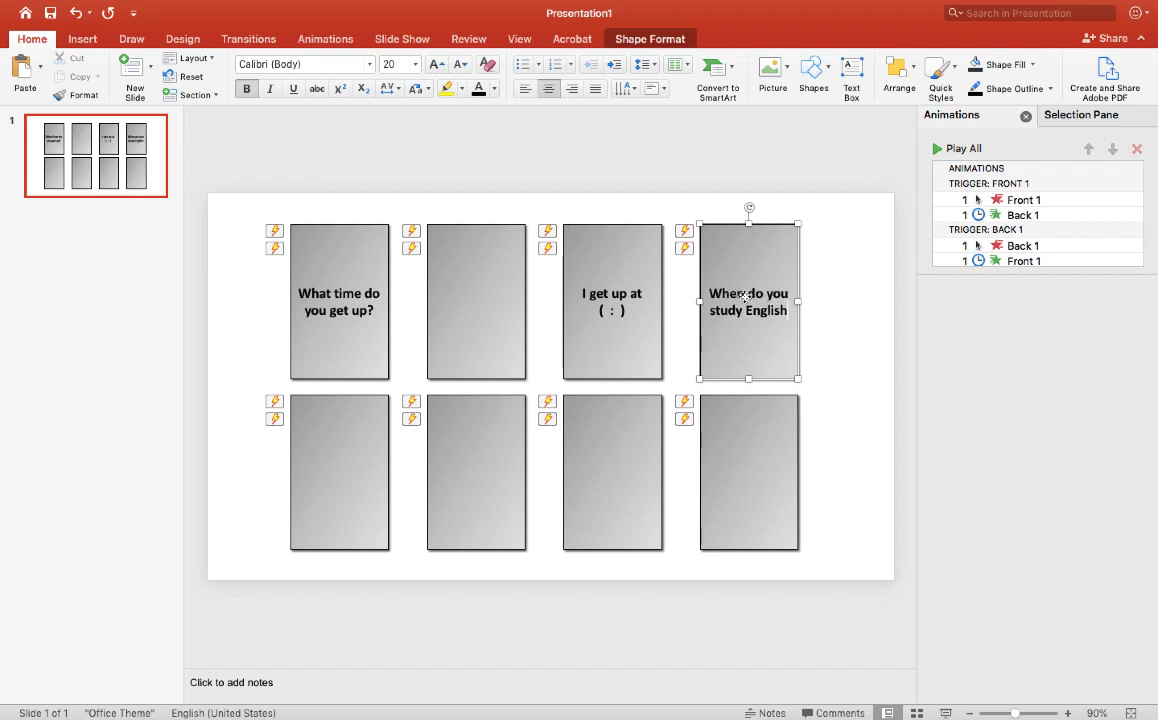
left_click(461, 436)
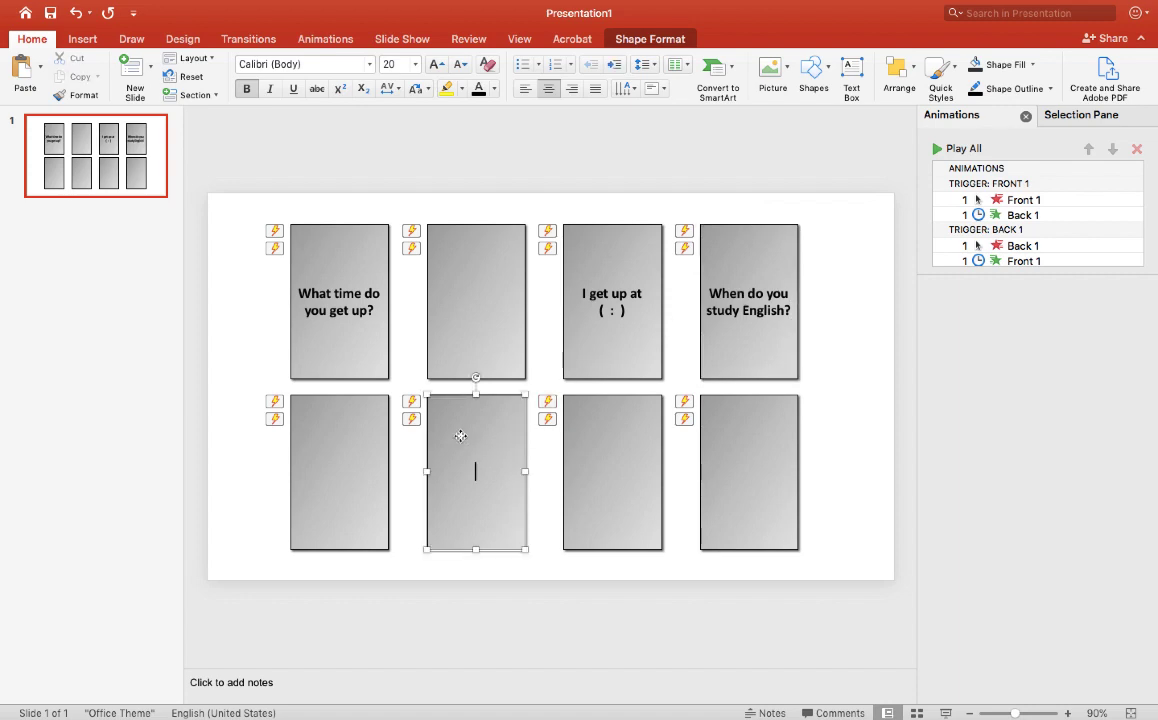
type("I study English")
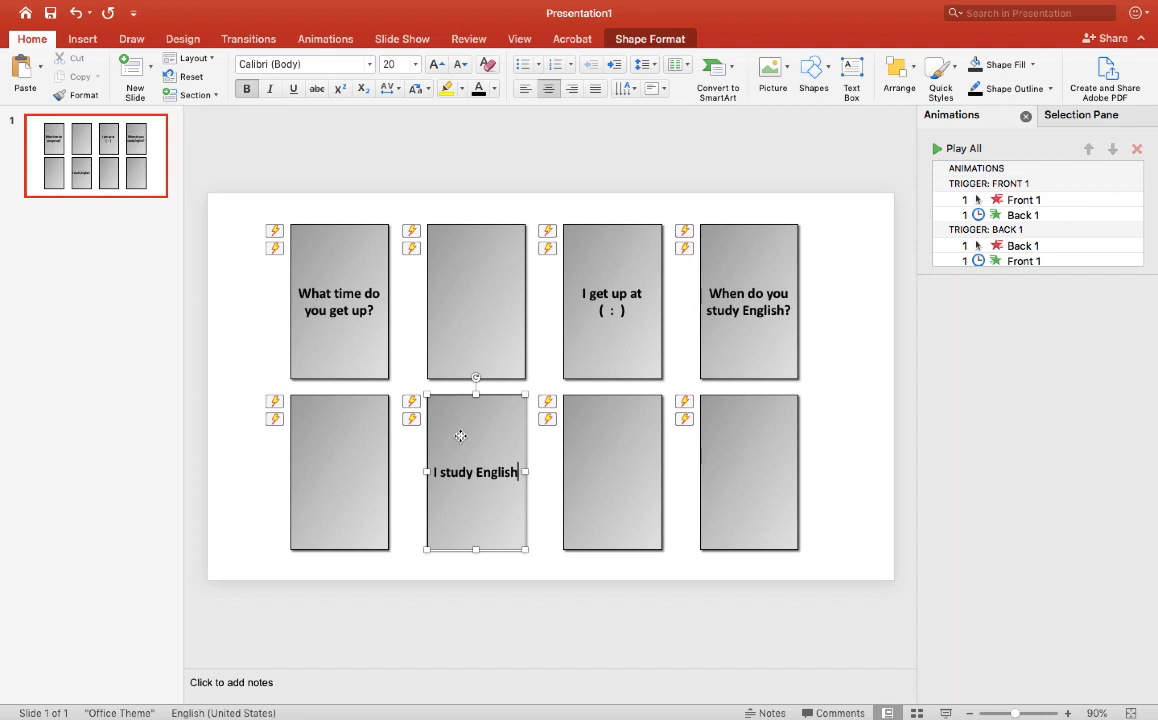
type(" on (")
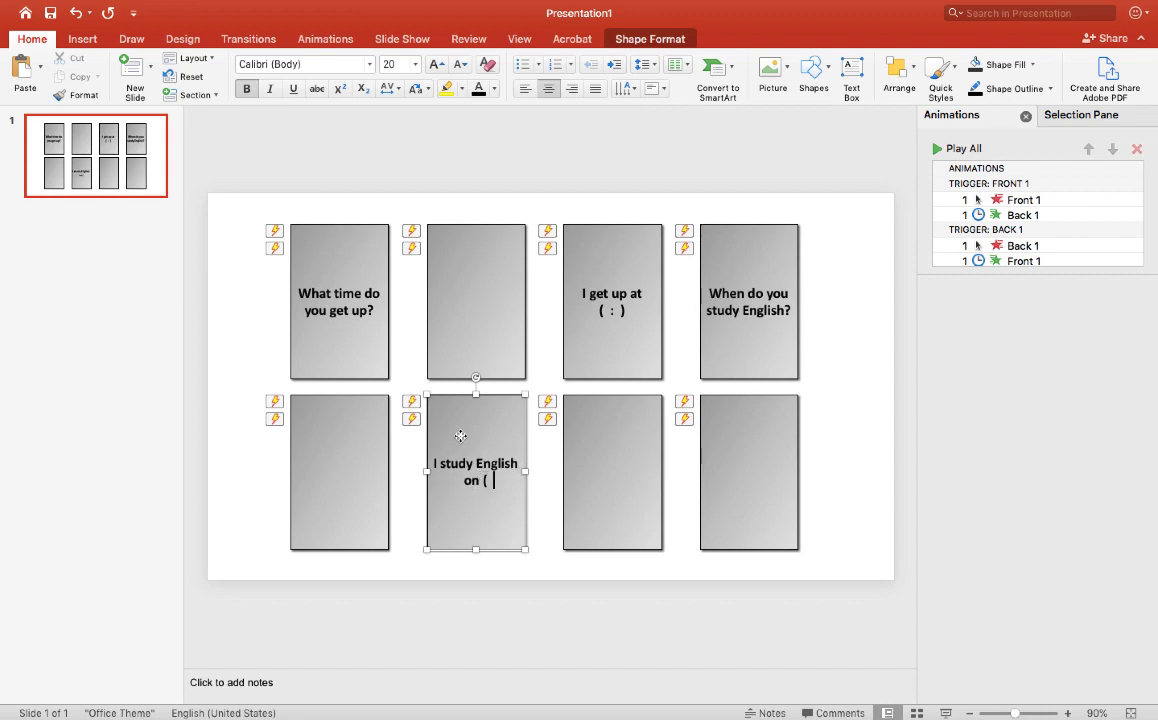
type(" ).")
Type 'When is your birthday?' on the top row's second card and 'My birthday is on ( )' bottom-left.
left_click(478, 292)
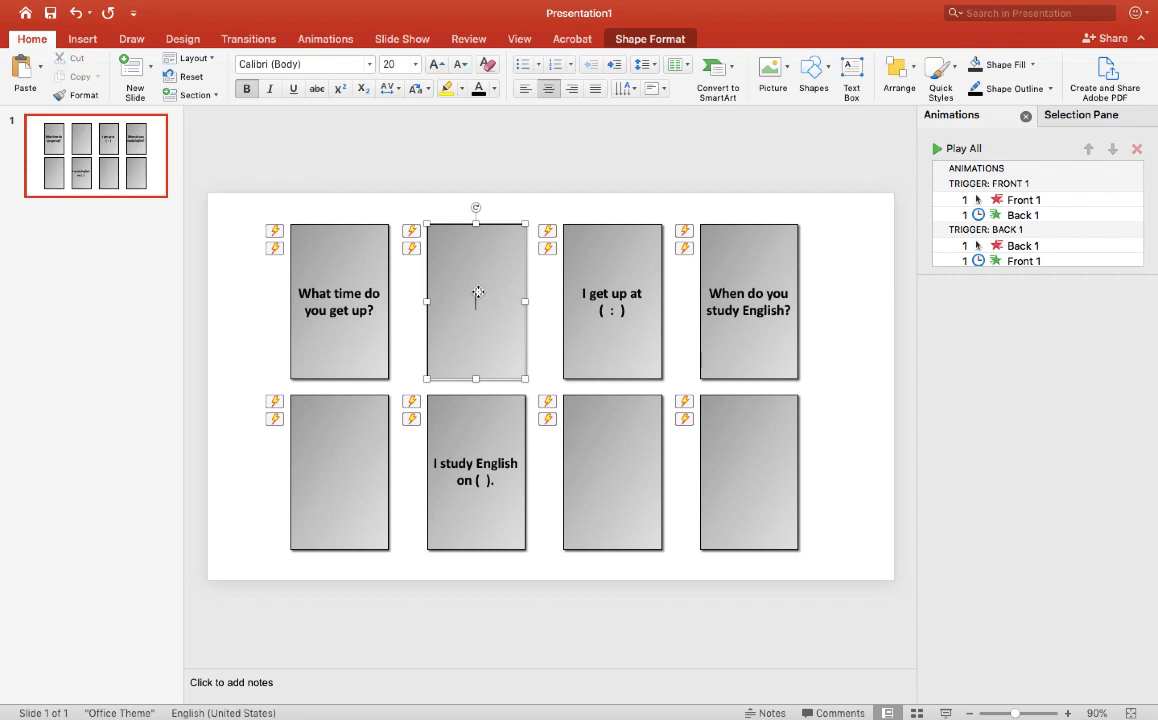
type("When is your birthday")
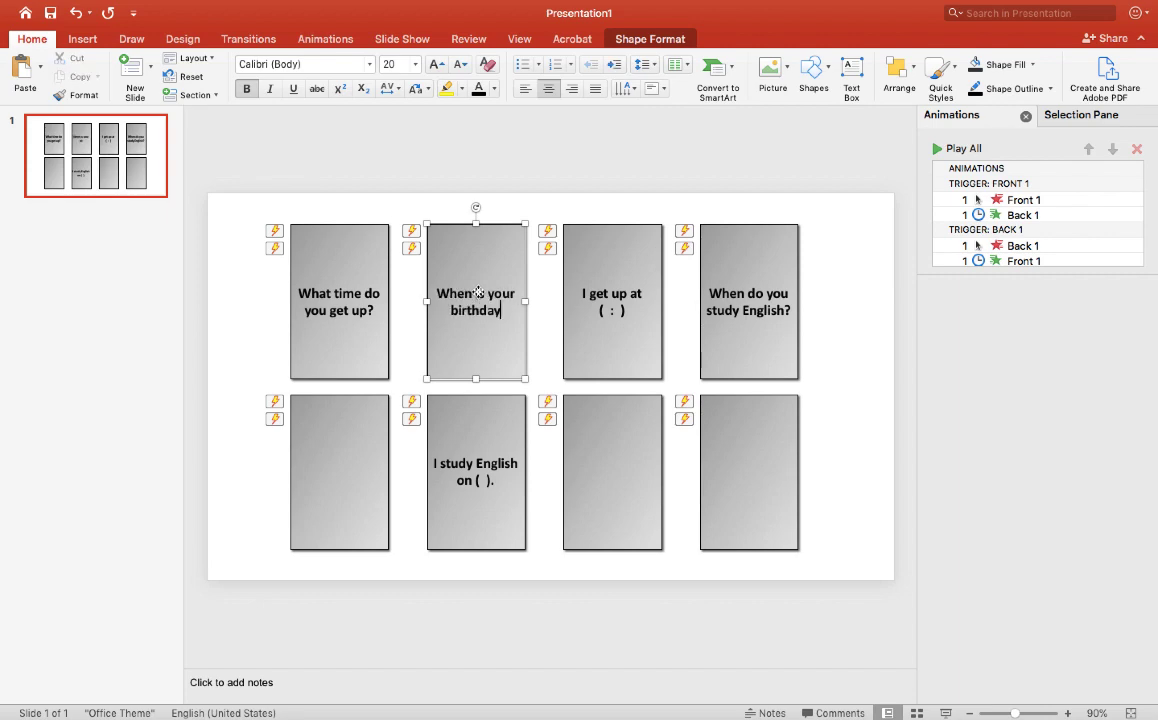
type("?")
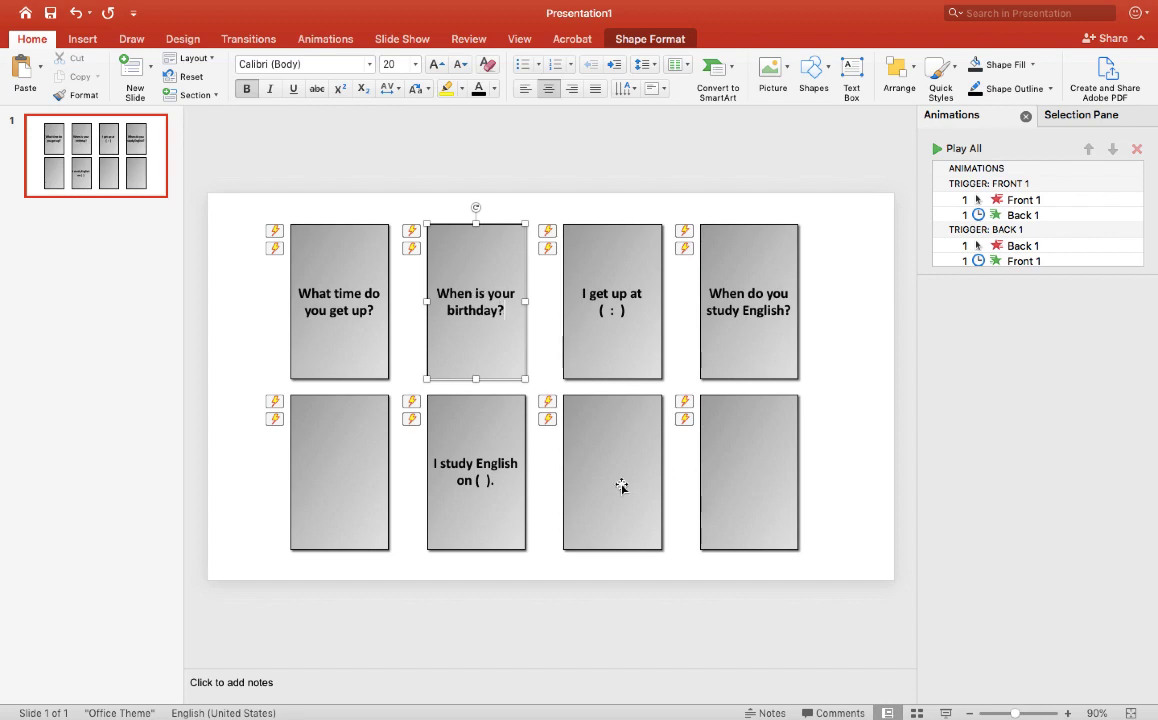
left_click(327, 476)
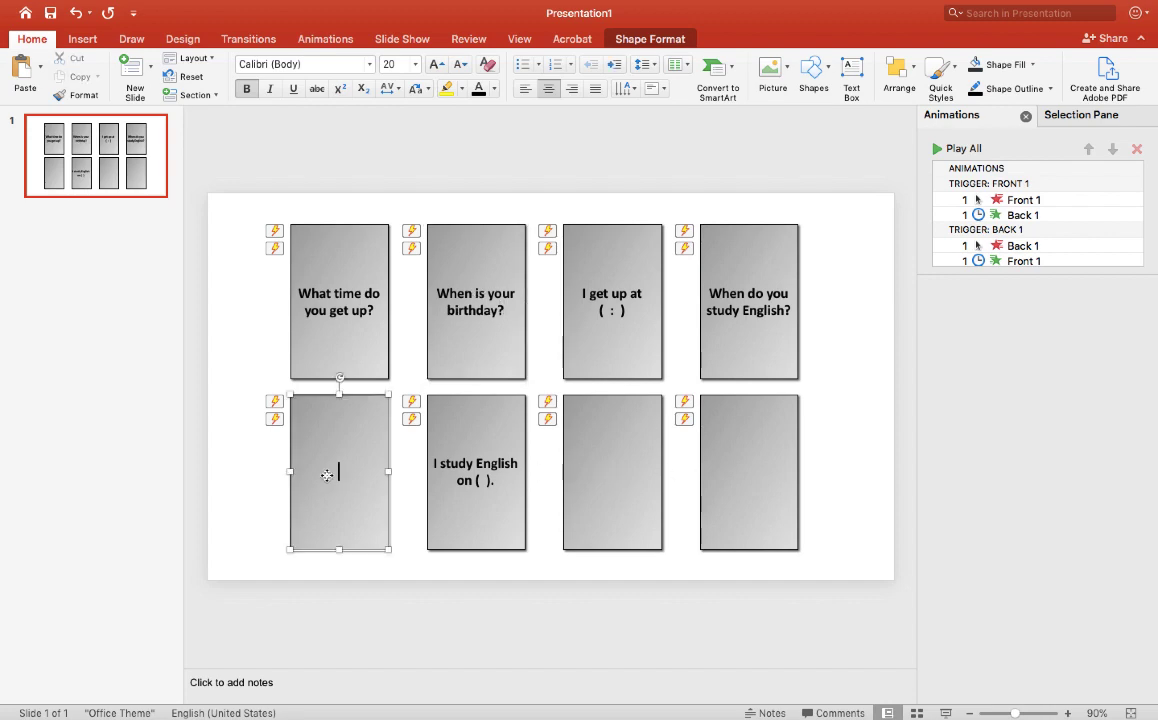
type("My birt")
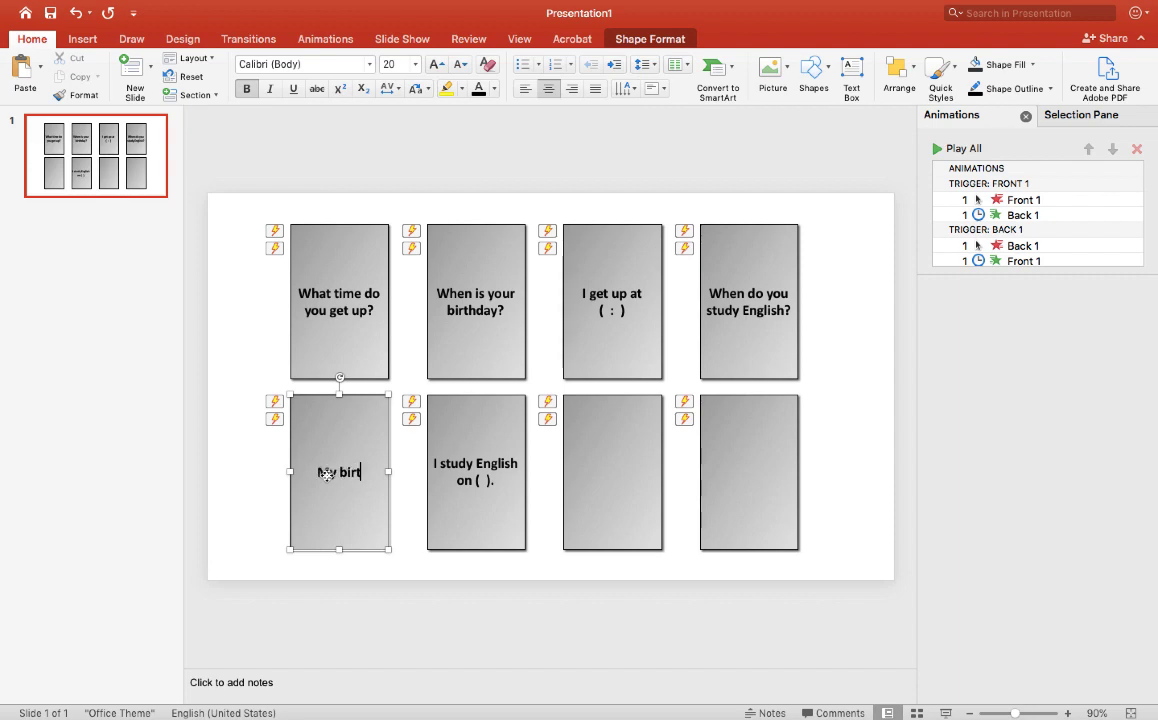
type("hday is on ( )")
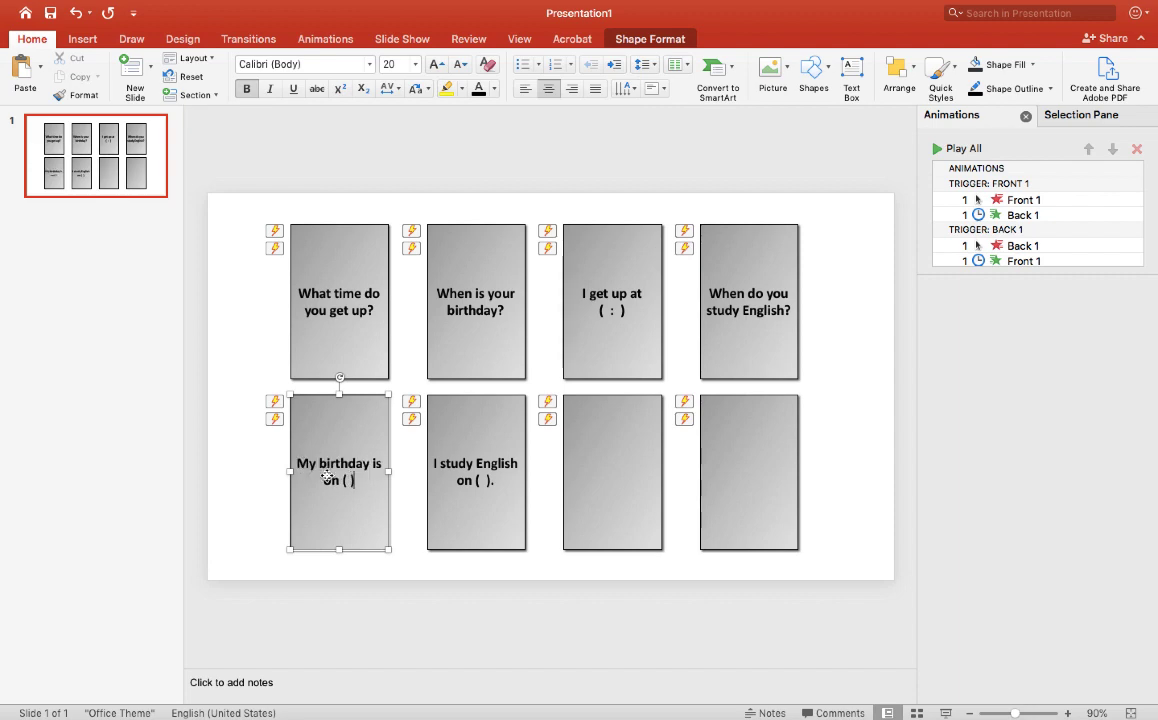
key("BackSpace")
Finish the birthday answer, then fill the last cards with 'How many ( ) do you have?' and 'I have ( ) ( )s.'.
type(").")
left_click(612, 437)
left_click(612, 437)
type("How ma")
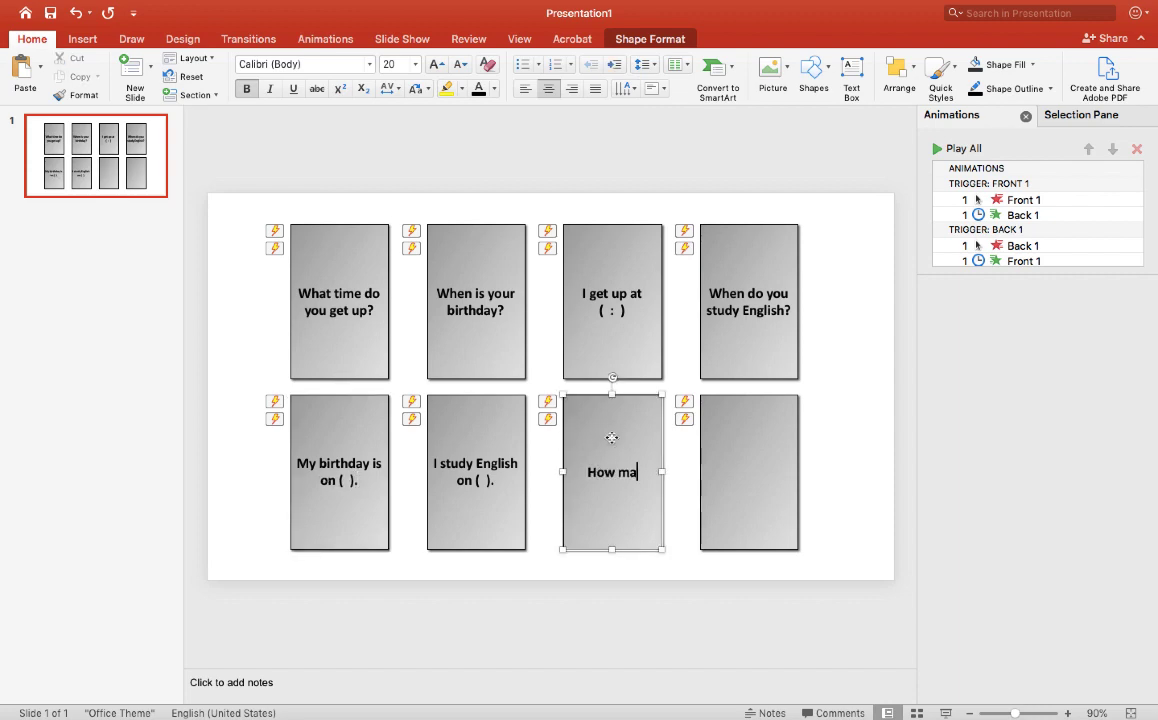
type("ny (")
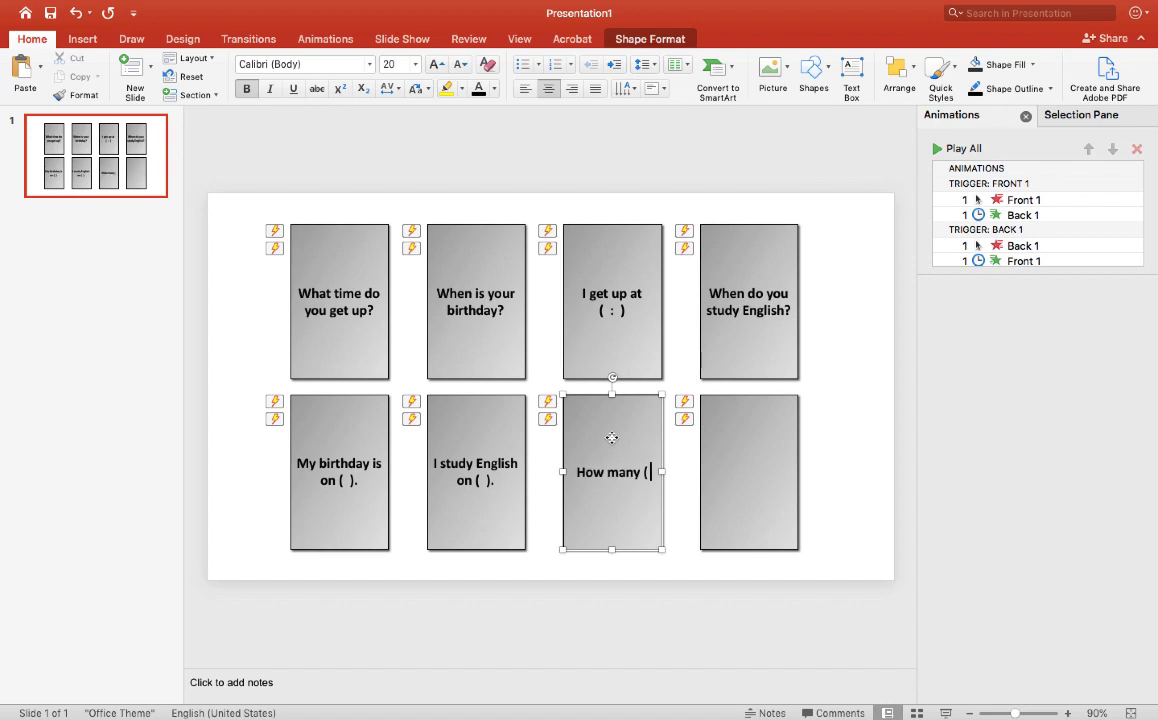
type(" ) do yo")
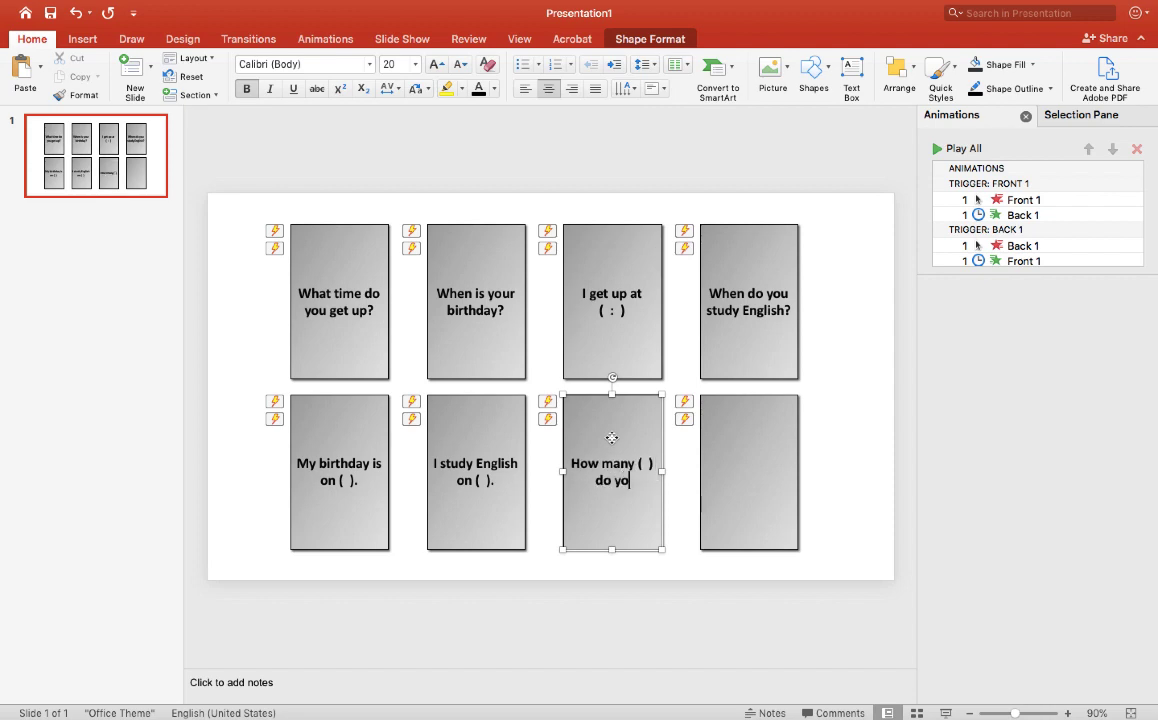
type("u stud")
key("BackSpace")
key("BackSpace")
key("BackSpace")
key("BackSpace")
type("have?")
left_click(742, 483)
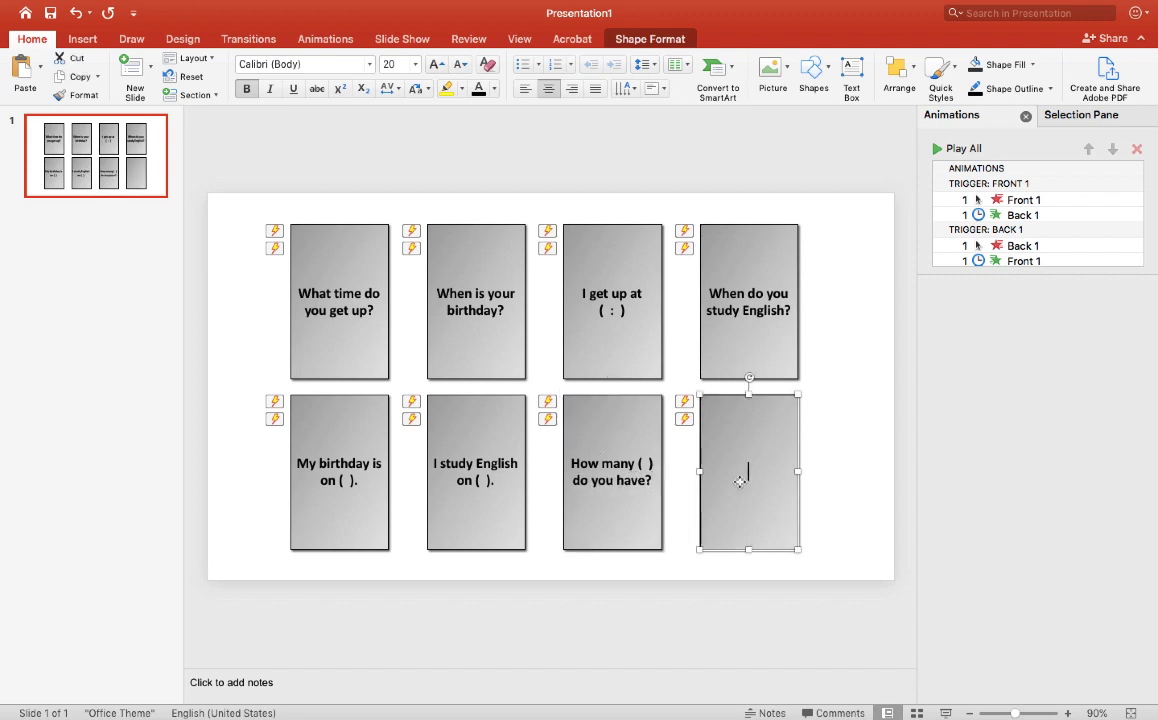
type("I have ( )")
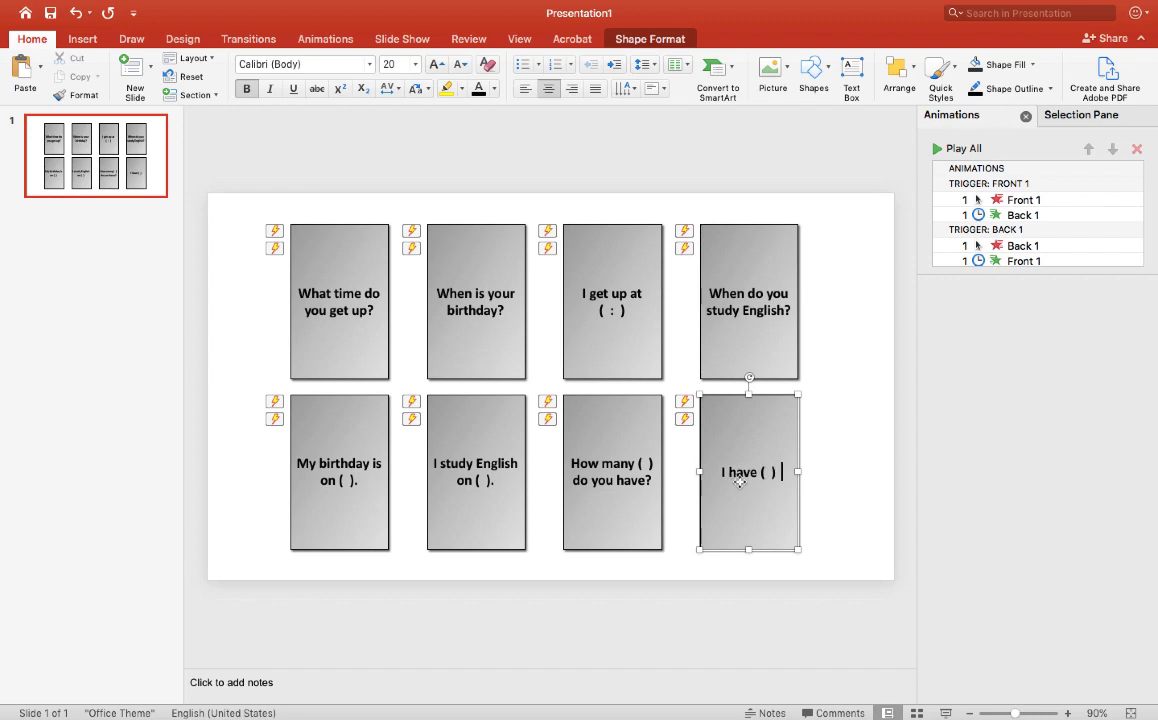
type(" ( )s.")
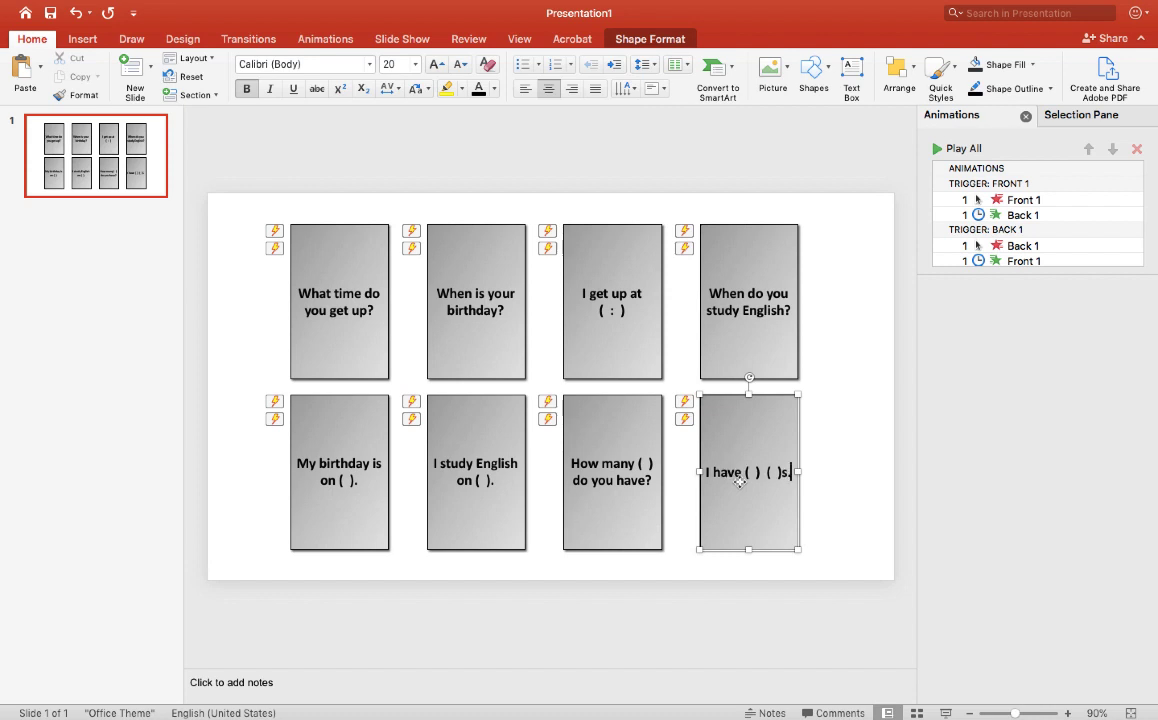
Deselect the finished last card.
left_click(885, 629)
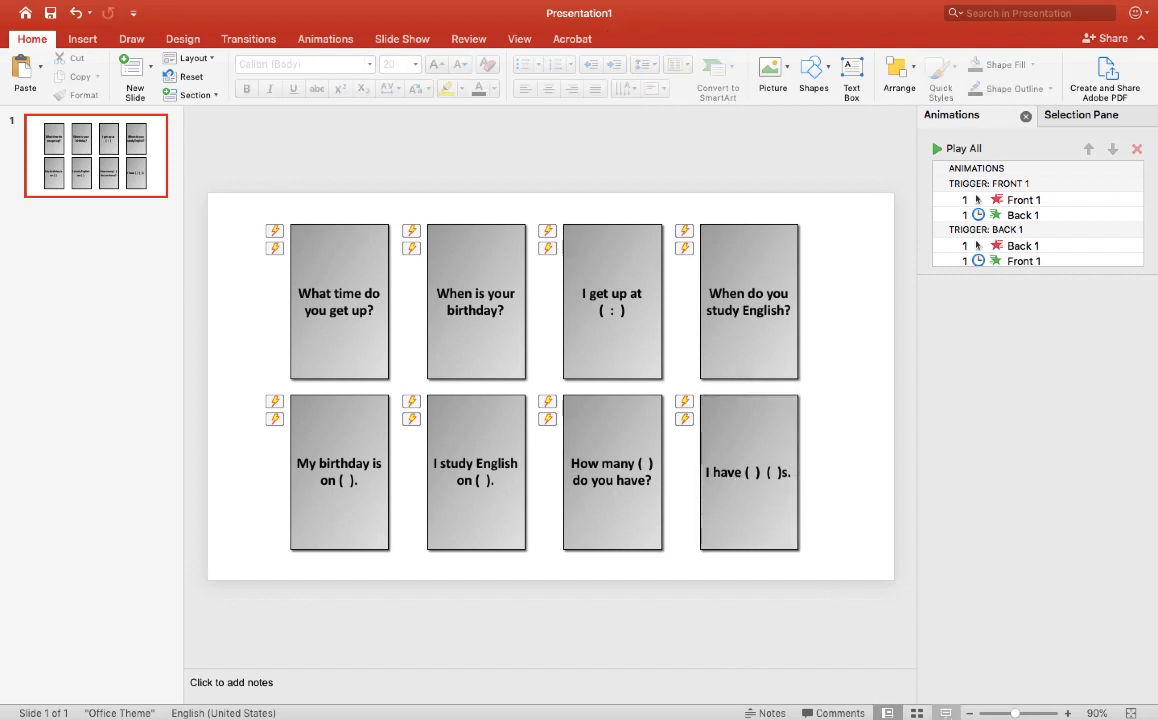